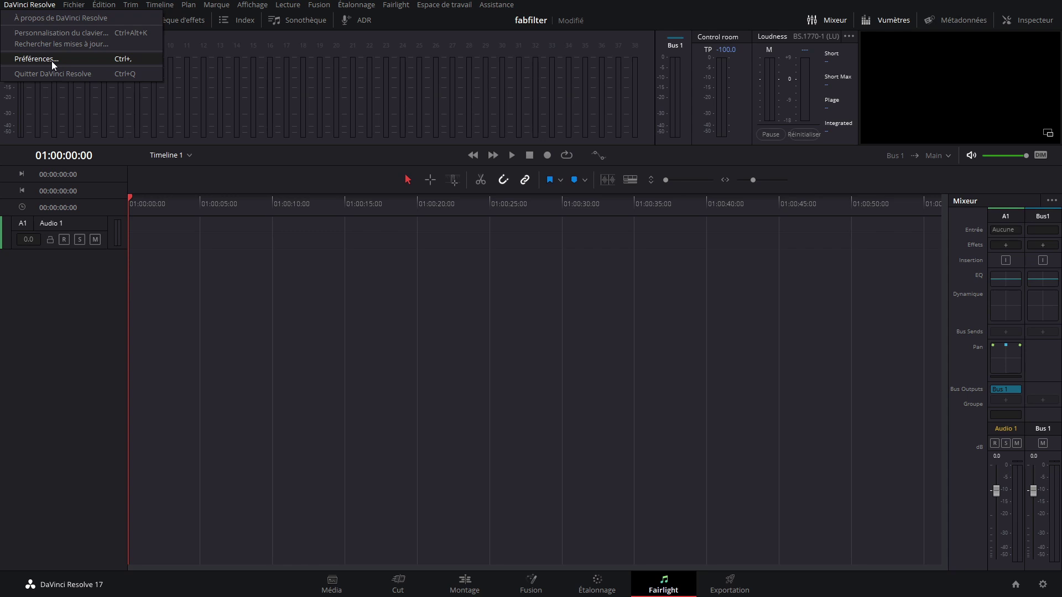
Review the VST folders and the list of available FabFilter plug-ins in the audio plug-in preferences, then close them without saving.
left_click(51, 60)
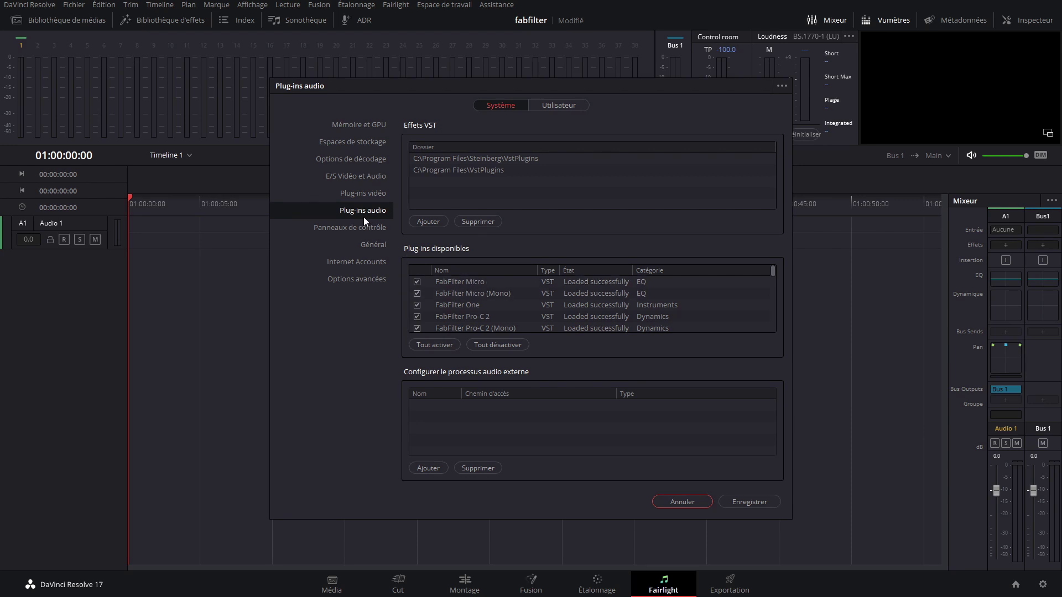
scroll(476, 294, "down", 2)
scroll(476, 296, "up", 3)
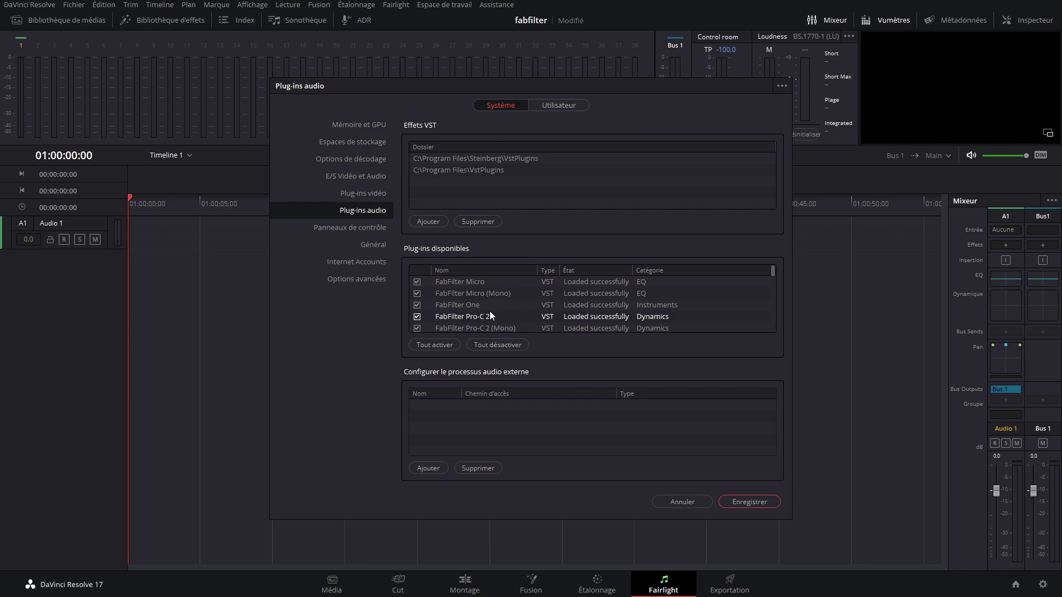
scroll(489, 311, "down", 15)
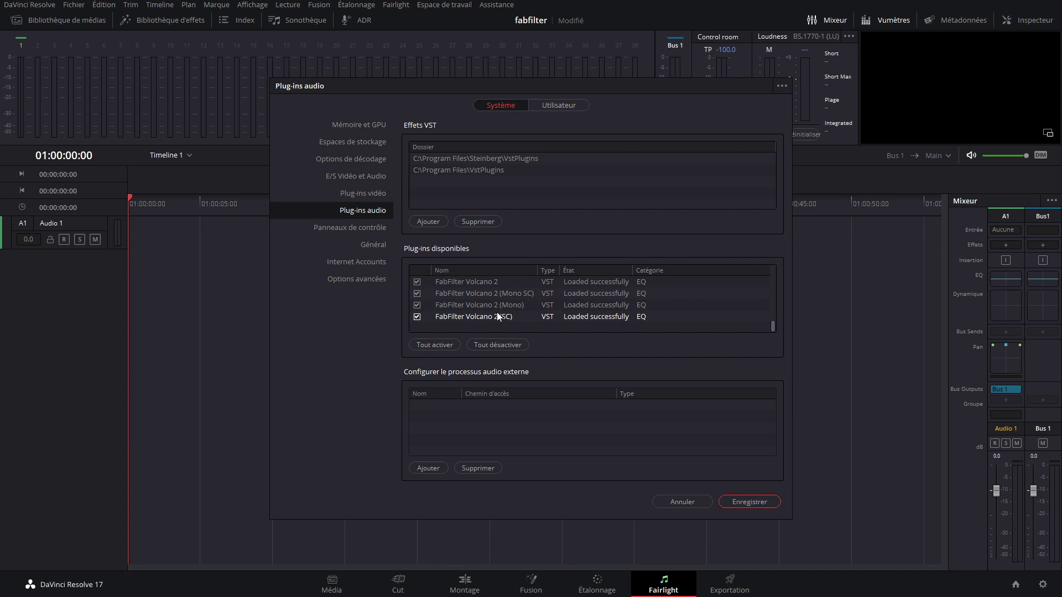
scroll(497, 316, "up", 15)
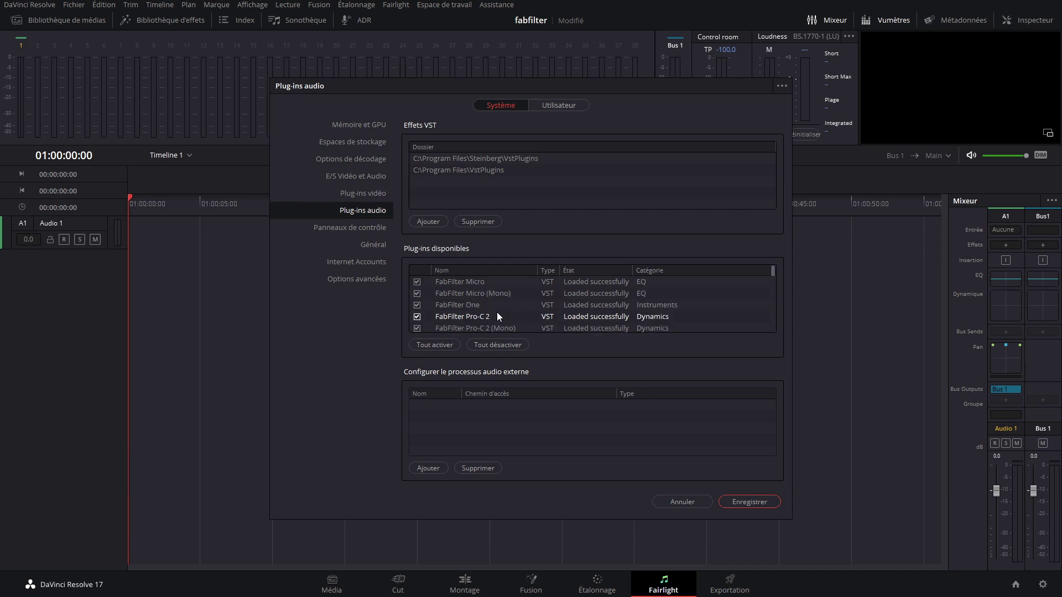
scroll(499, 313, "down", 15)
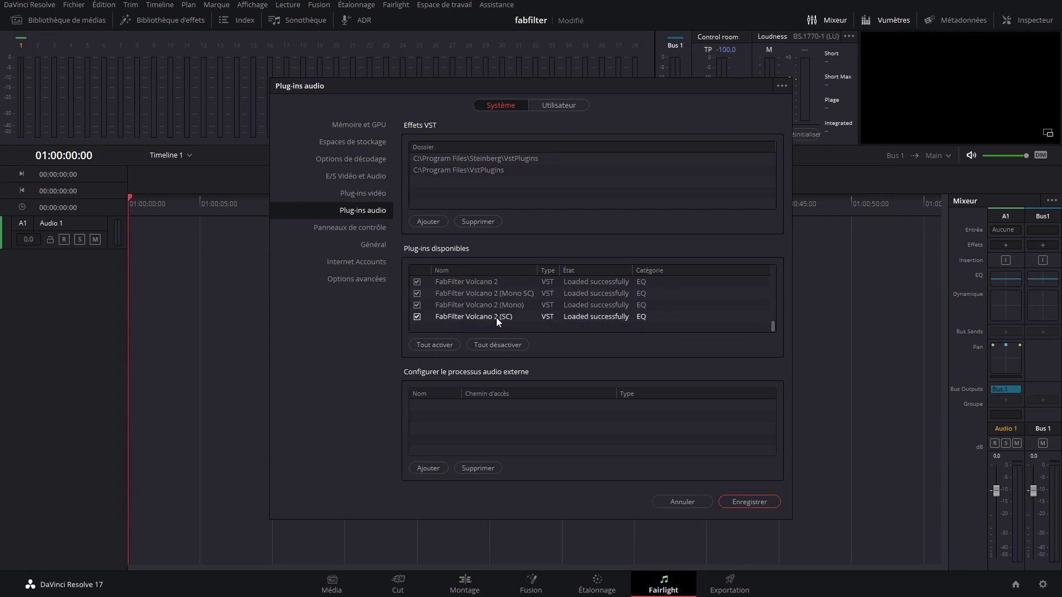
scroll(496, 316, "up", 10)
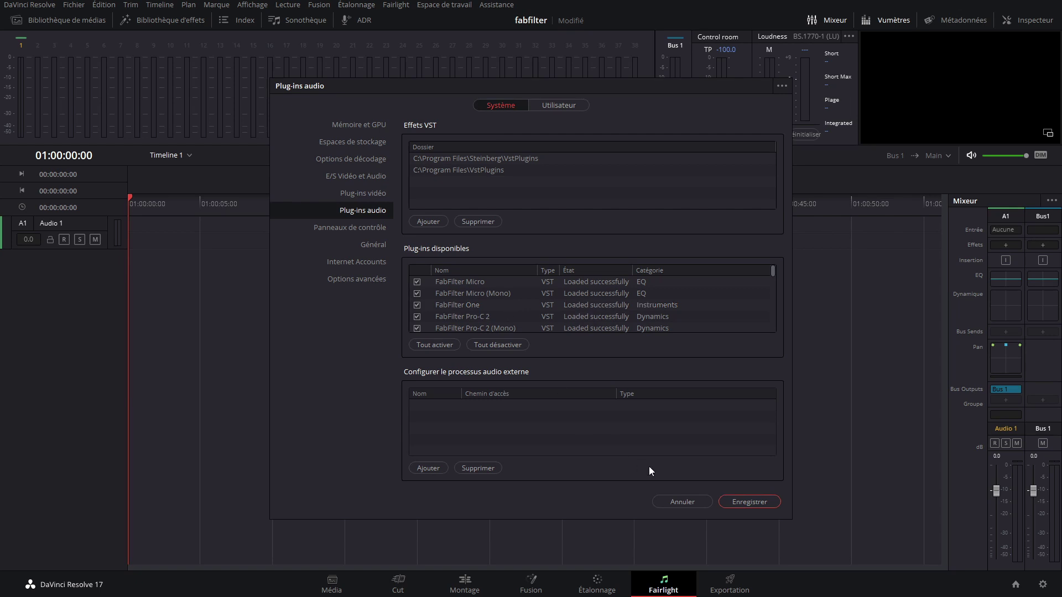
left_click(679, 502)
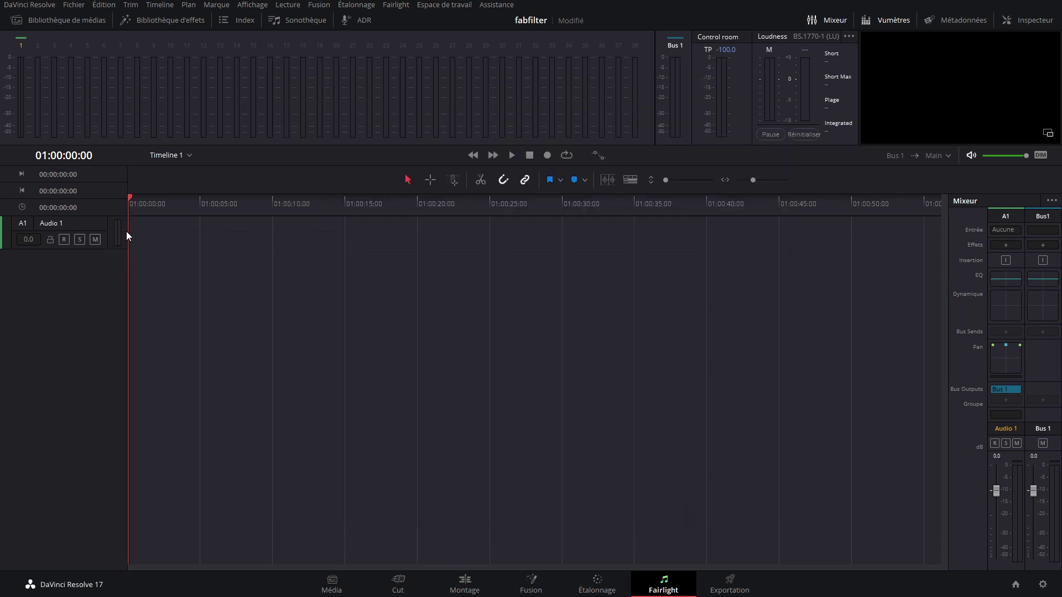
Enlarge the height of track Audio 1 and convert the track to Mono.
left_click_drag(120, 246, 116, 284)
right_click(105, 227)
mouse_move(125, 233)
mouse_move(163, 312)
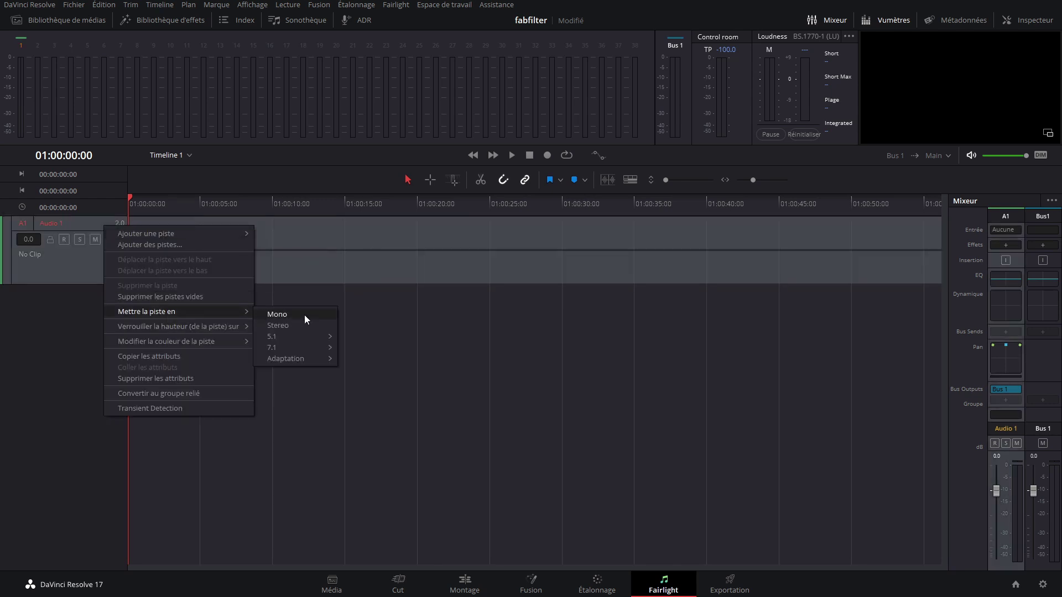
left_click(276, 316)
left_click_drag(77, 284, 82, 319)
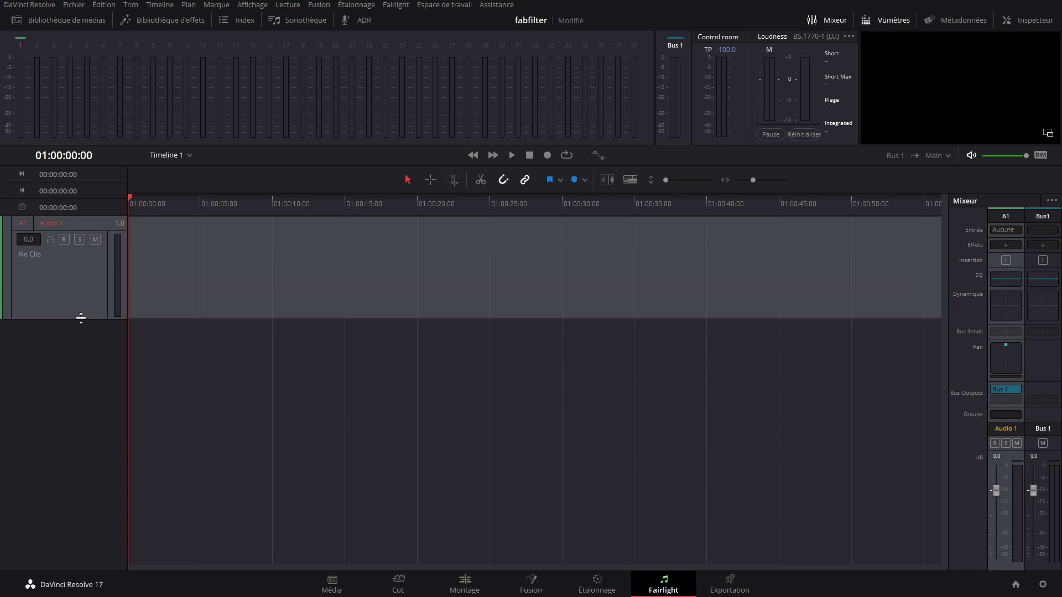
left_click(409, 383)
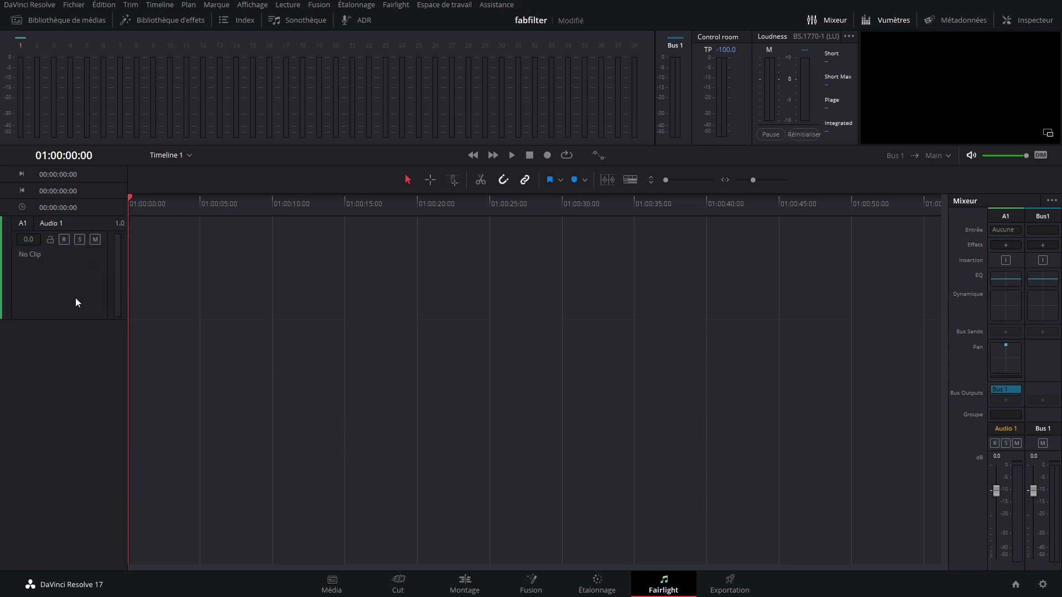
Assign the microphone audio input to the track input of Audio 1.
left_click(324, 263)
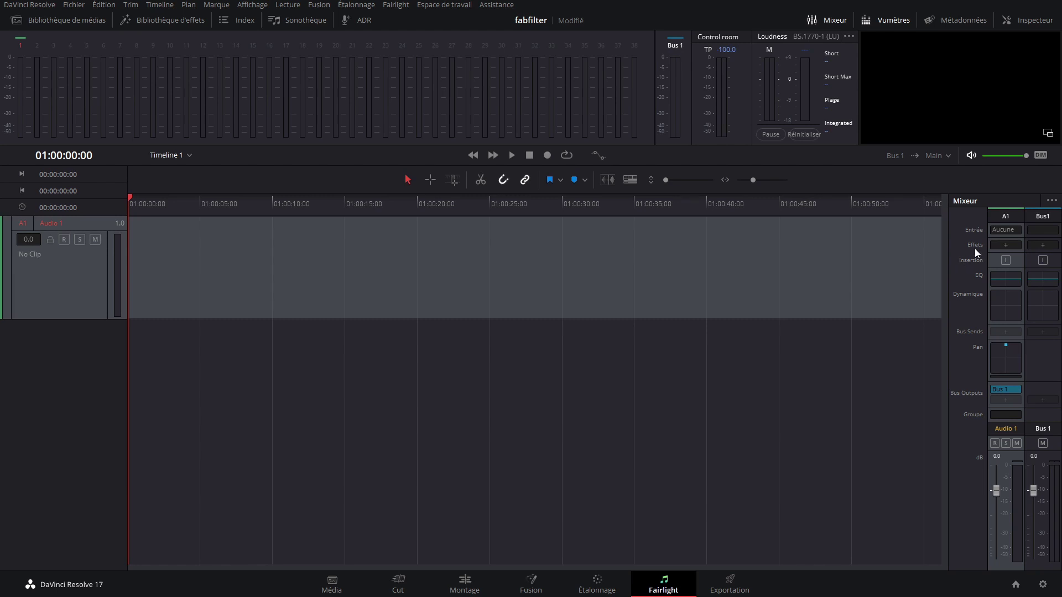
left_click(1003, 230)
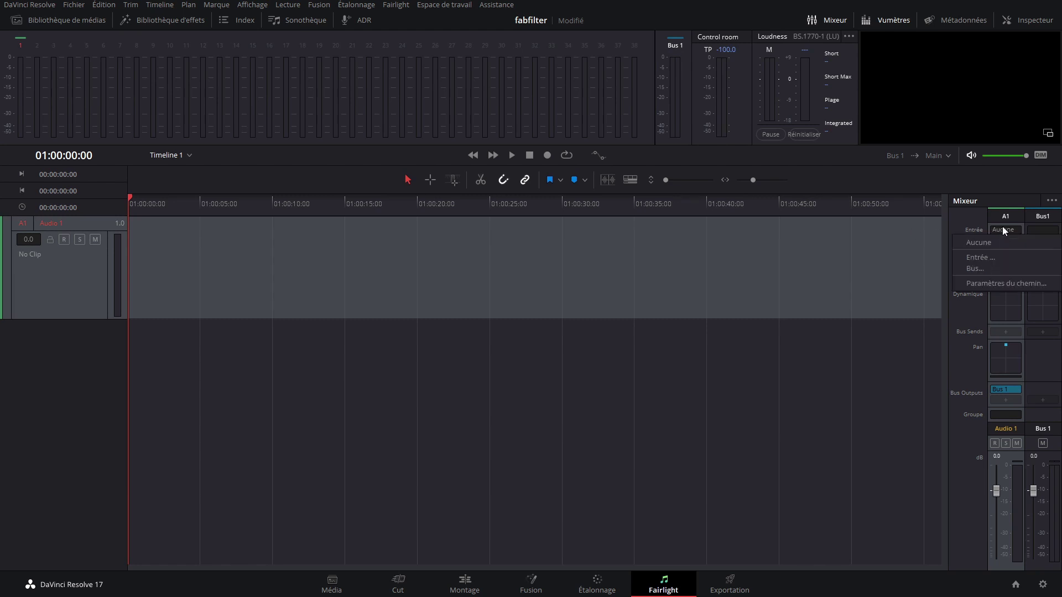
left_click(988, 259)
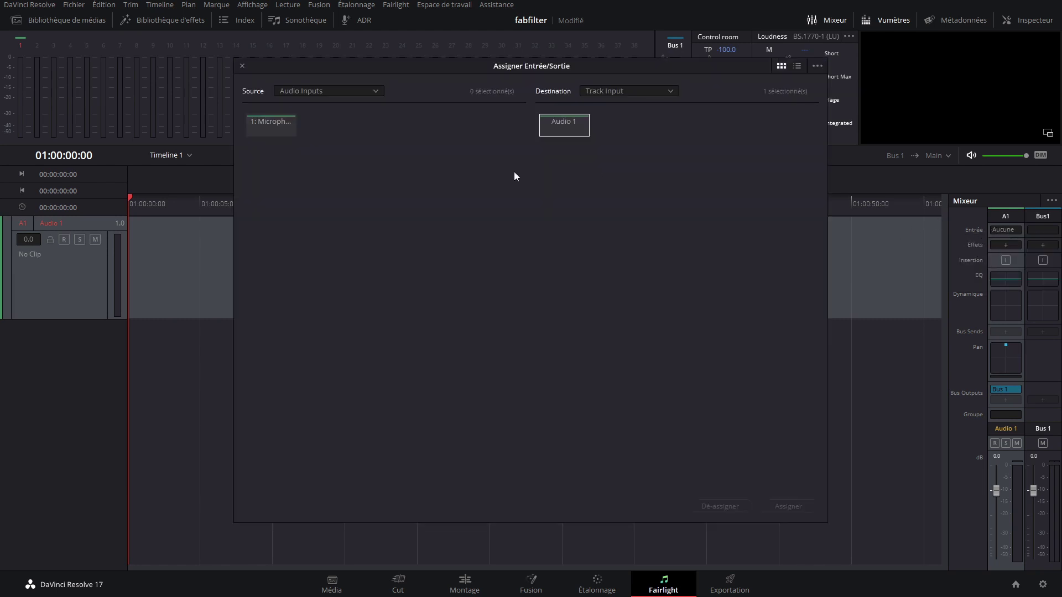
left_click(275, 130)
left_click(796, 504)
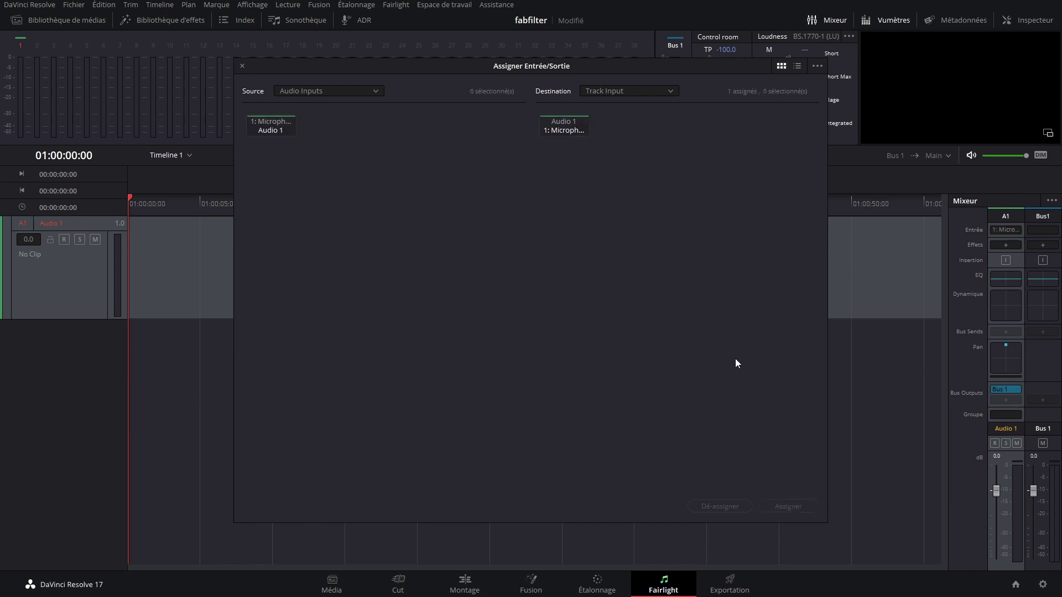
left_click(243, 67)
Rename the track Audio 1 as voix.
double_click(56, 224)
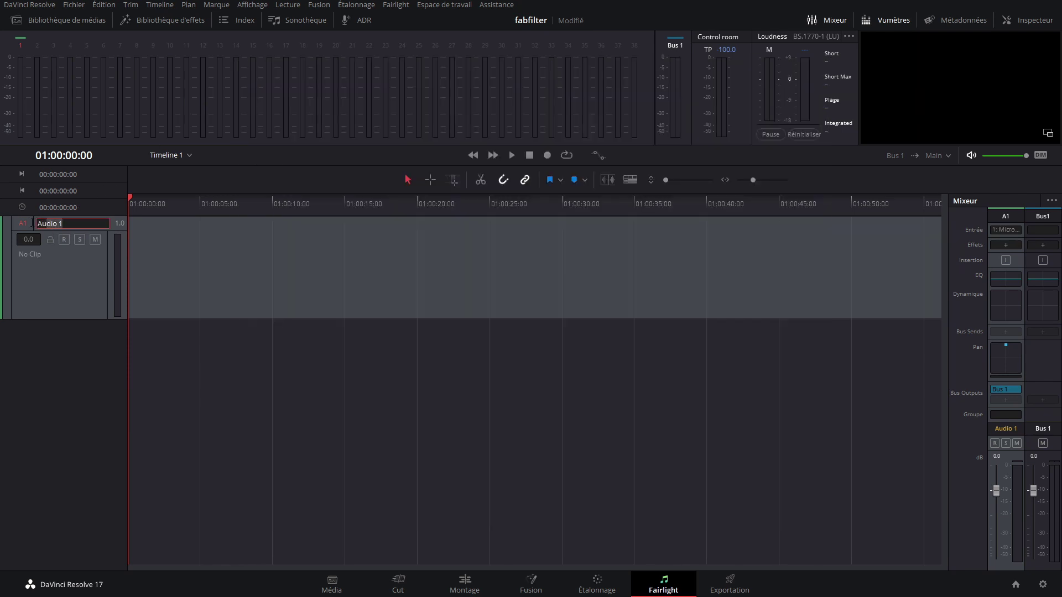
type("voix")
key("Return")
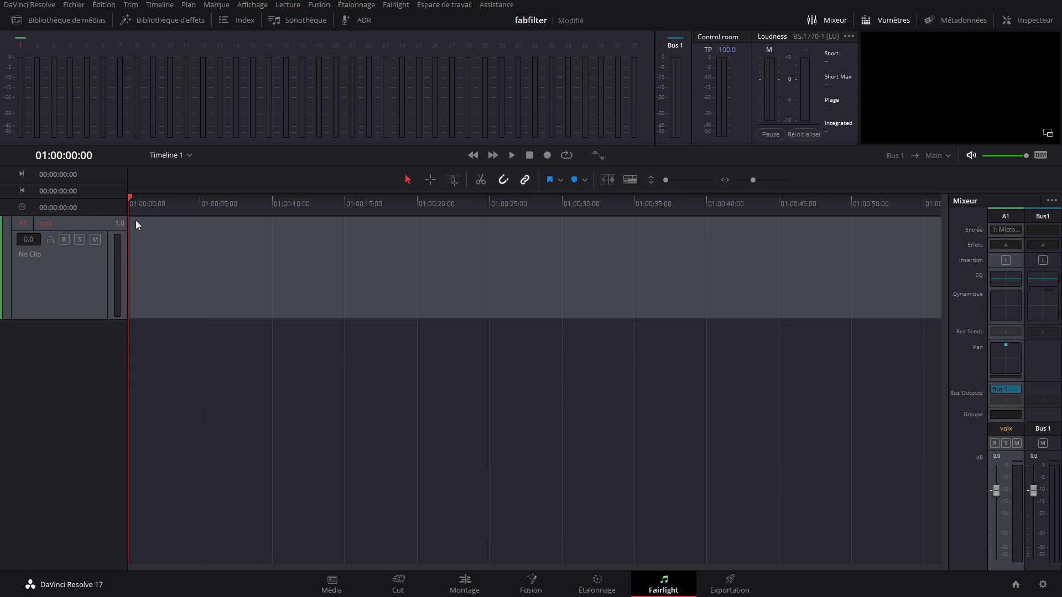
Arm the voix track, record about 15 seconds of speech from the timeline start, and disarm the track.
left_click_drag(136, 206, 55, 297)
left_click(64, 239)
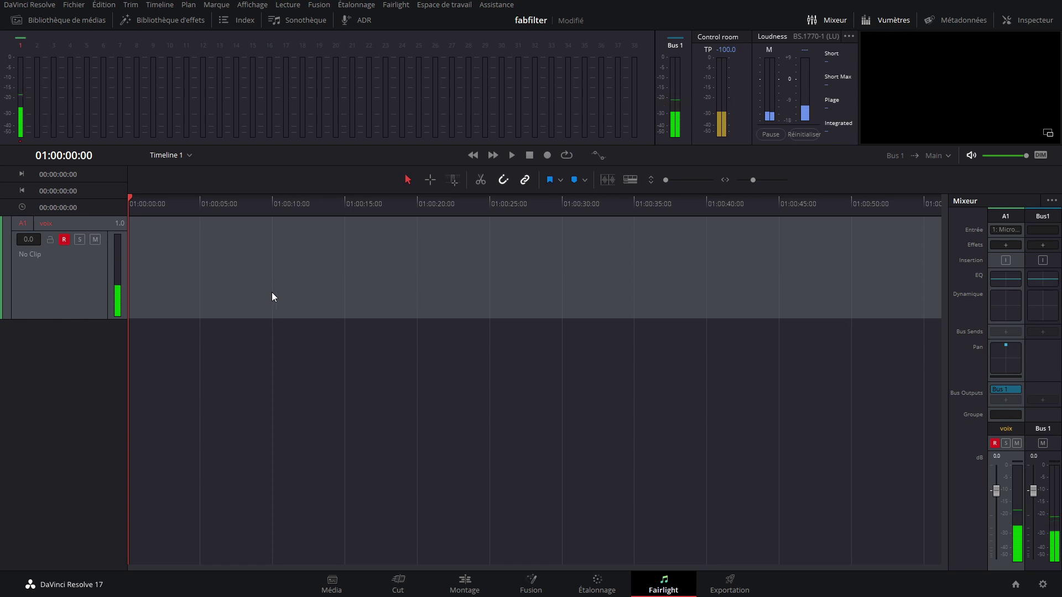
left_click(548, 156)
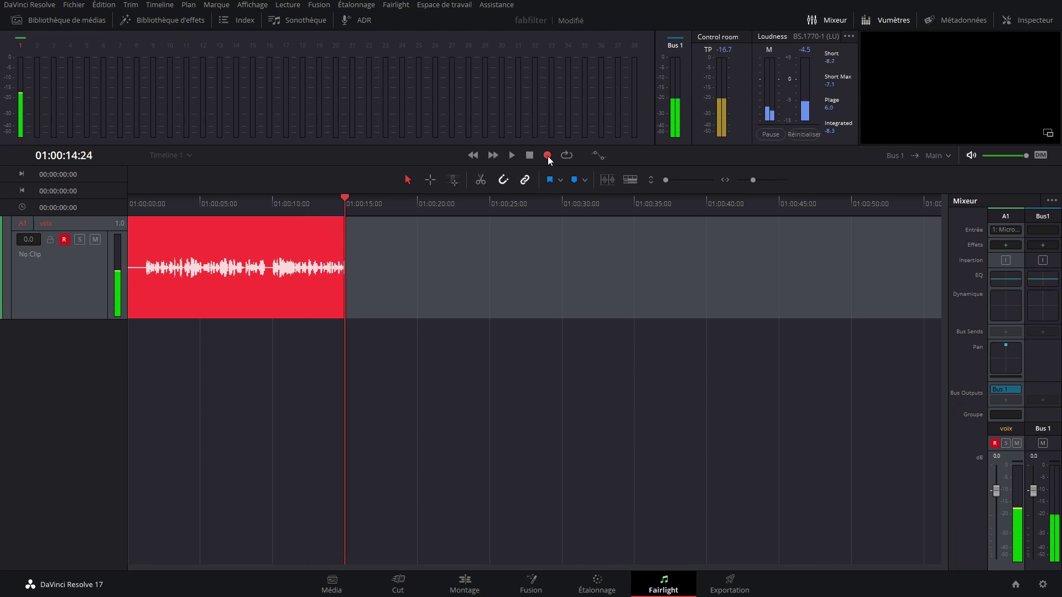
left_click(547, 156)
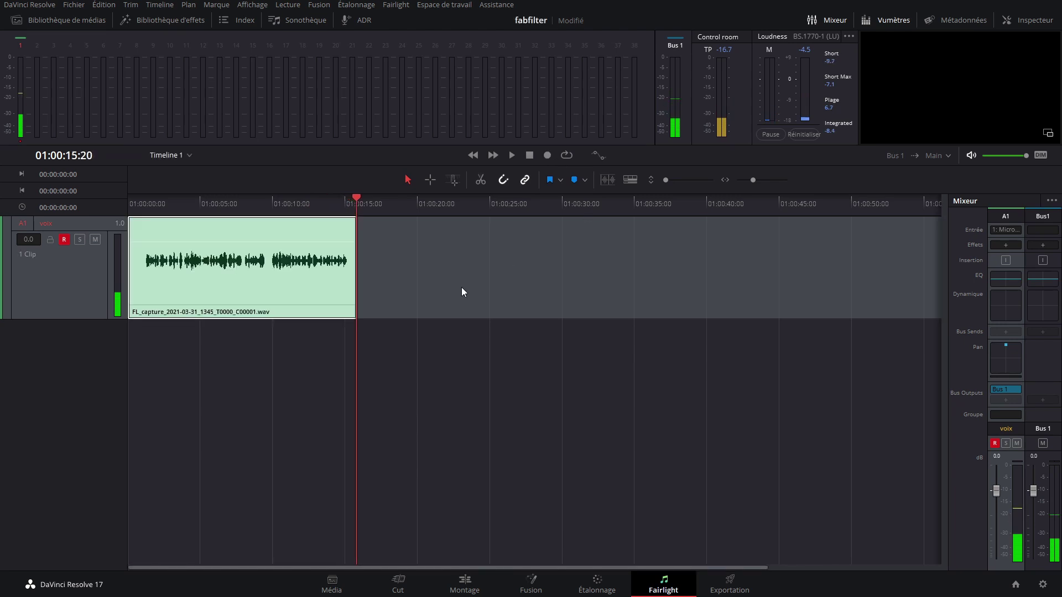
left_click(64, 239)
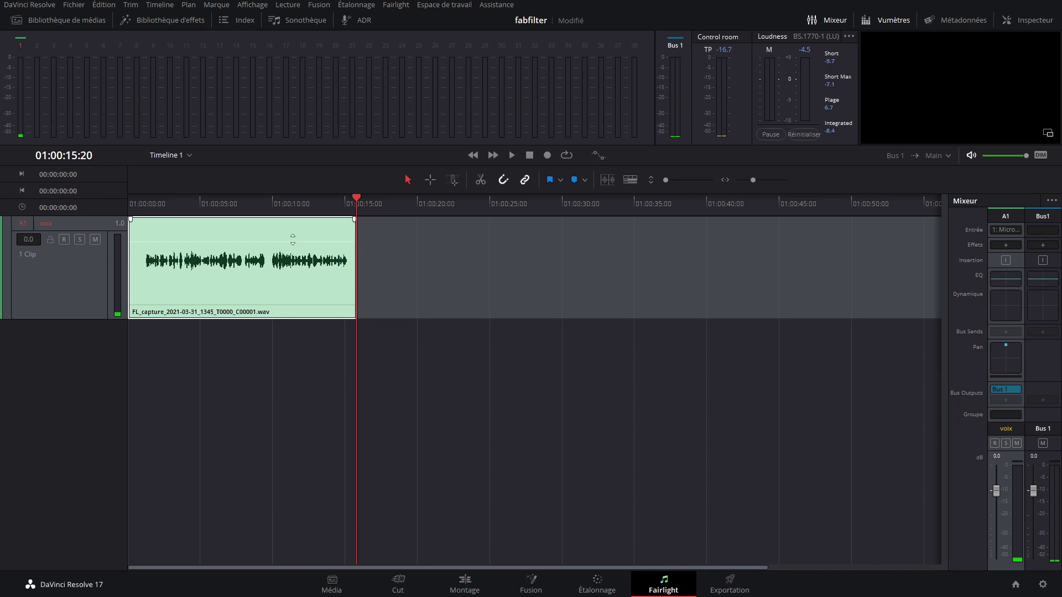
Play back the recorded voice clip from the beginning of the timeline to about 01:00:15:10.
left_click(290, 344)
left_click_drag(219, 206, 98, 220)
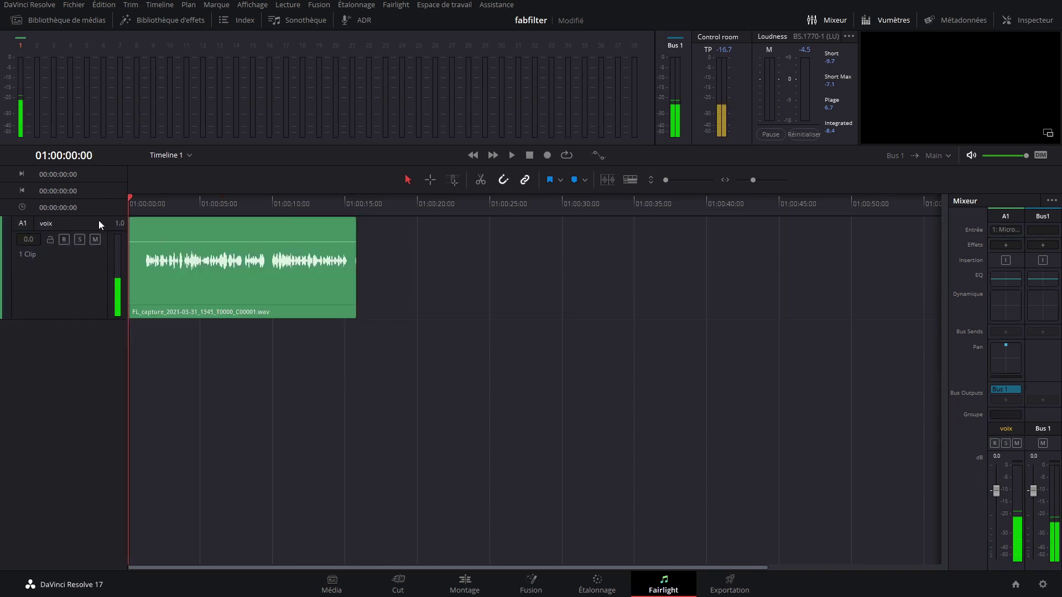
key("space")
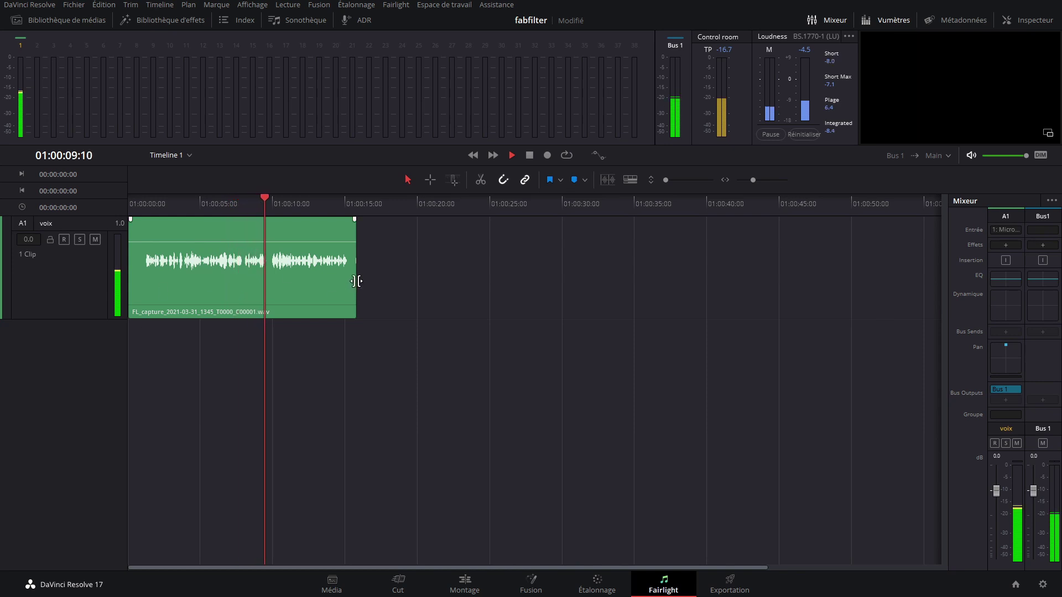
scroll(326, 308, "up", 3)
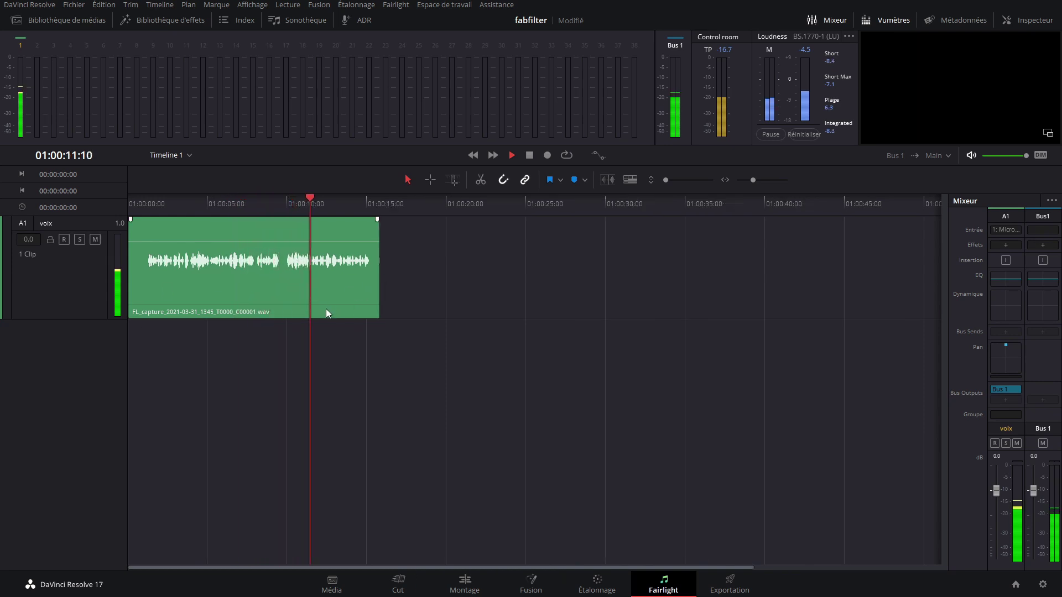
scroll(326, 309, "up", 1)
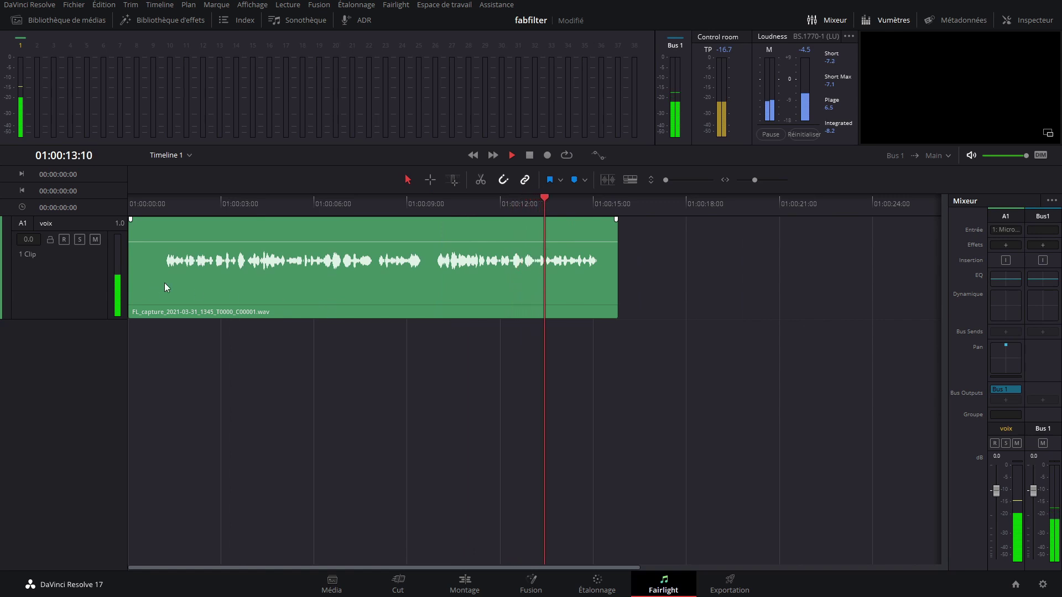
key("space")
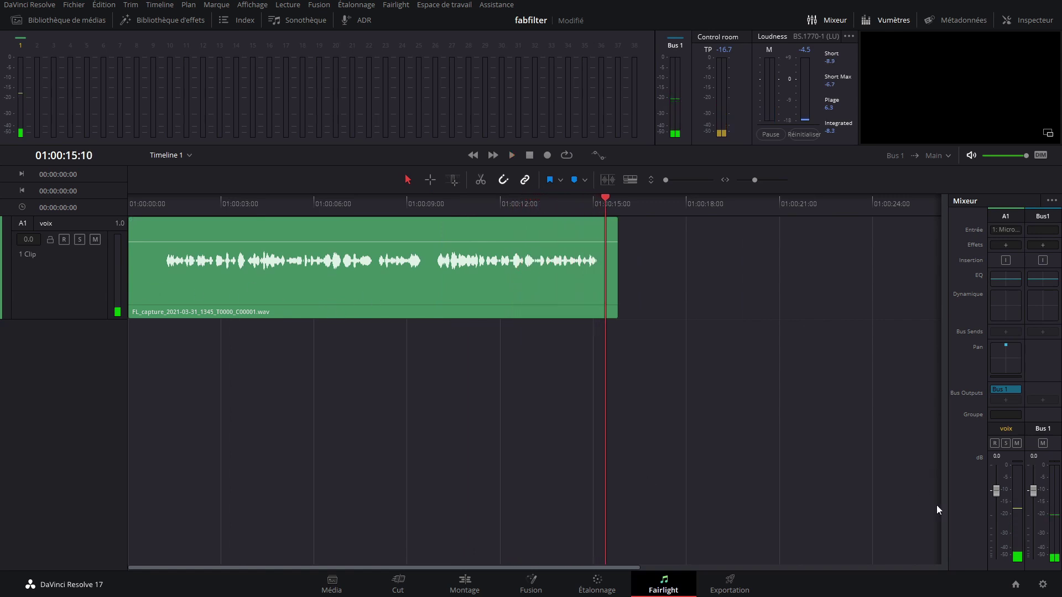
Trim the silence at both ends of the voice clip and move the clip to the start of the timeline.
left_click_drag(615, 283, 603, 282)
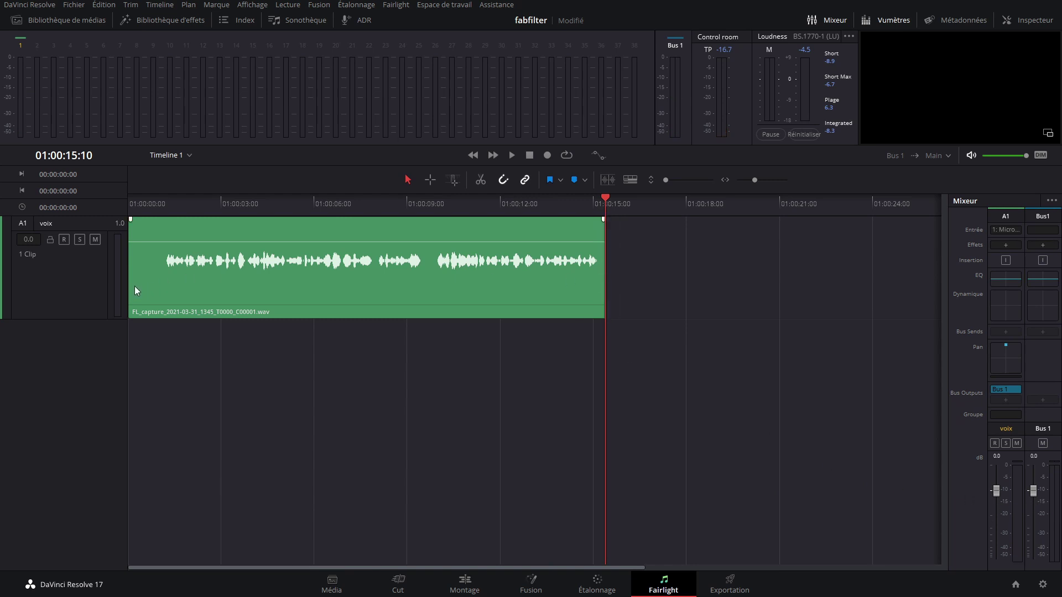
left_click_drag(131, 287, 157, 290)
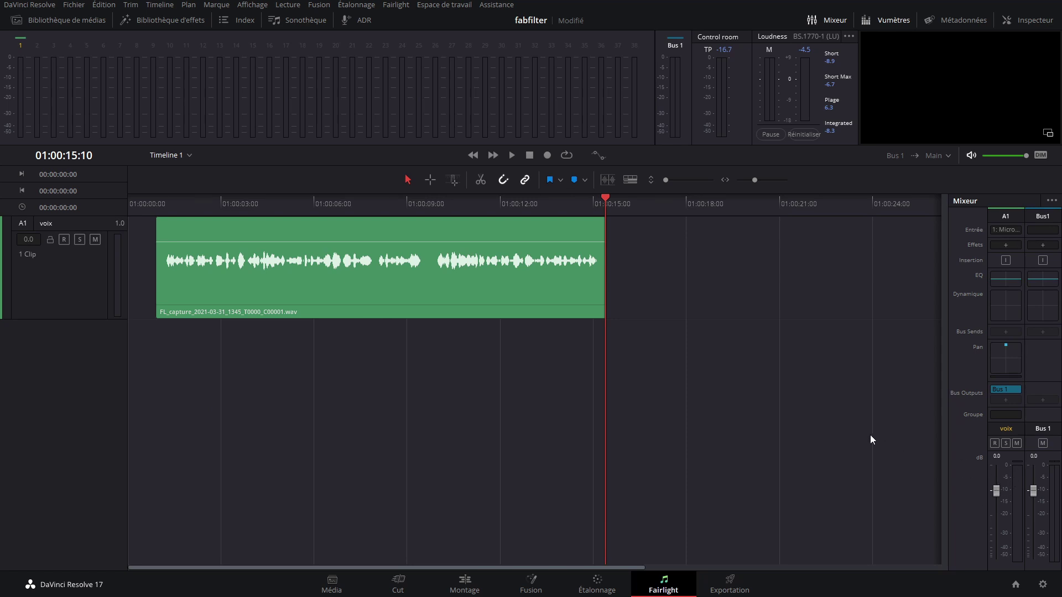
left_click(36, 291)
left_click_drag(226, 298, 184, 293)
left_click(161, 209)
left_click_drag(148, 208, 127, 210)
left_click(352, 391)
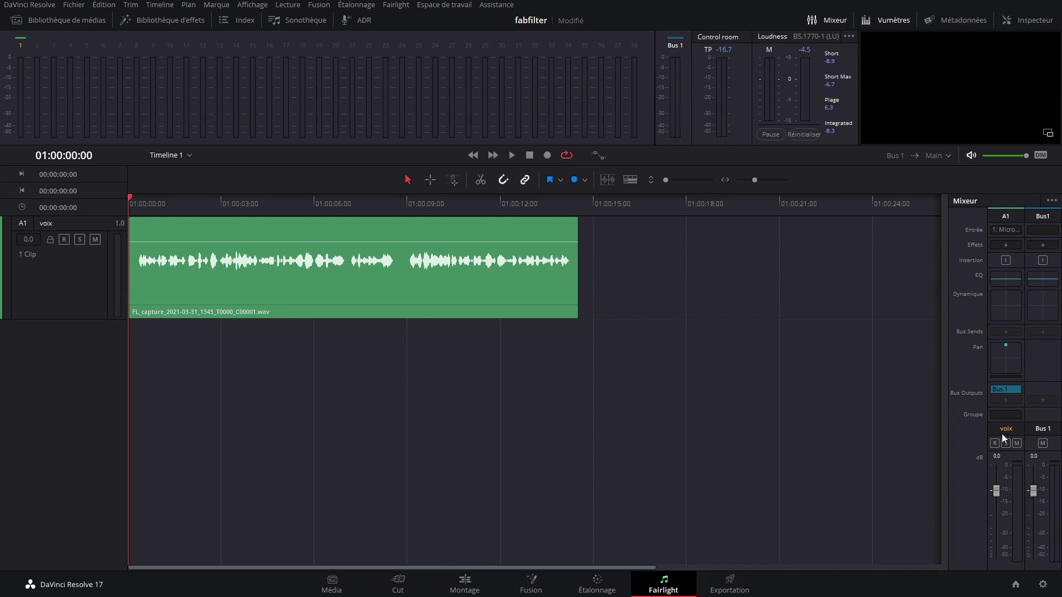
Insert the FabFilter Pro-Q 3 equalizer as an effect on the voix track.
left_click(1007, 244)
mouse_move(1001, 292)
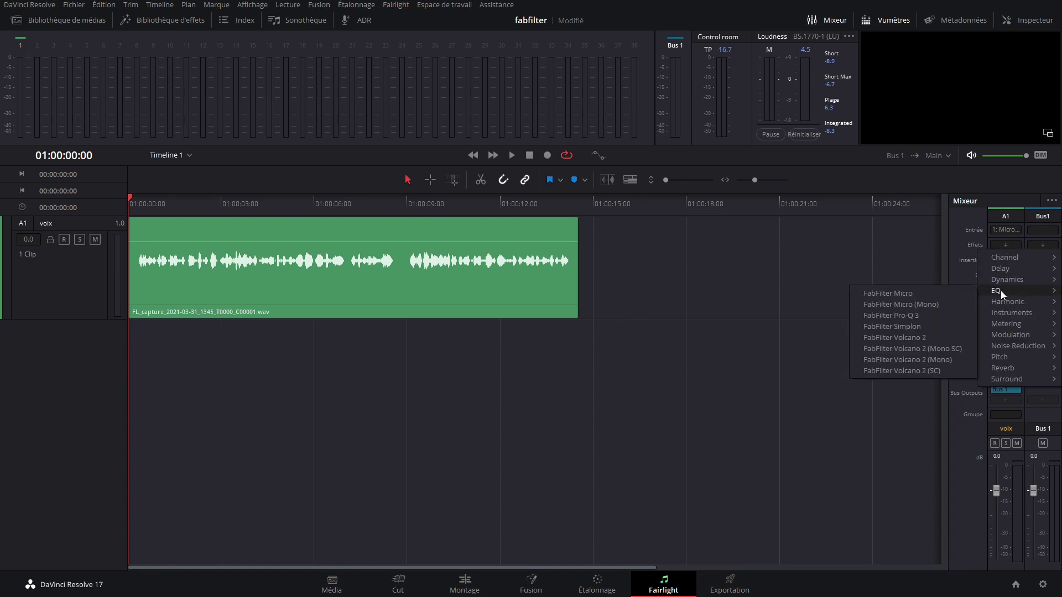
left_click(904, 314)
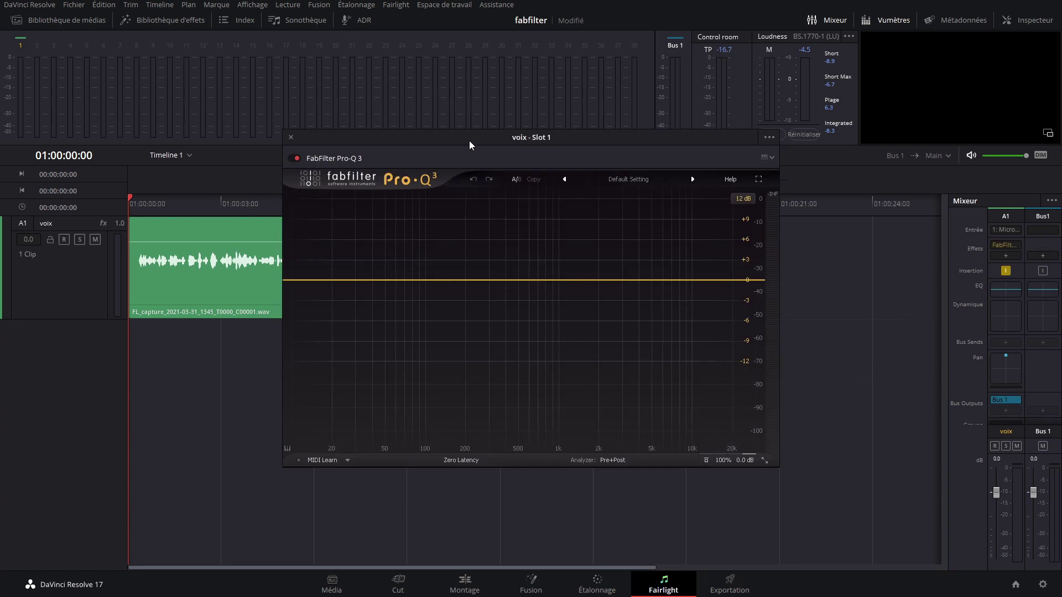
Play the first seconds of the voice clip to examine its frequency spectrum in the Pro-Q 3 analyzer.
left_click_drag(469, 145, 455, 153)
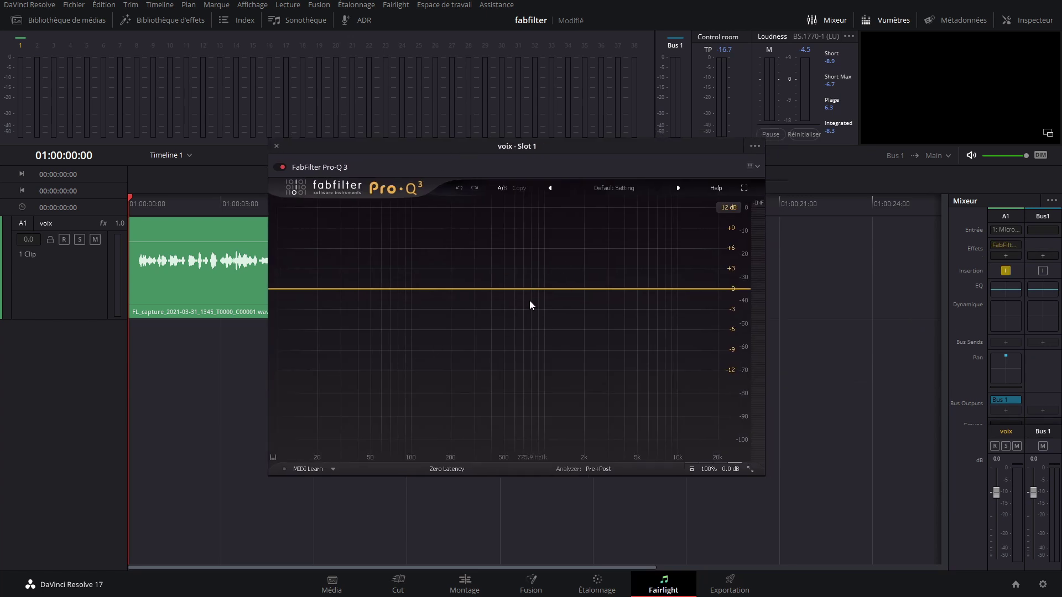
key("space")
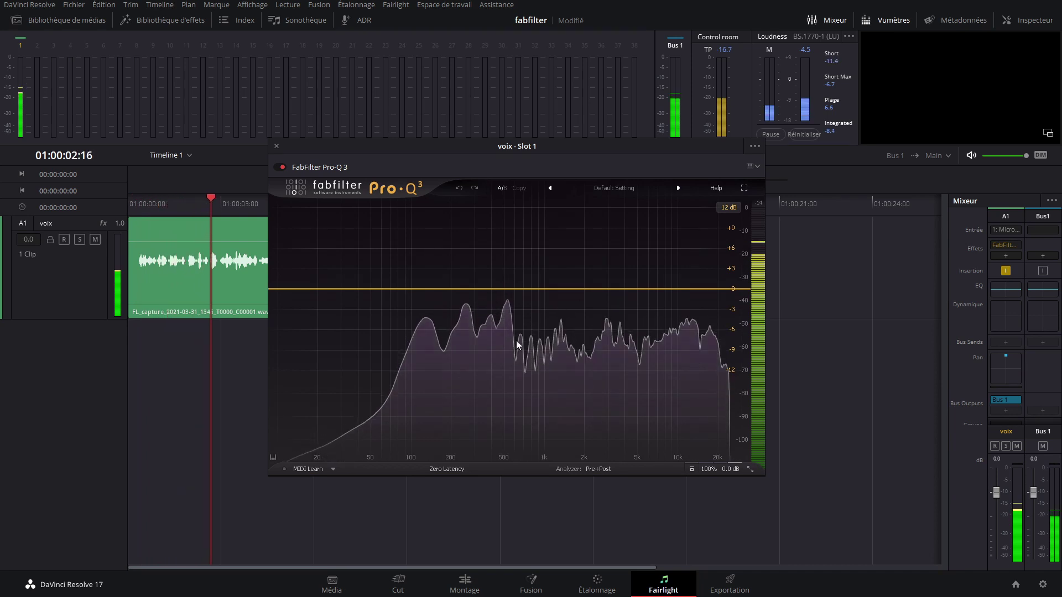
key("space")
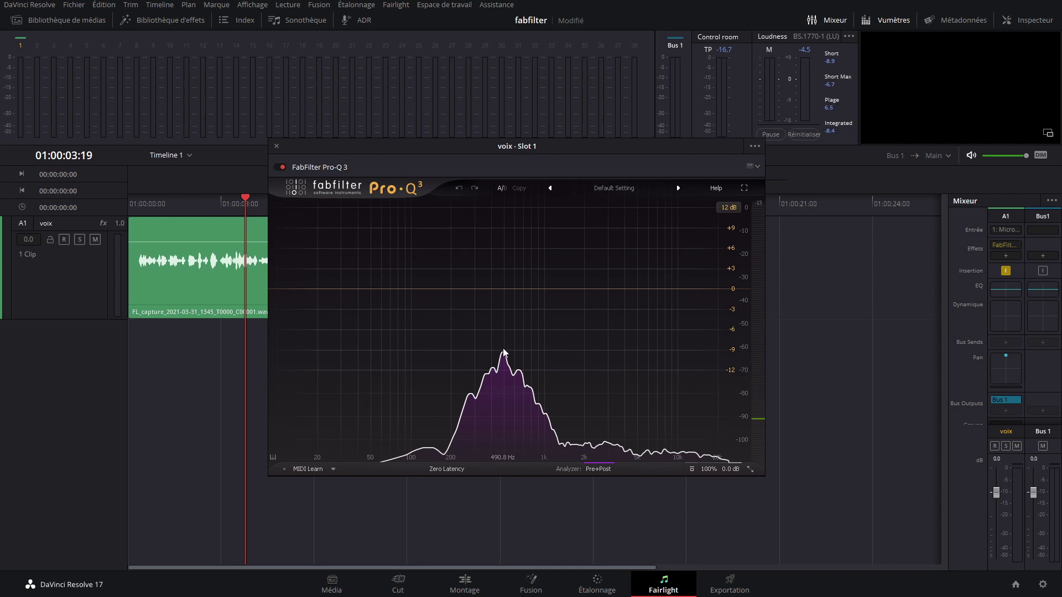
Add a Low Cut band to the Pro-Q 3 curve with its frequency at about 79 Hz.
left_click(359, 289)
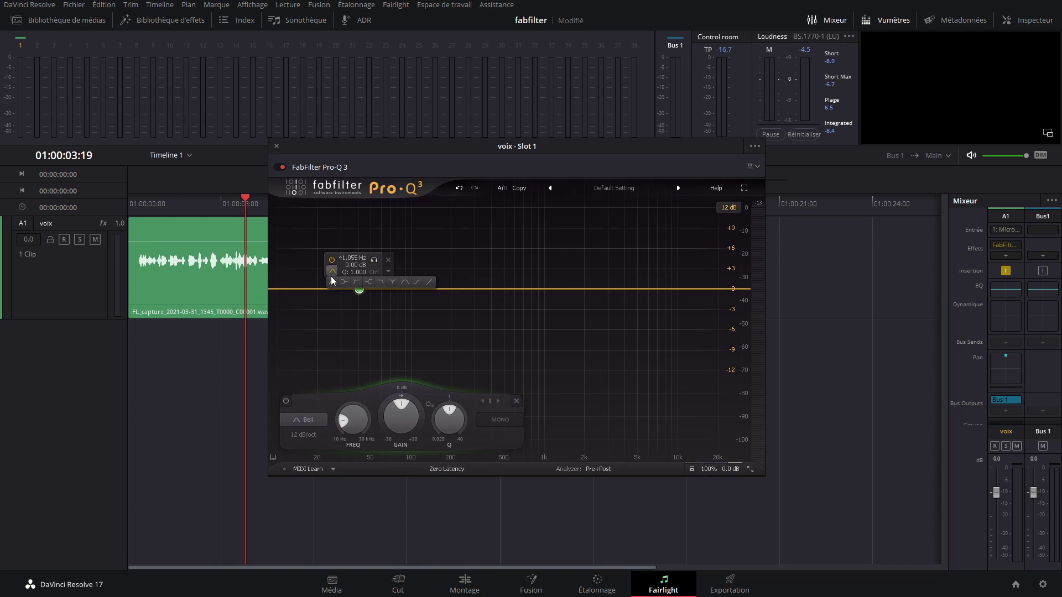
left_click(356, 283)
left_click_drag(359, 289, 397, 288)
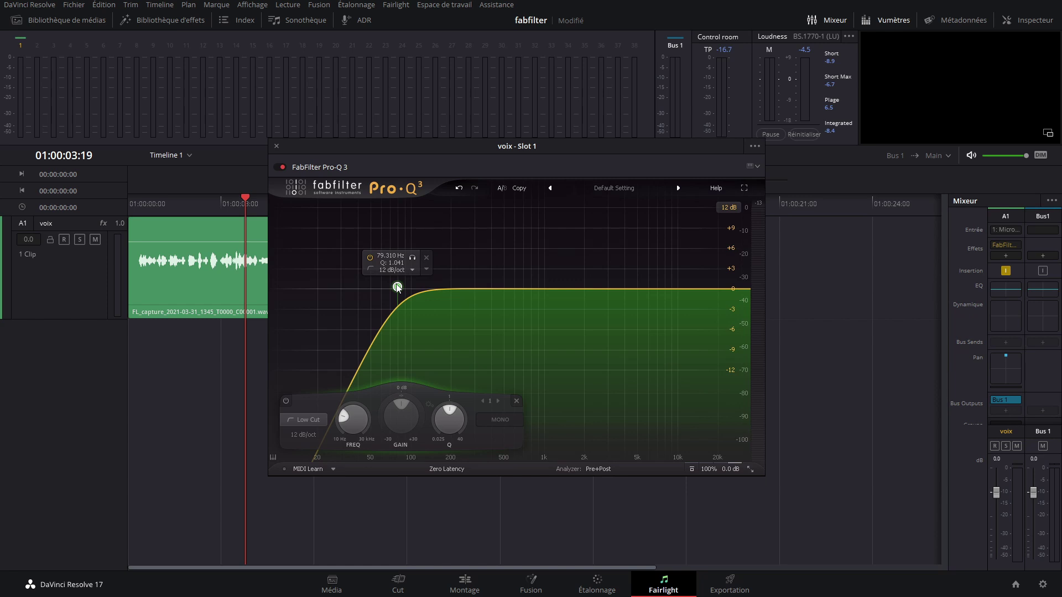
Set the Low Cut band's frequency to about 80 Hz and play the voice clip from the start.
left_click_drag(397, 288, 398, 288)
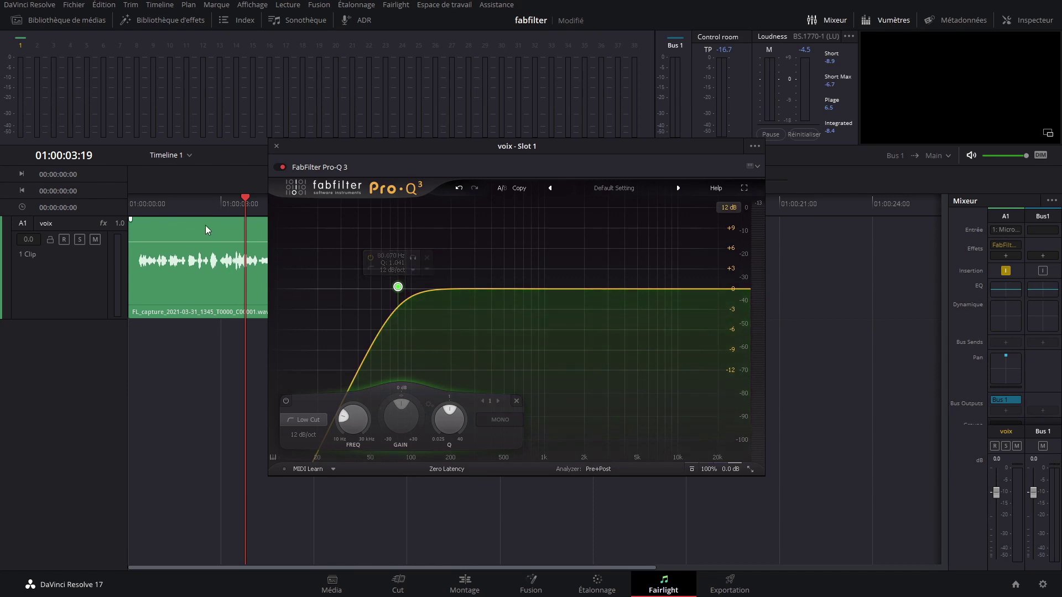
left_click_drag(153, 202, 124, 208)
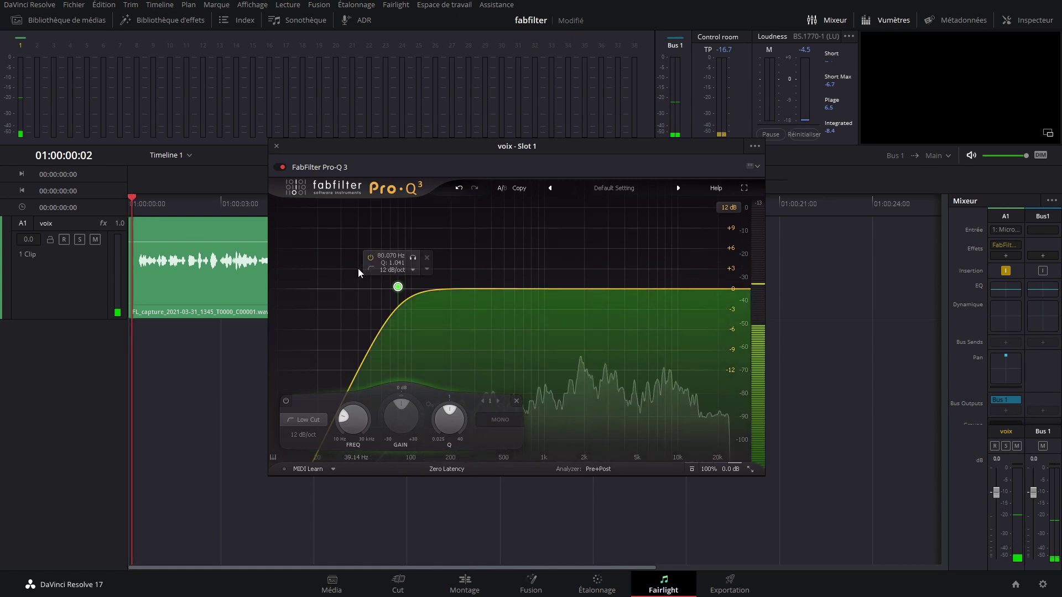
Add a Bell band at about 214 Hz boosted by about 7.6 dB and narrow its Q to about 7.1.
left_click(454, 288)
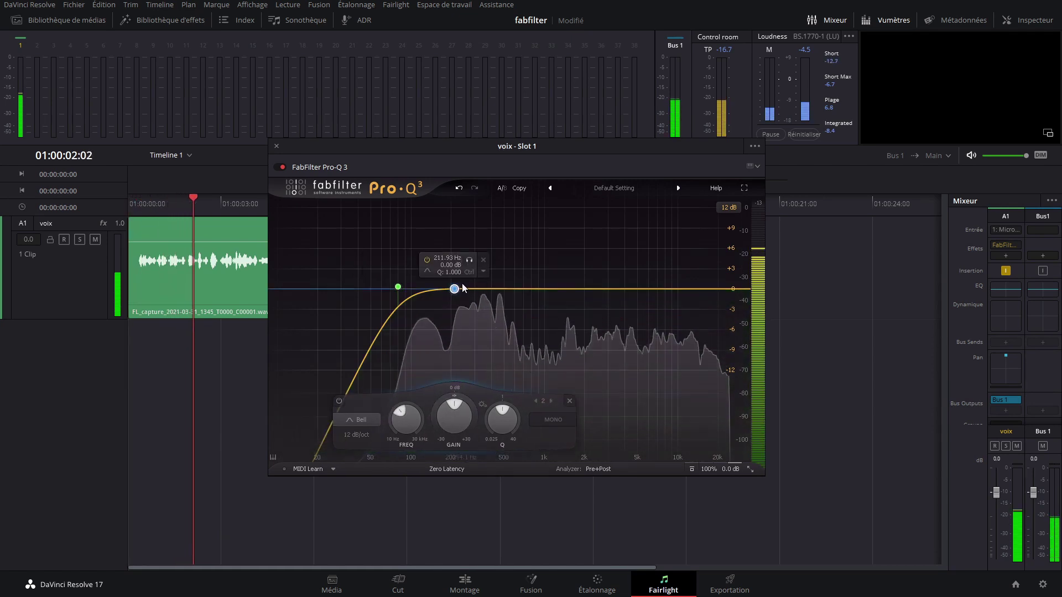
key("space")
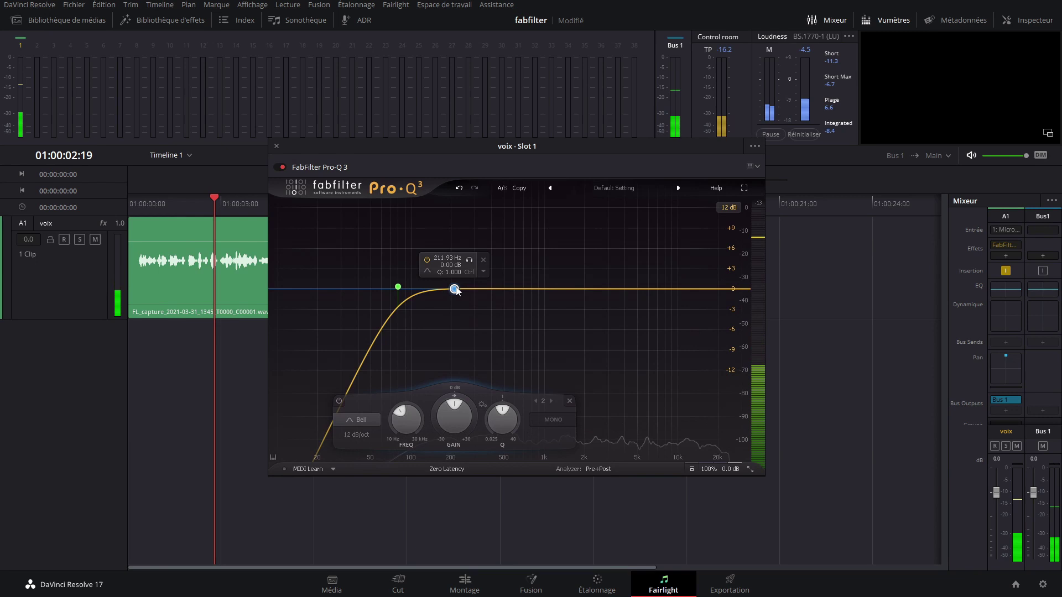
left_click_drag(456, 290, 455, 238)
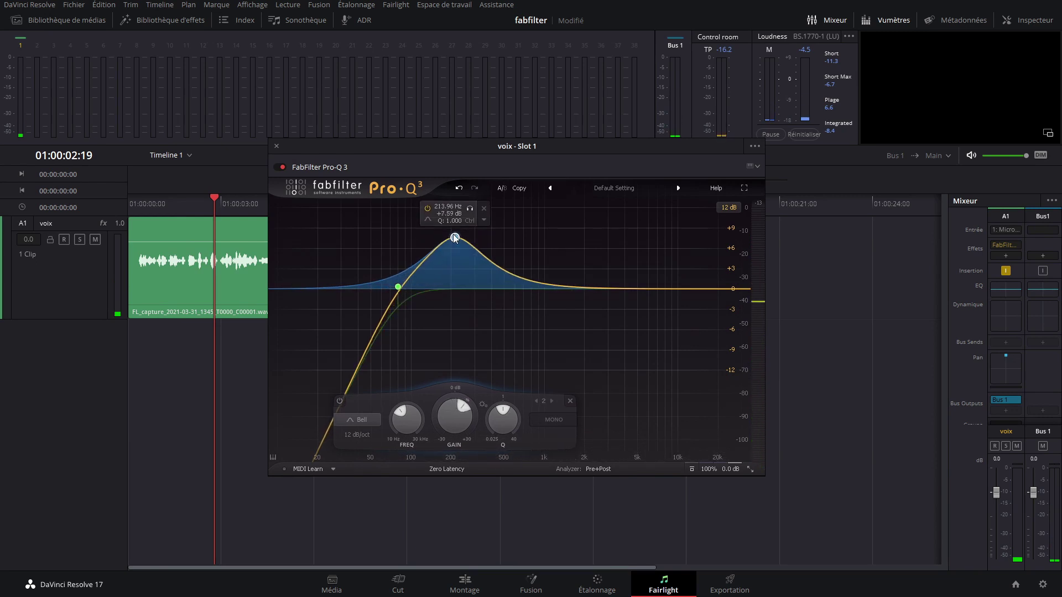
scroll(500, 420, "up", 5)
scroll(500, 420, "up", 2)
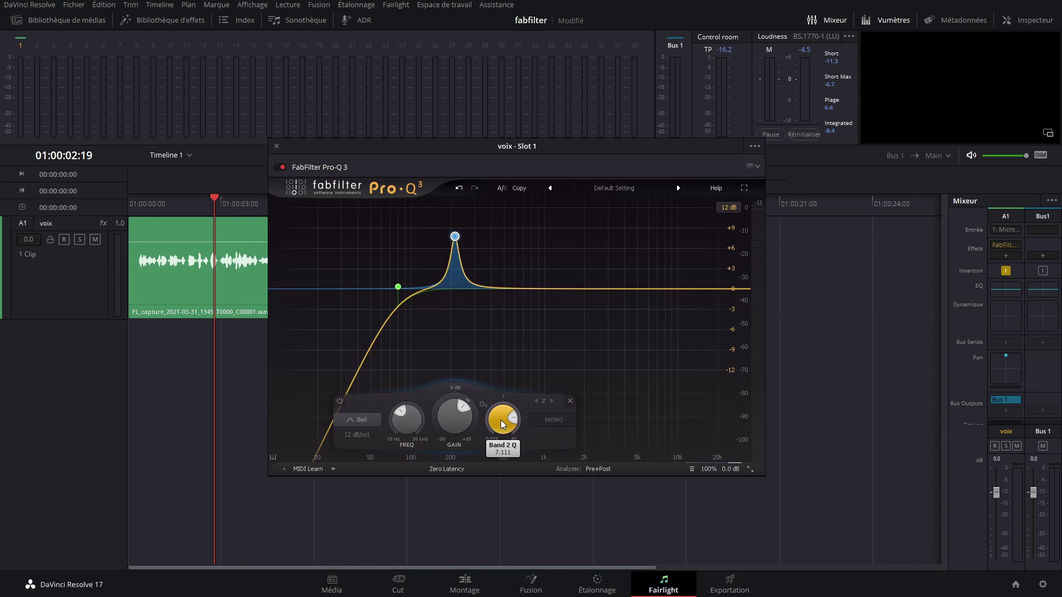
During playback, sweep the boosted Bell band to about 125 Hz at +30 dB with Q about 12.3, and solo it briefly to audition the resonance.
left_click(167, 204)
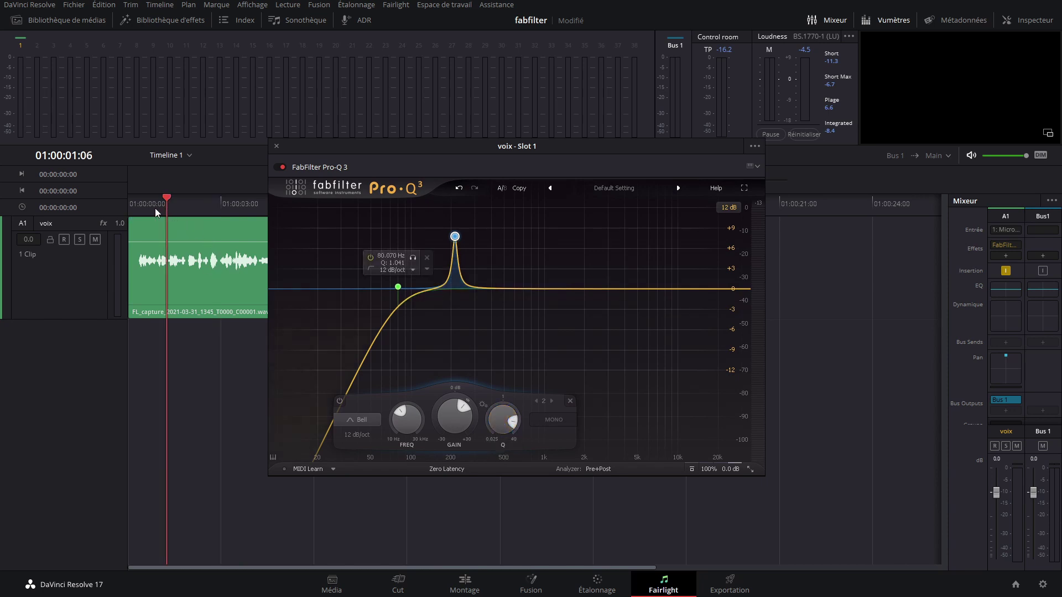
left_click_drag(155, 208, 136, 208)
key("space")
left_click_drag(454, 237, 423, 196)
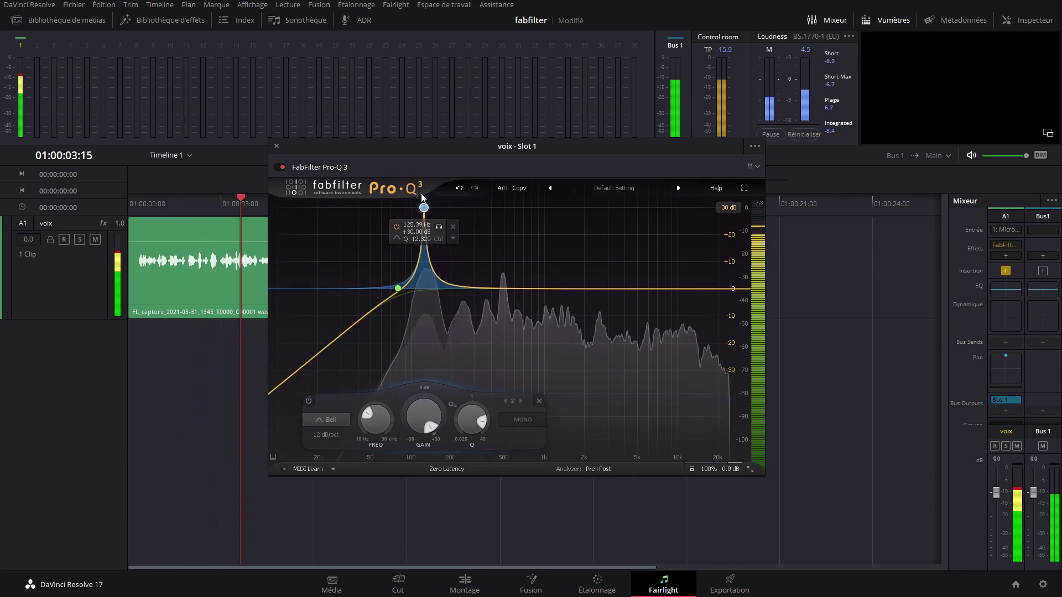
left_click(440, 227)
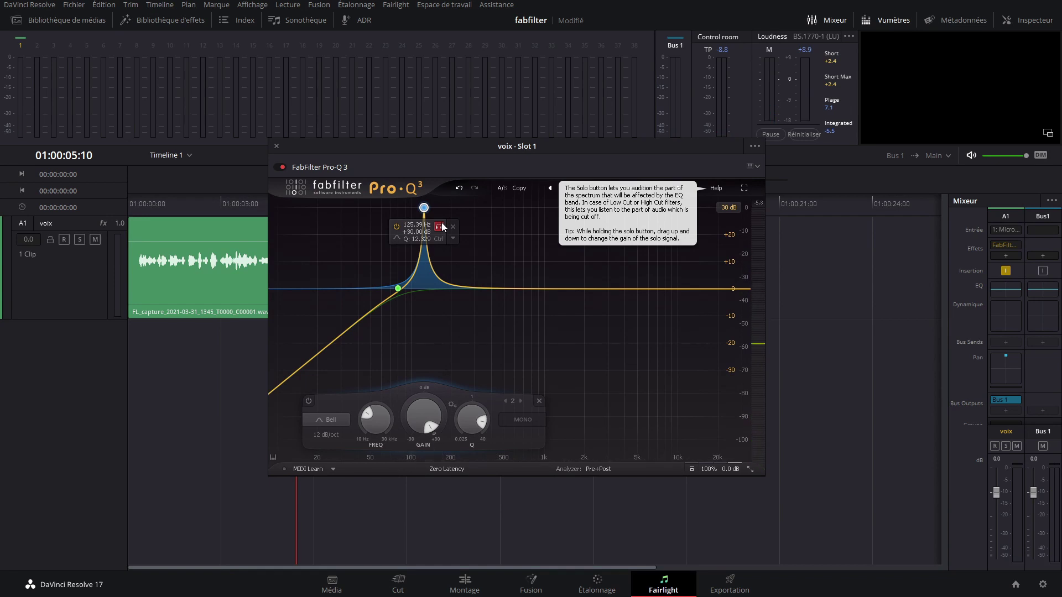
left_click(440, 226)
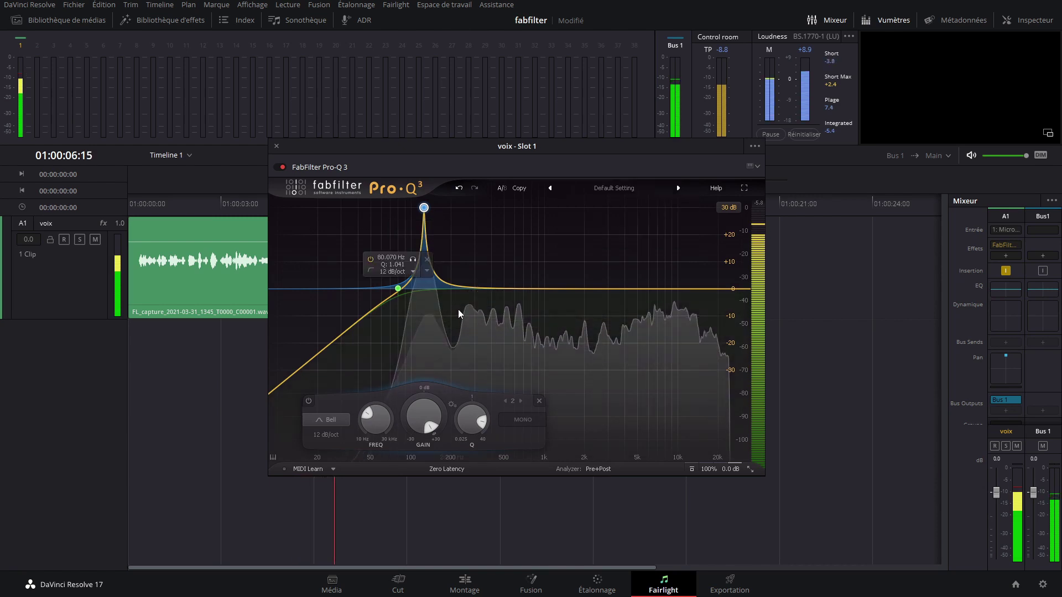
Cut the 125 Hz band to about -9.9 dB with Q about 12.5 while replaying the voice from near its start.
left_click_drag(429, 413, 469, 423)
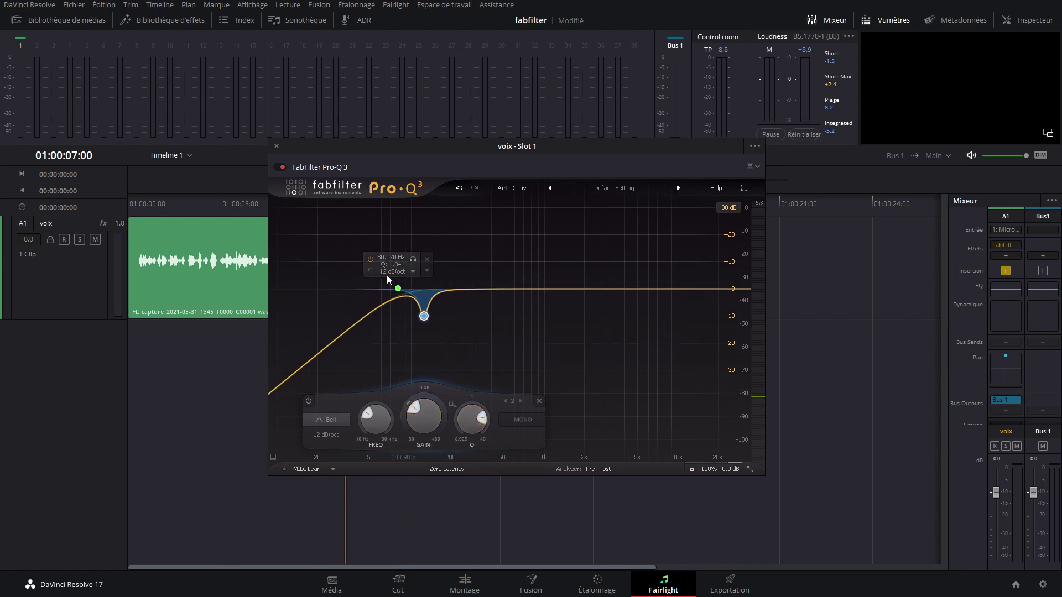
left_click(207, 205)
key("space")
left_click(149, 207)
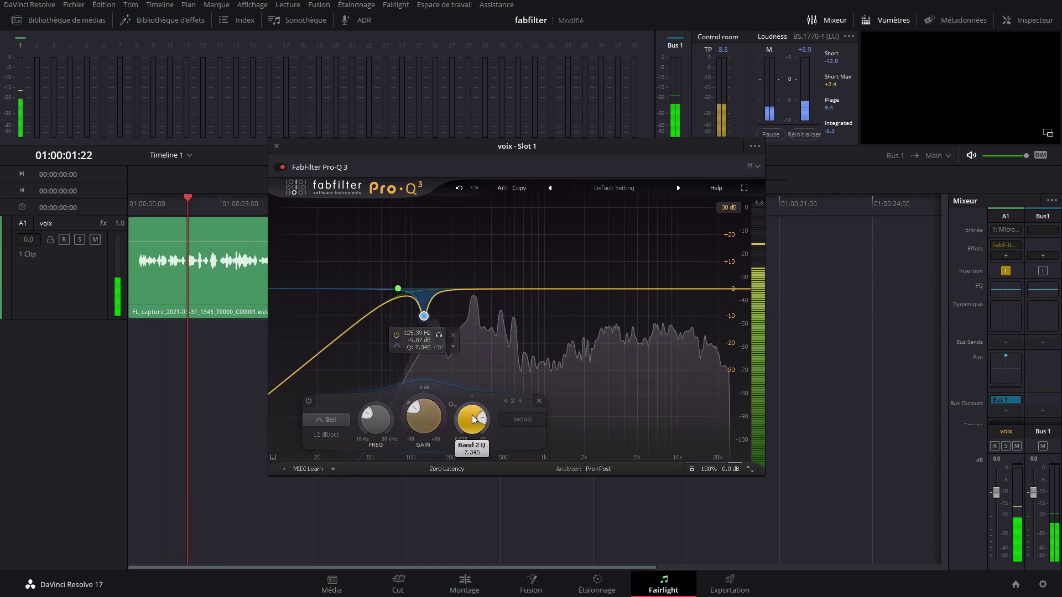
left_click_drag(472, 416, 472, 413)
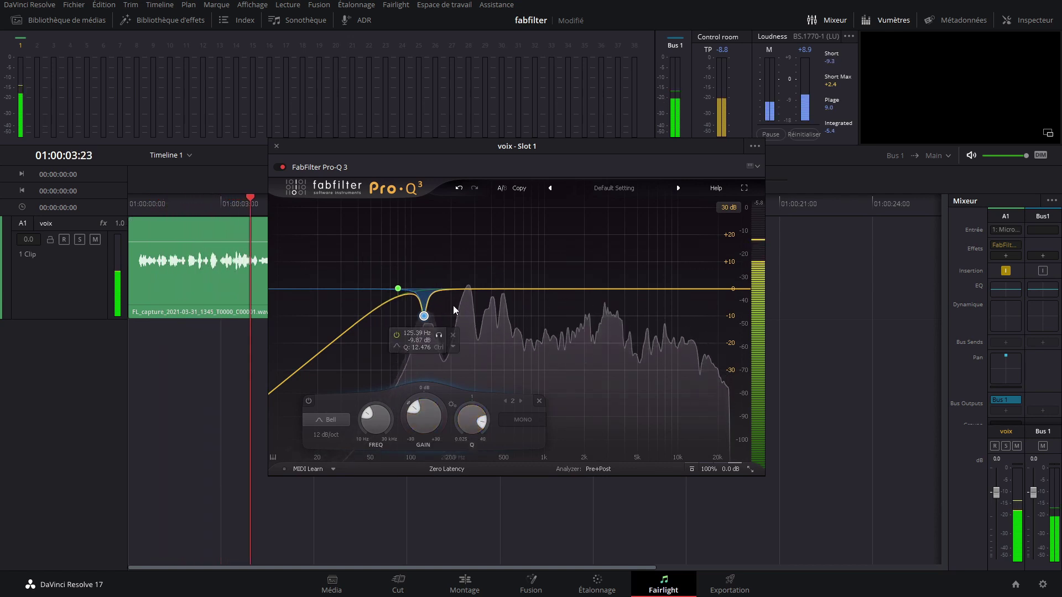
Add another Bell band, sweep it during playback to the resonance at about 238 Hz at +30 dB, and narrow its Q to about 21.
left_click(458, 288)
left_click_drag(458, 288, 458, 237)
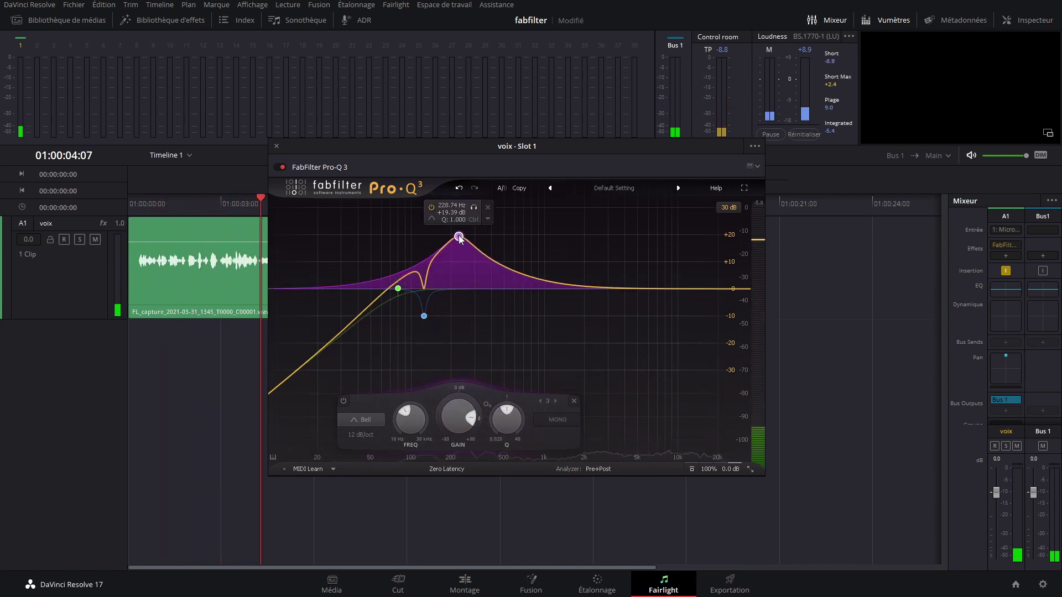
scroll(507, 416, "up", 5)
left_click(147, 206)
key("space")
left_click_drag(458, 236, 458, 198)
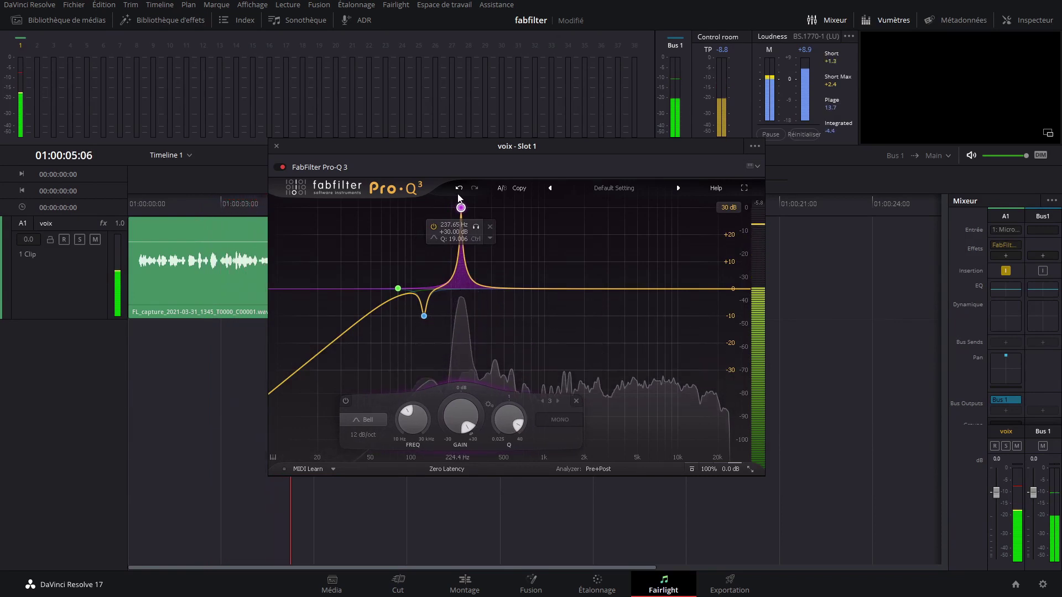
scroll(504, 412, "up", 3)
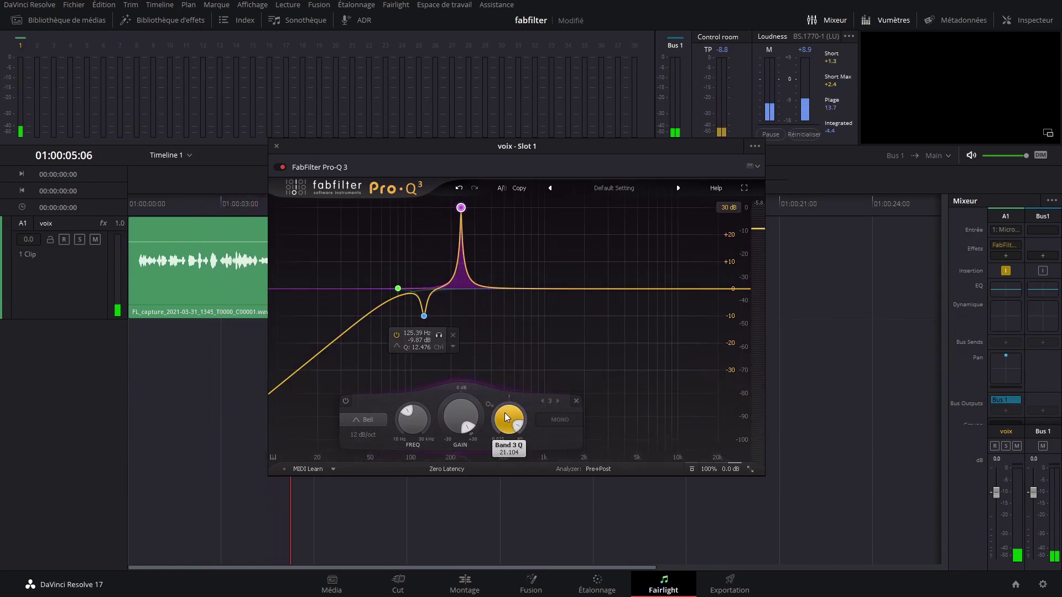
Cut the 238 Hz band to about -15.7 dB and tighten its Q to about 32.6.
scroll(470, 419, "down", 10)
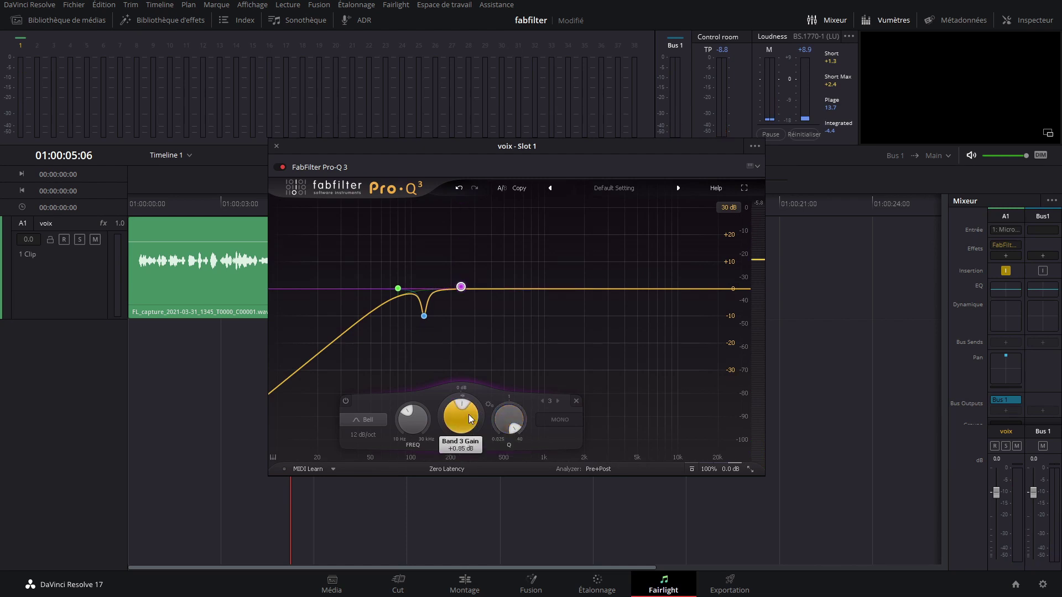
scroll(470, 419, "down", 3)
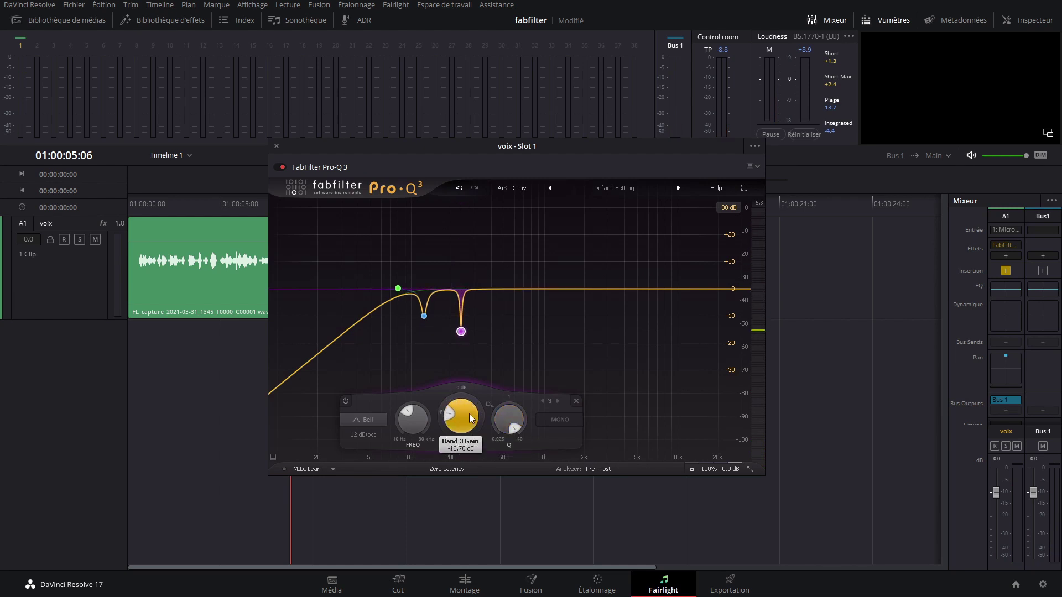
scroll(501, 419, "down", 3)
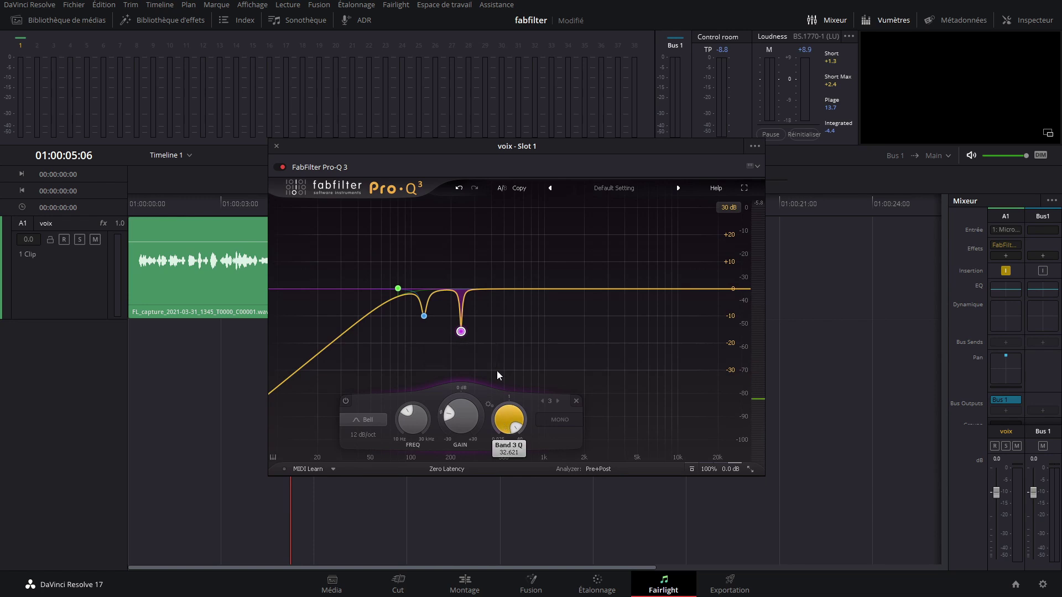
Add a Bell band and sweep it during playback to about 372 Hz at +30 dB with Q about 24.
left_click(504, 291)
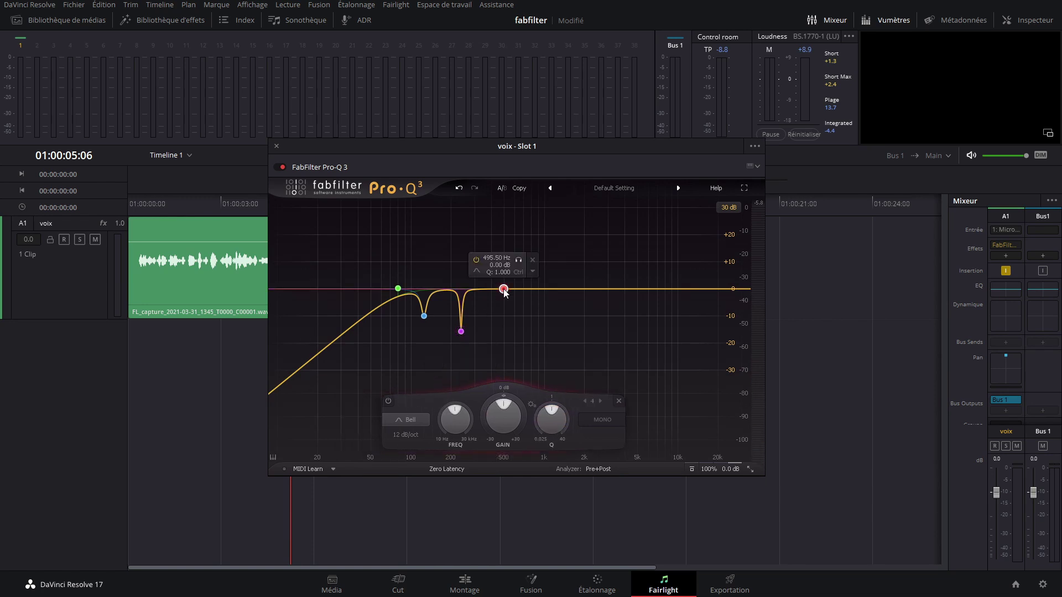
key("space")
left_click_drag(504, 289, 485, 180)
scroll(545, 419, "up", 10)
scroll(545, 418, "up", 2)
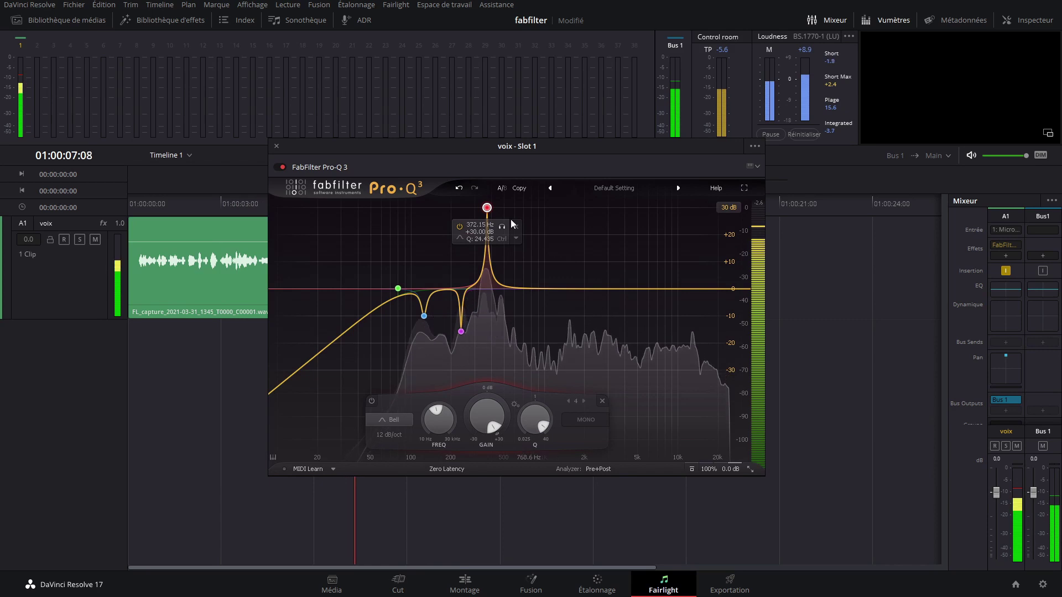
key("space")
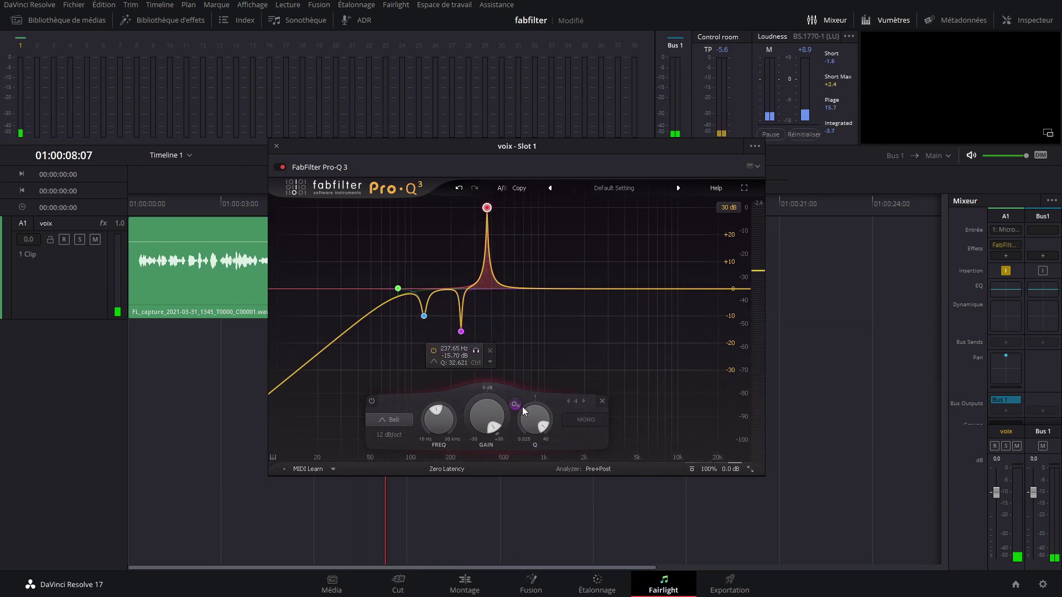
Cut the 372 Hz band to about -9.8 dB with Q about 36.6.
scroll(536, 419, "down", 6)
scroll(536, 414, "up", 6)
scroll(489, 410, "down", 10)
scroll(488, 409, "down", 10)
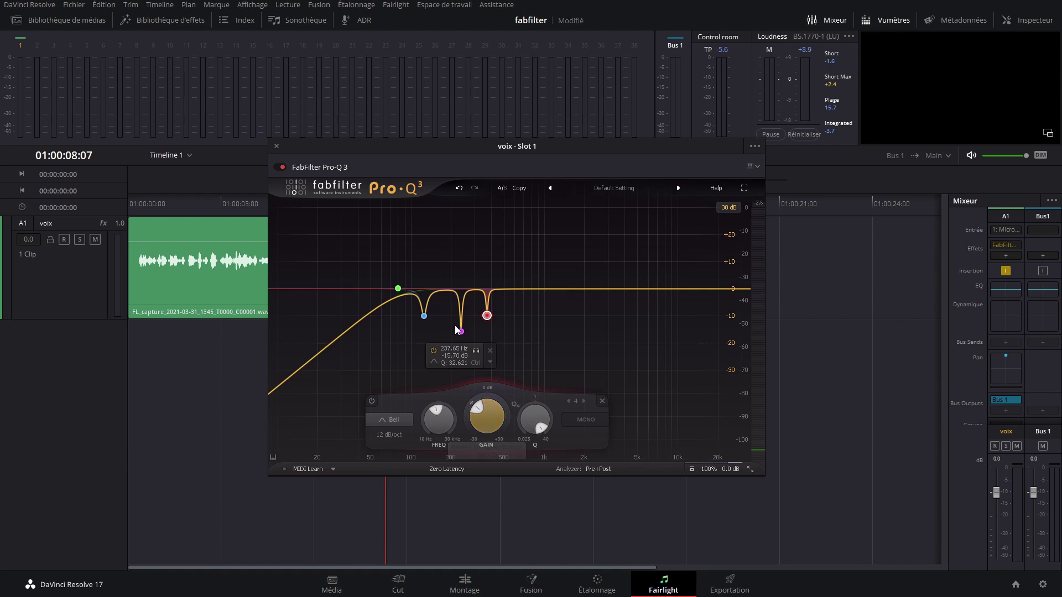
Replay the voice from near the start and add a narrow Bell band boosted to +30 dB between 500 Hz and 1 kHz.
left_click(140, 209)
key("space")
left_click(141, 208)
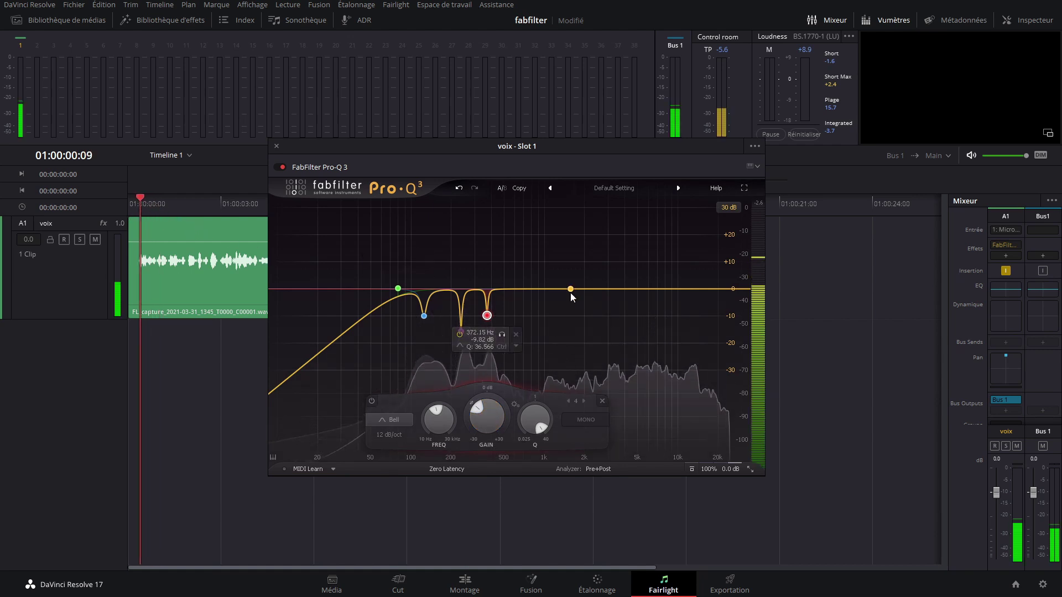
left_click_drag(527, 288, 528, 192)
scroll(578, 418, "up", 5)
scroll(578, 418, "up", 3)
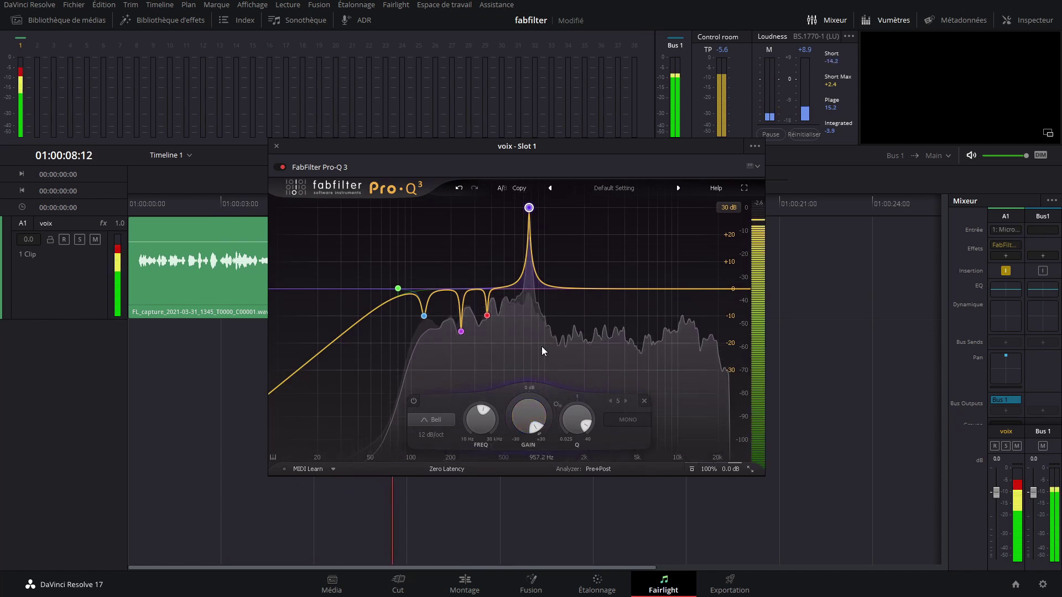
Replay the voice and cut the band between 500 Hz and 1 kHz to about -19.5 dB, keeping its Q narrow.
left_click(149, 204)
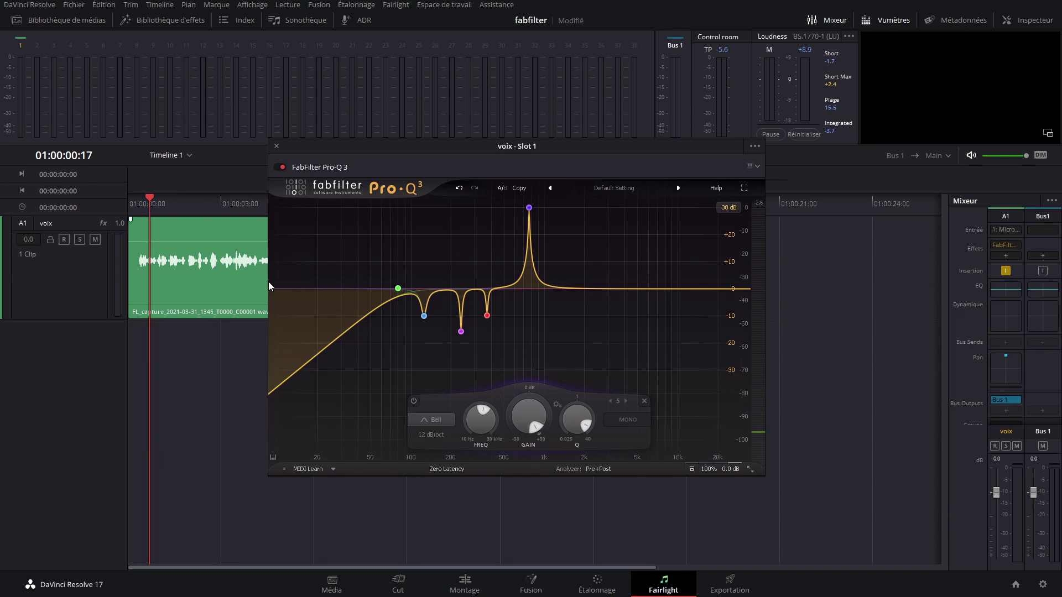
key("space")
scroll(578, 421, "down", 5)
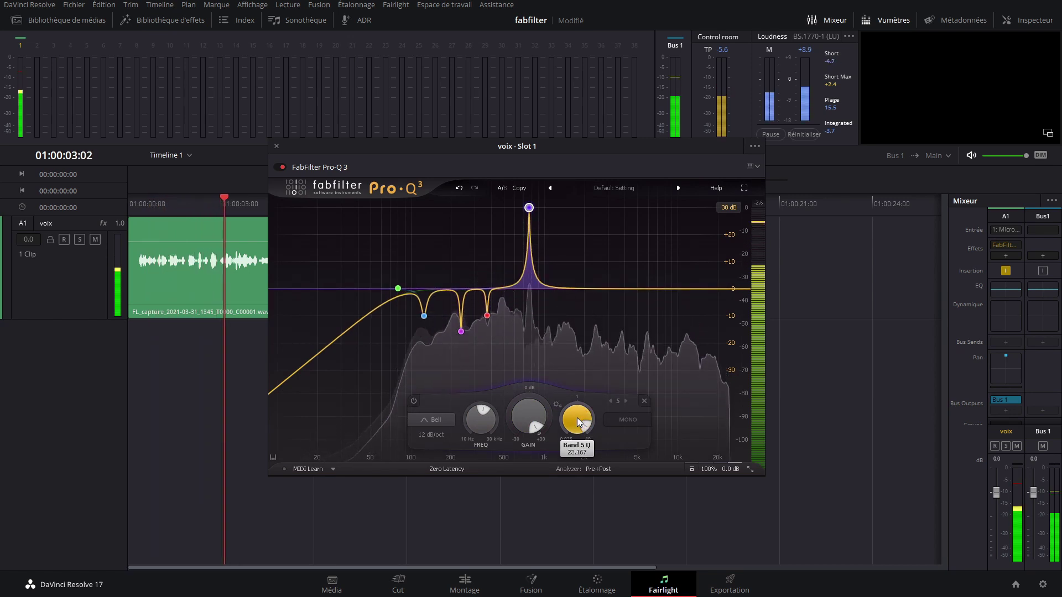
scroll(532, 410, "down", 10)
scroll(532, 409, "down", 15)
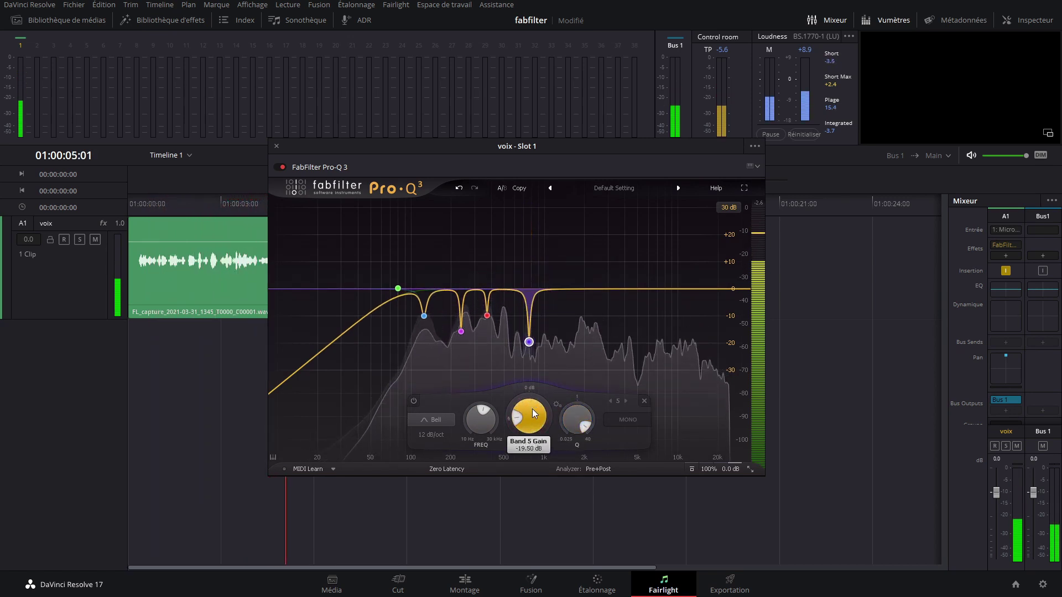
Add a Bell band and sweep it during playback to about 1.2 kHz at +30 dB with Q about 19.8.
key("space")
left_click_drag(574, 289, 554, 187)
scroll(619, 420, "up", 15)
key("space")
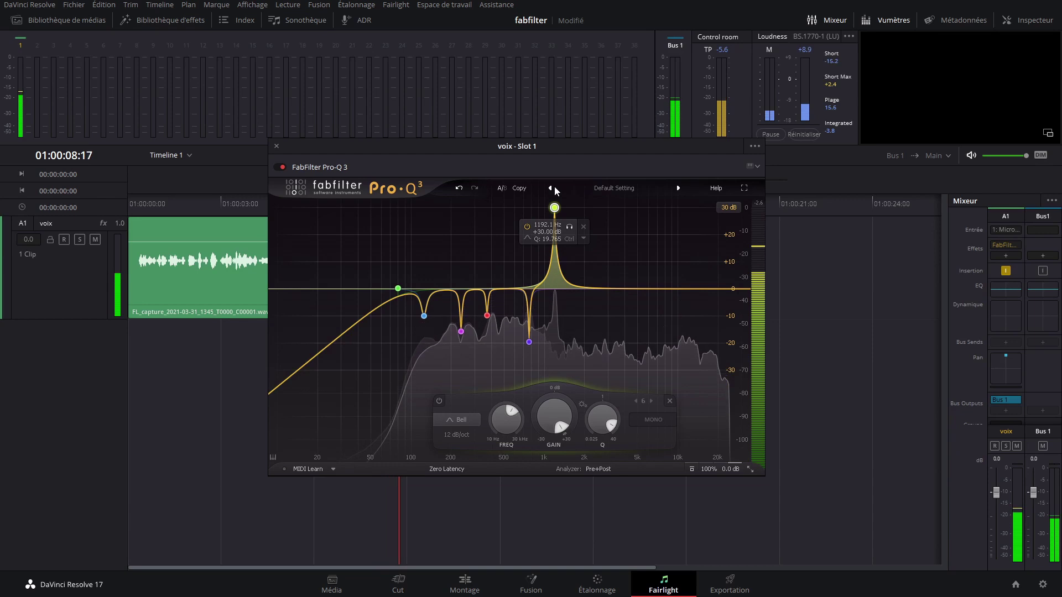
key("space")
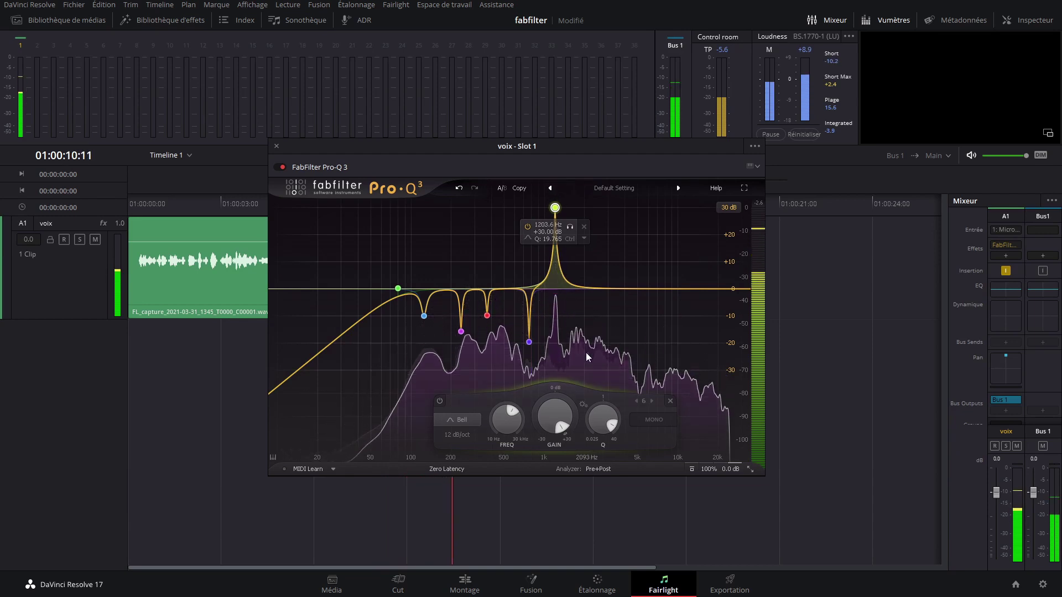
Cut the 1.2 kHz band to about -13 dB and narrow its Q further.
scroll(549, 417, "down", 10)
scroll(549, 416, "down", 5)
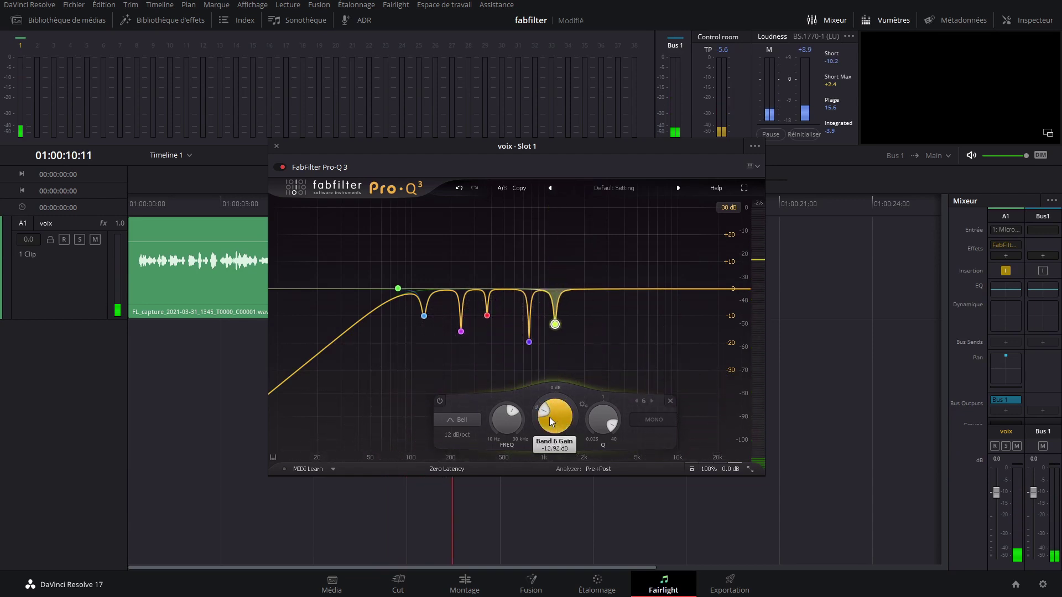
scroll(591, 419, "up", 3)
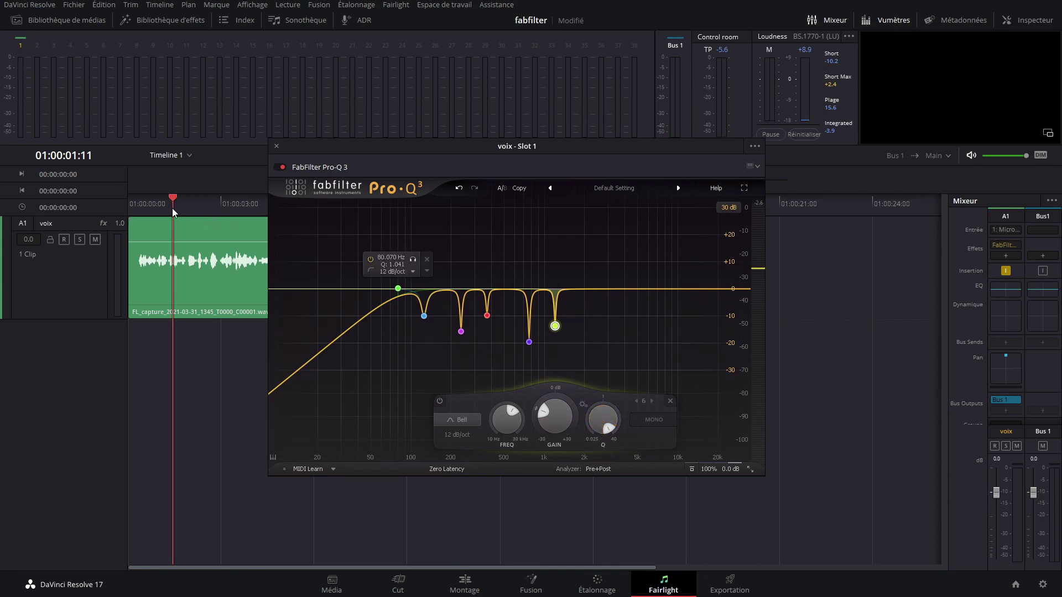
Add a Bell band at about 2 kHz, boost it to locate the resonance, then cut it to about -15 dB with Q 40.
key("space")
left_click_drag(589, 288, 584, 194)
scroll(632, 422, "up", 12)
scroll(585, 412, "down", 15)
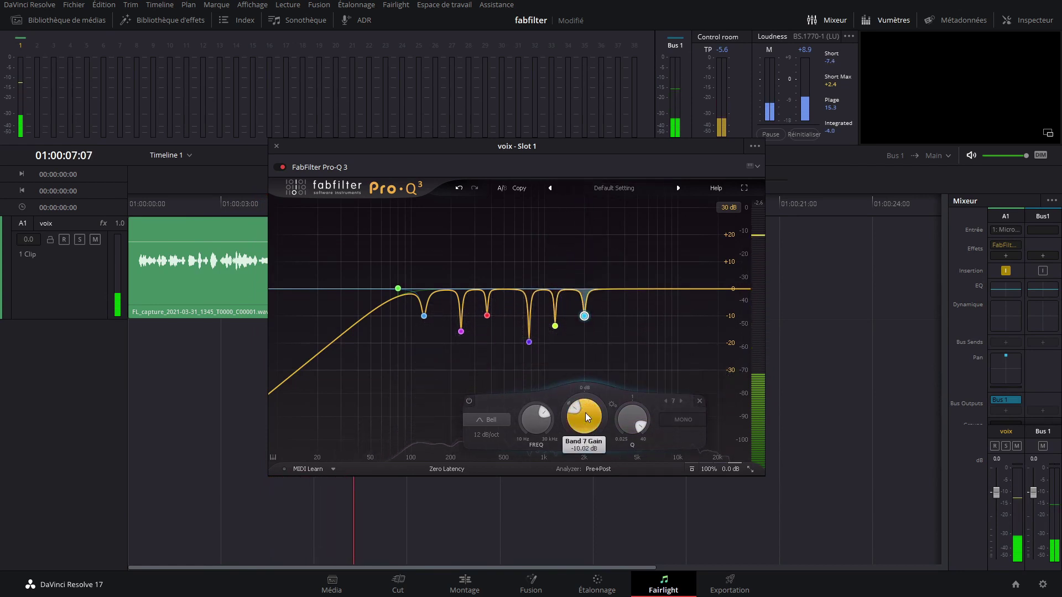
scroll(585, 413, "down", 2)
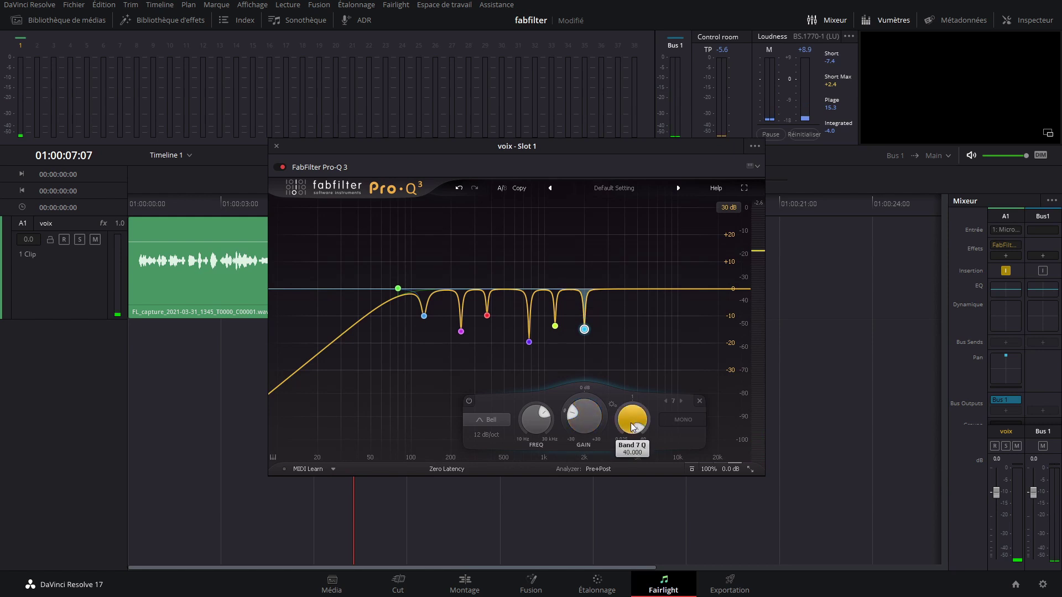
Replay the voice and add a Bell band at about 2.8 kHz boosted to +30 dB with Q 40.
left_click(163, 207)
left_click_drag(641, 289, 604, 208)
scroll(667, 420, "up", 3)
scroll(667, 420, "up", 12)
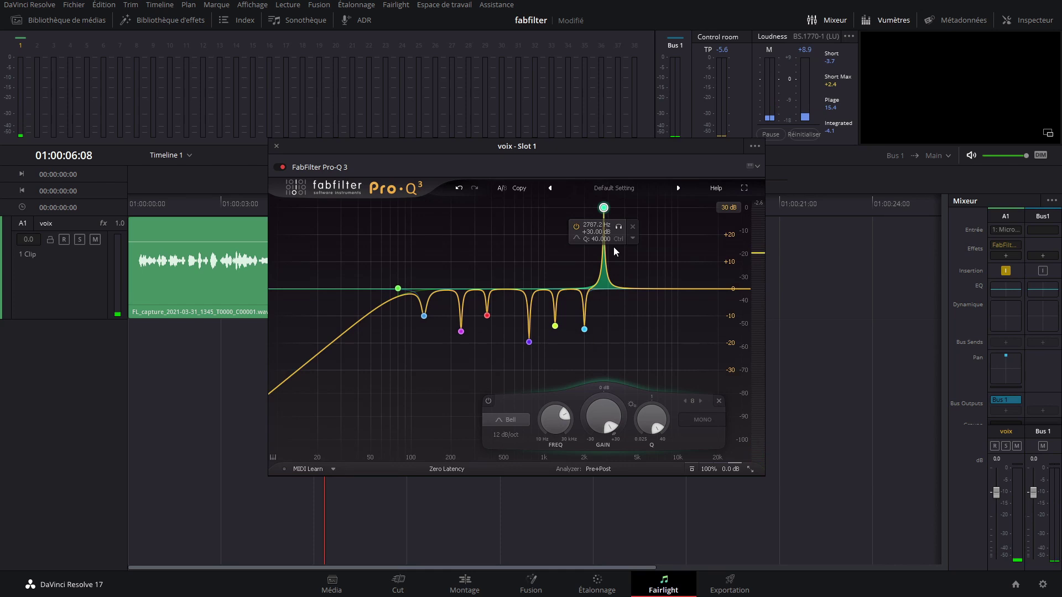
Play the voice briefly and cut the 2.8 kHz band to about -14.6 dB.
key("space")
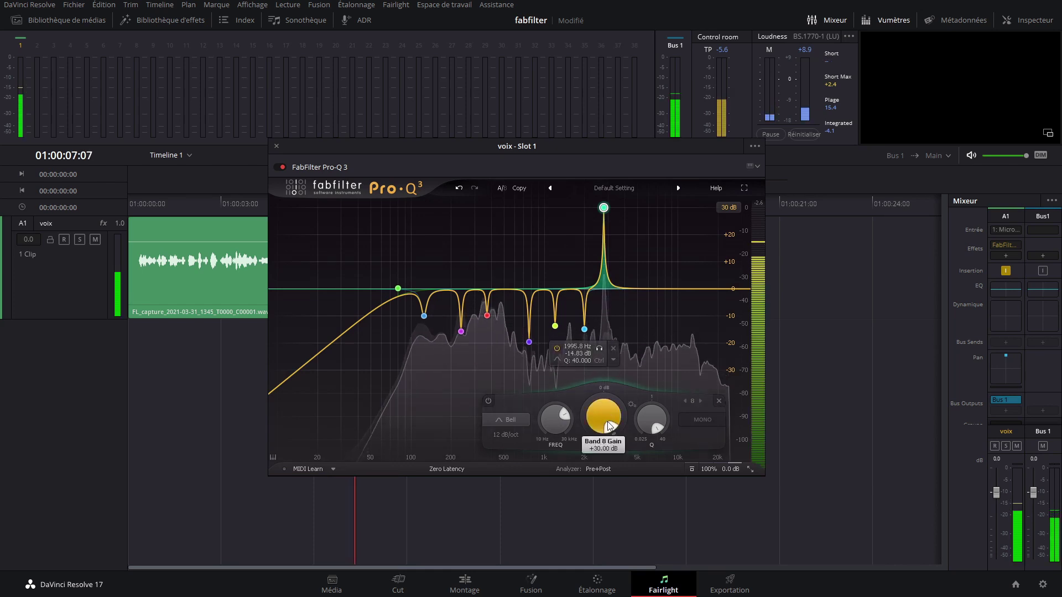
key("space")
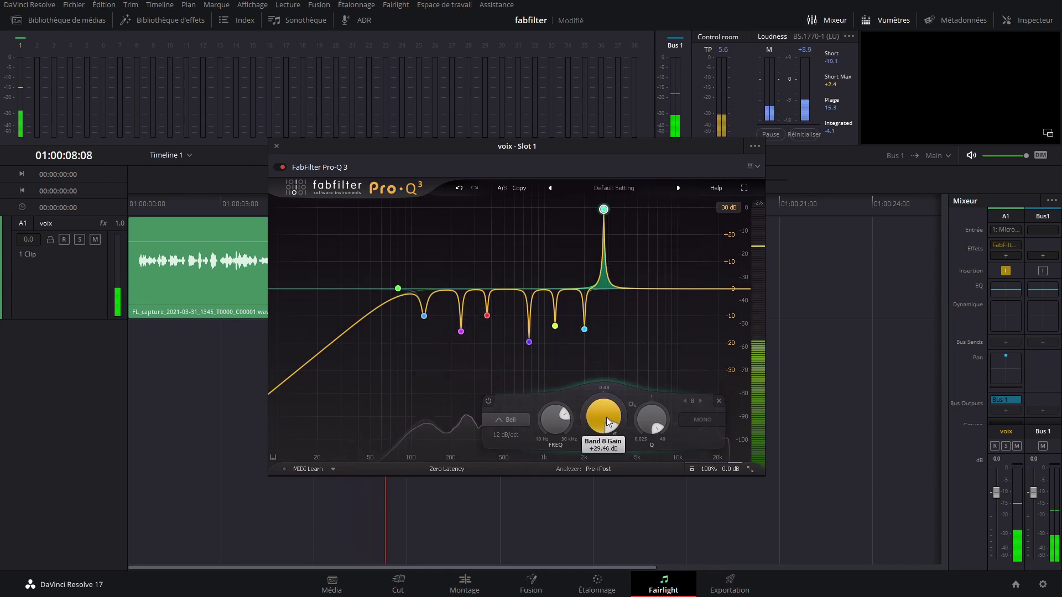
scroll(606, 417, "down", 10)
scroll(606, 418, "down", 4)
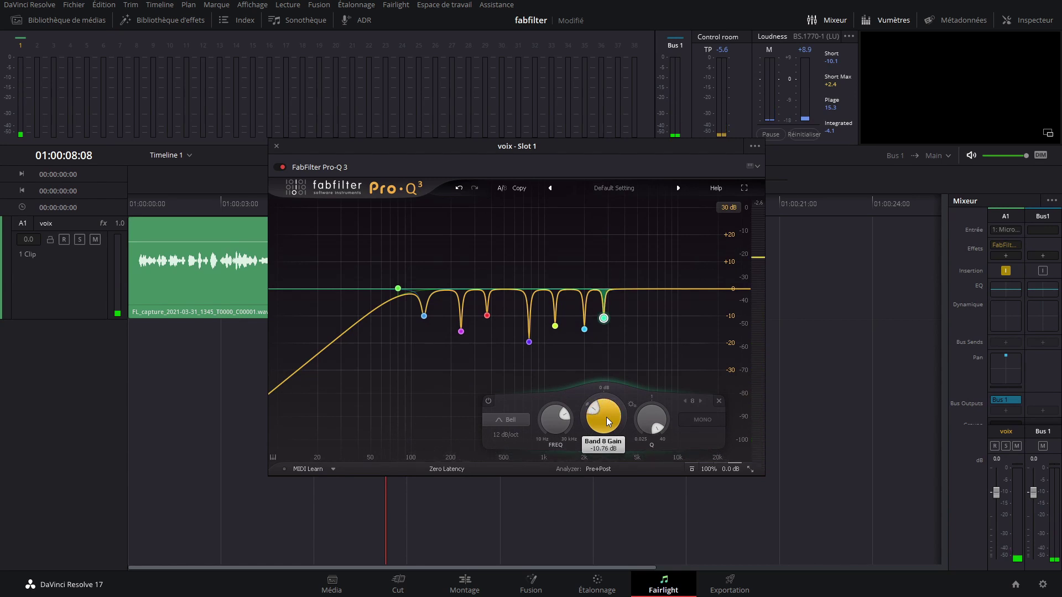
Replay the voice, add a Bell band at about 4.4 kHz with Q 40, boost it to +30 dB, then cut it to about -14.2 dB.
left_click(147, 204)
key("space")
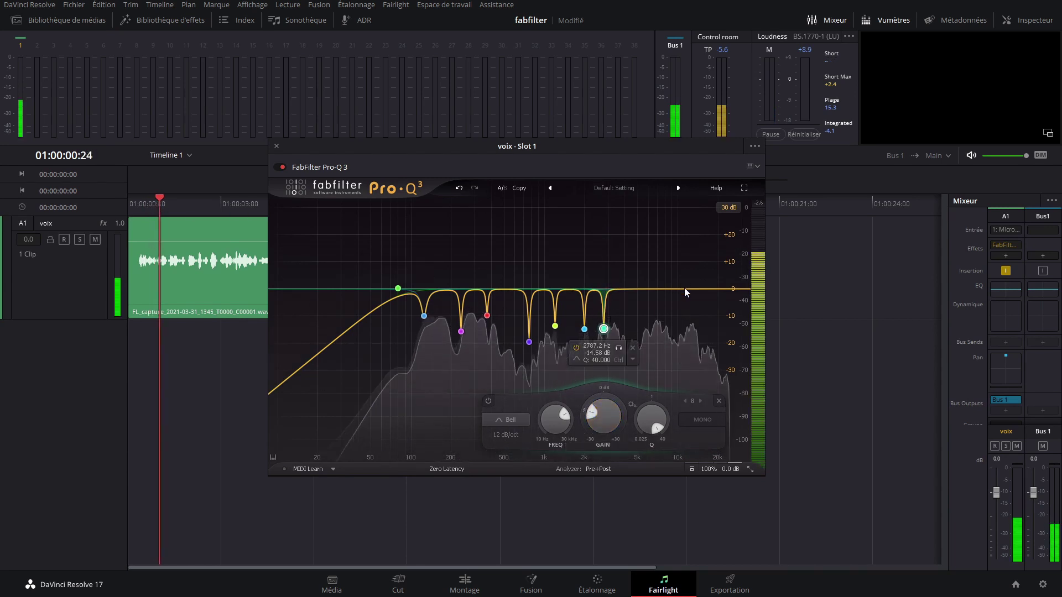
left_click_drag(641, 289, 629, 185)
scroll(667, 402, "up", 15)
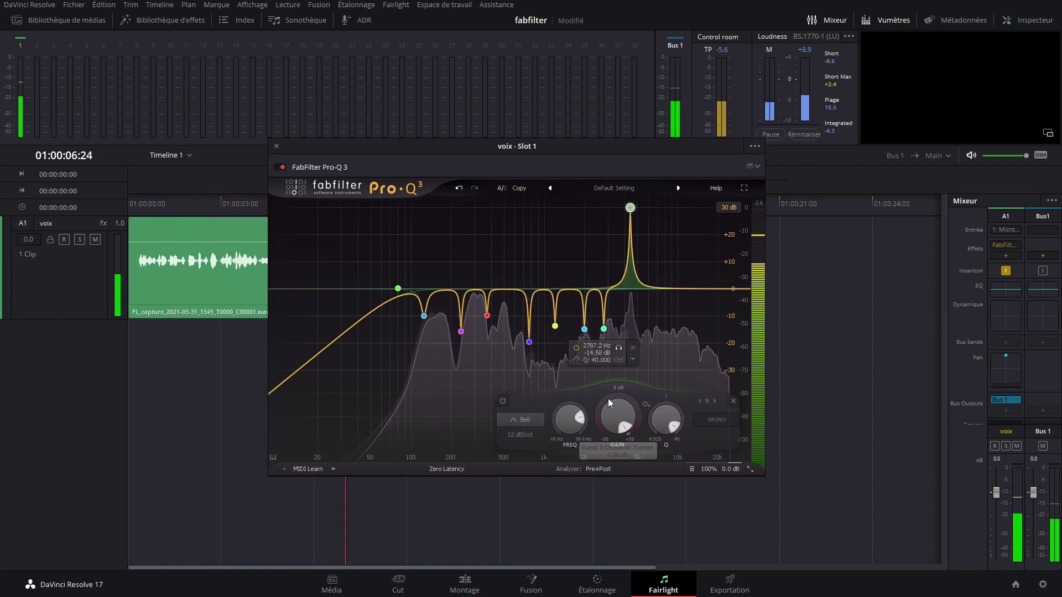
scroll(619, 412, "down", 15)
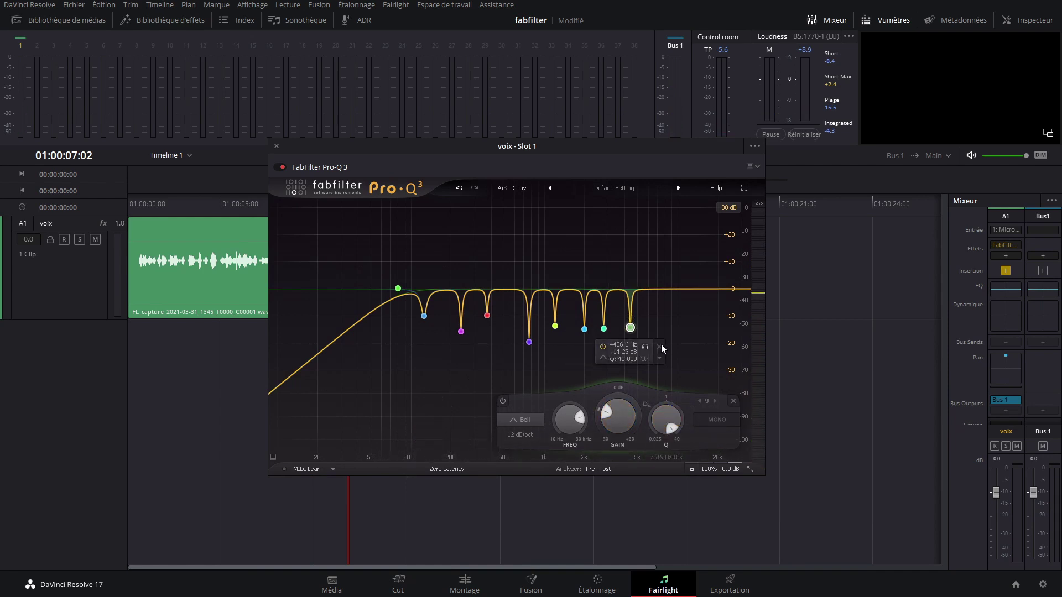
Replay the voice, add a narrow band at about 6.8 kHz with Q 40, and cut it to about -17.5 dB.
key("space")
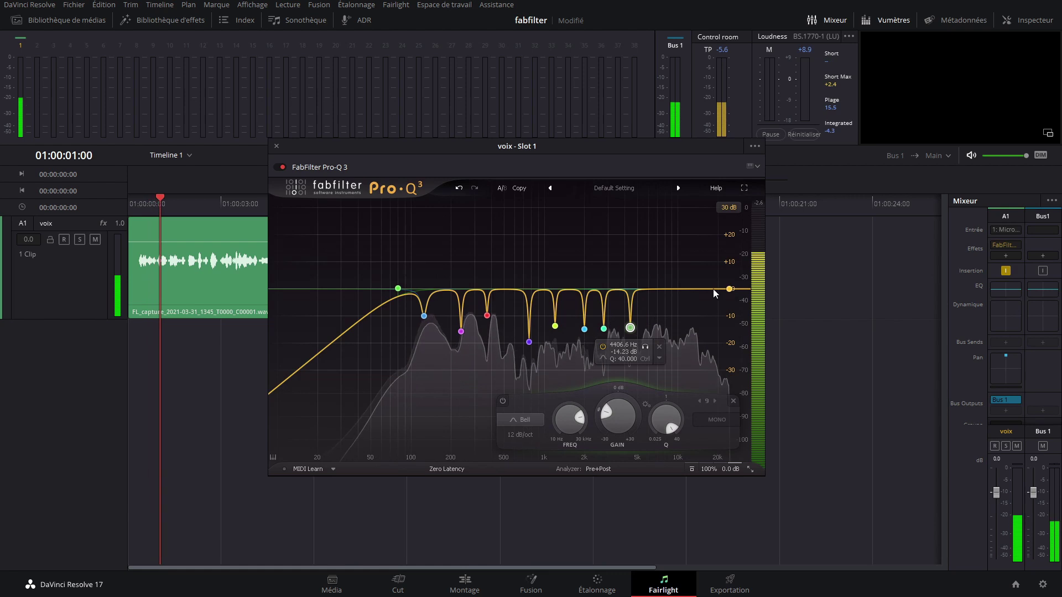
left_click_drag(674, 289, 655, 188)
scroll(666, 418, "up", 10)
scroll(621, 408, "down", 10)
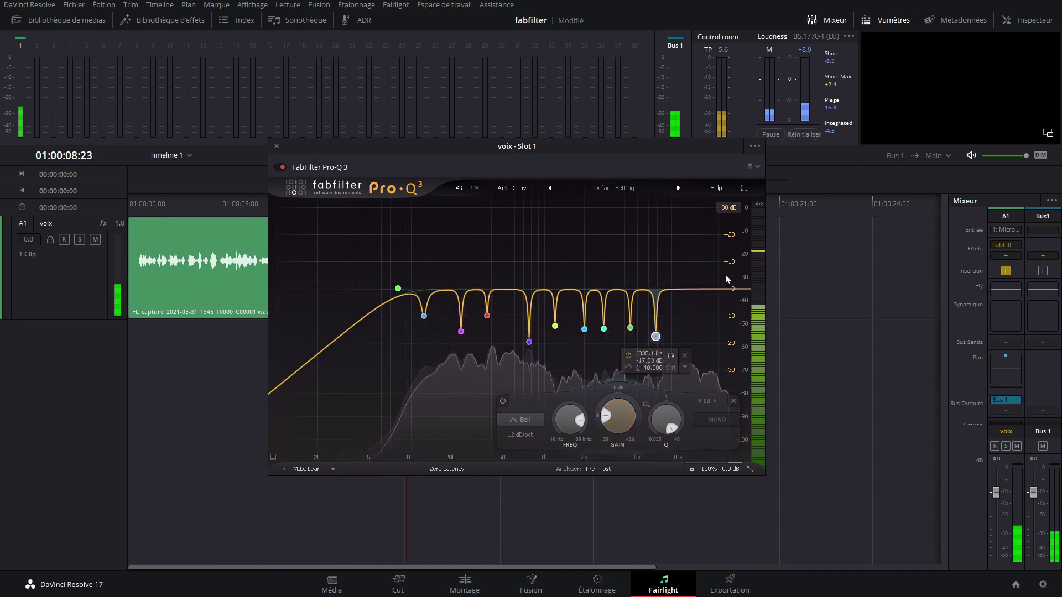
Add a band at about 13 kHz with about +12 dB gain and change its shape to Bell.
left_click(694, 288)
left_click_drag(694, 289, 693, 272)
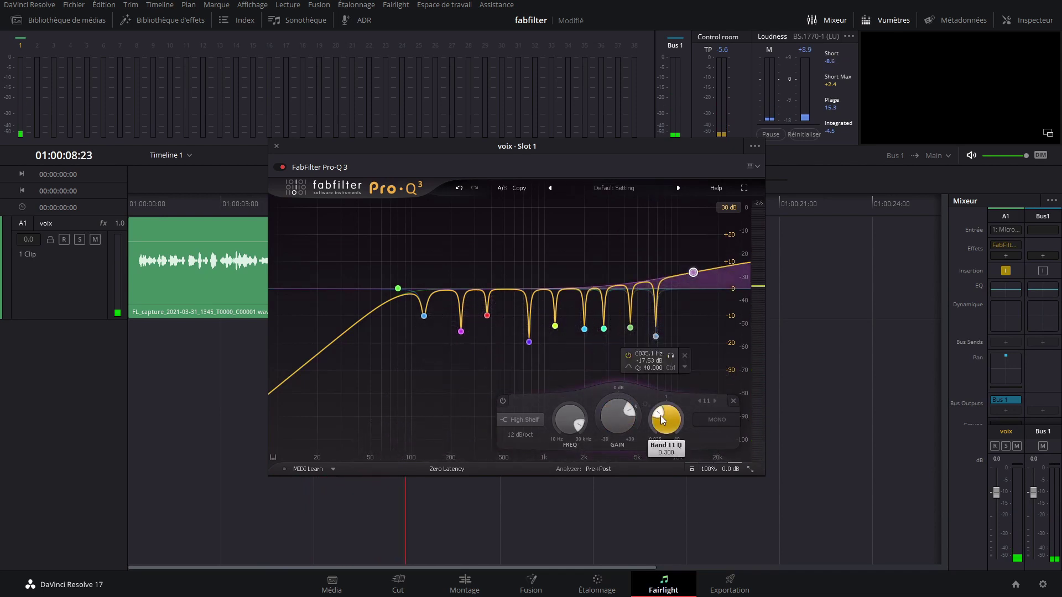
mouse_move(690, 265)
left_click(660, 254)
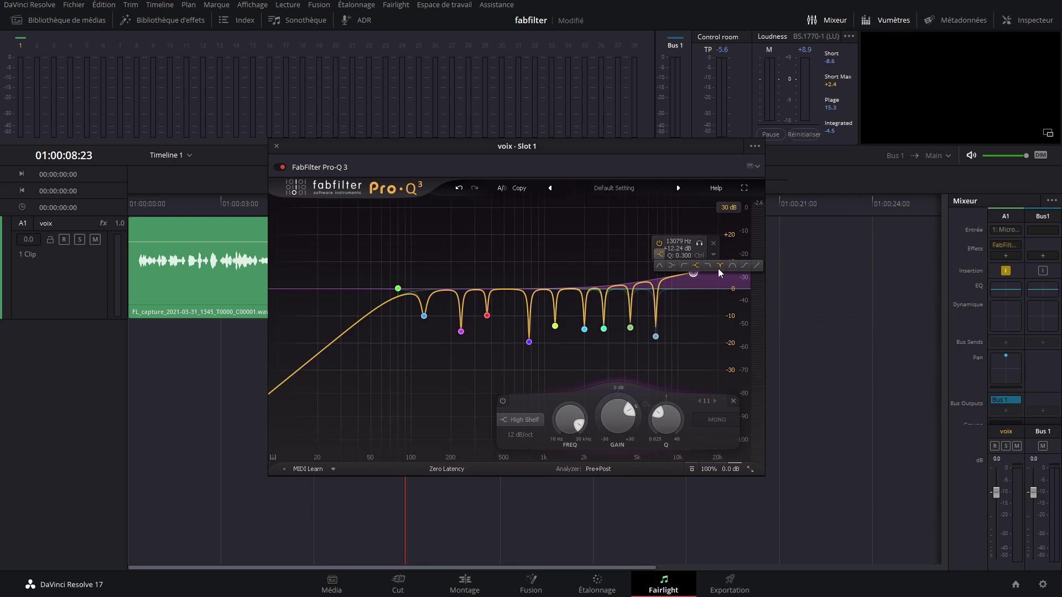
left_click(660, 265)
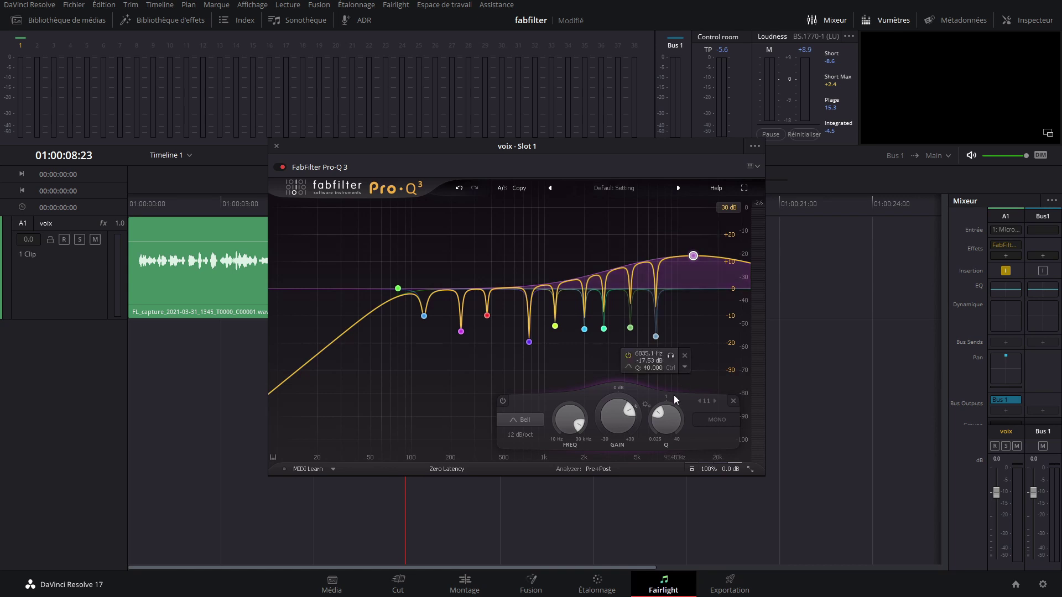
Narrow the 13 kHz band to a Q of about 19.5, boost it during playback, then cut it to about -17 dB.
scroll(661, 415, "up", 15)
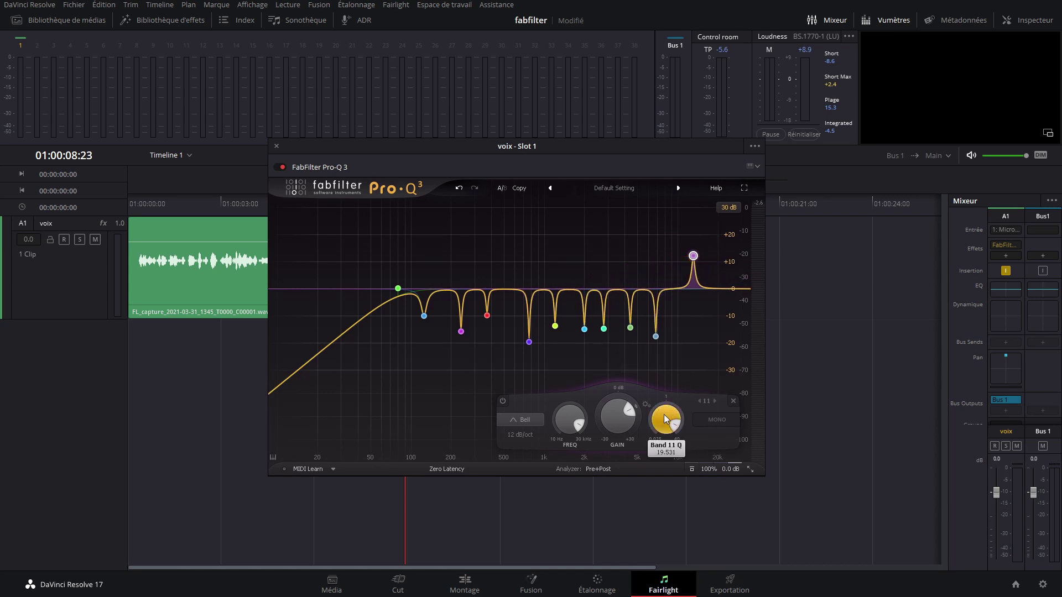
key("Home")
key("space")
left_click_drag(693, 256, 690, 174)
scroll(623, 403, "down", 15)
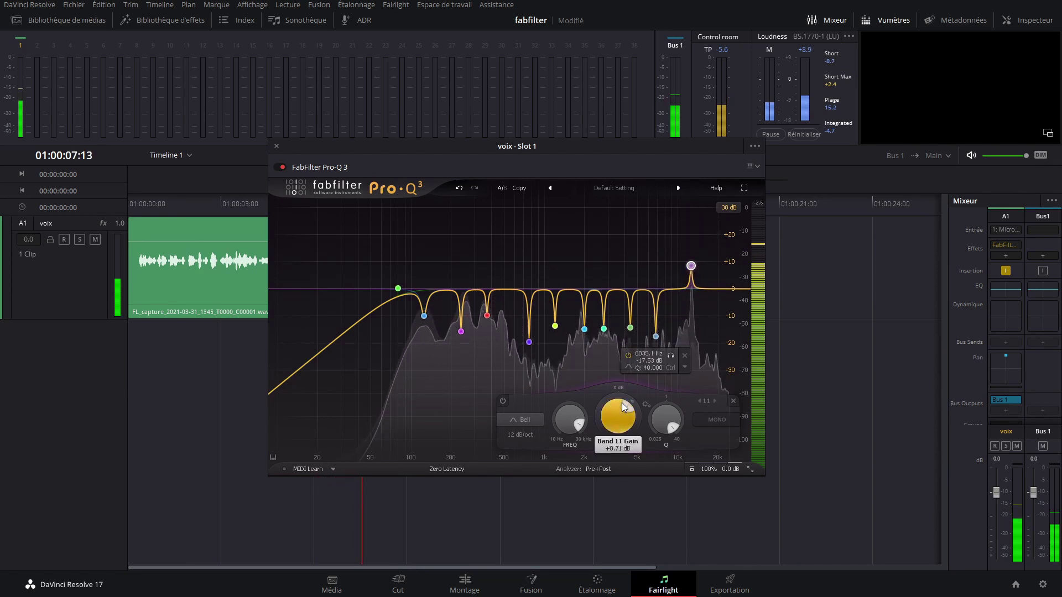
scroll(621, 404, "down", 1)
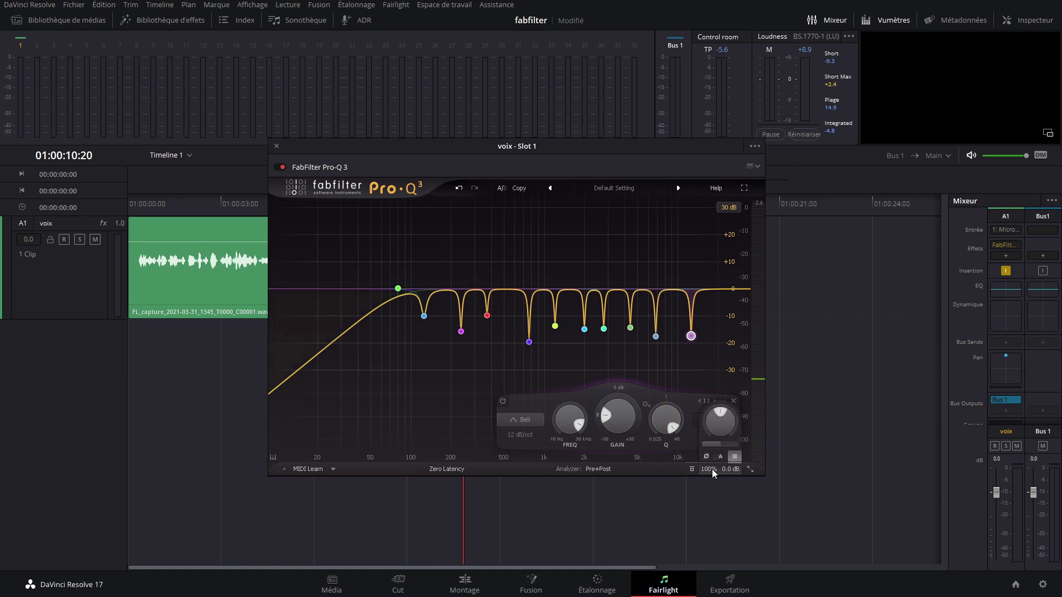
Move the Pro-Q 3 window aside, replay the equalized voice from the start, and close the plug-in window.
left_click_drag(556, 147, 504, 120)
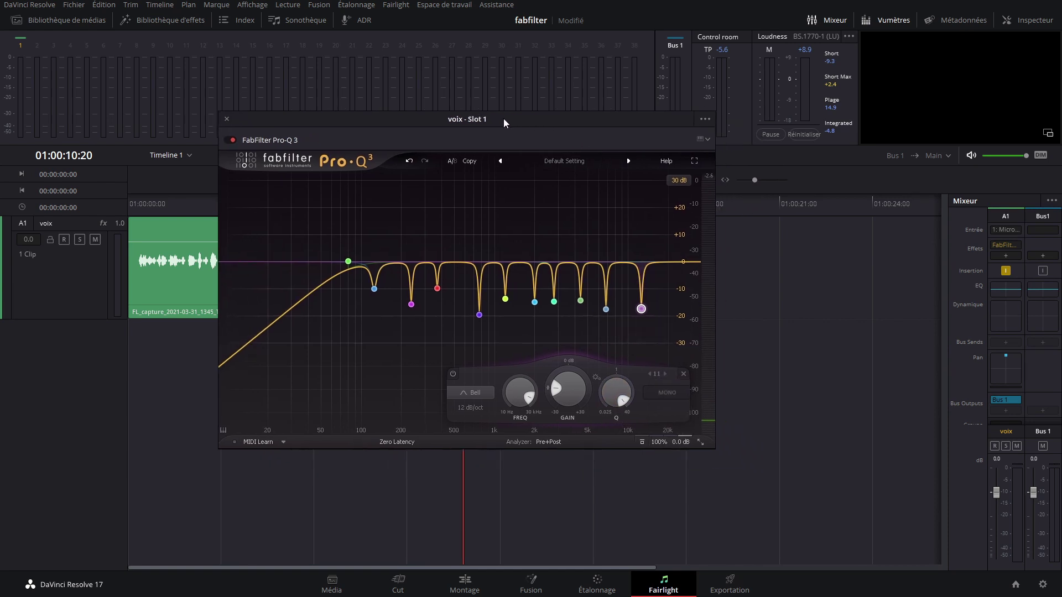
left_click(130, 202)
key("space")
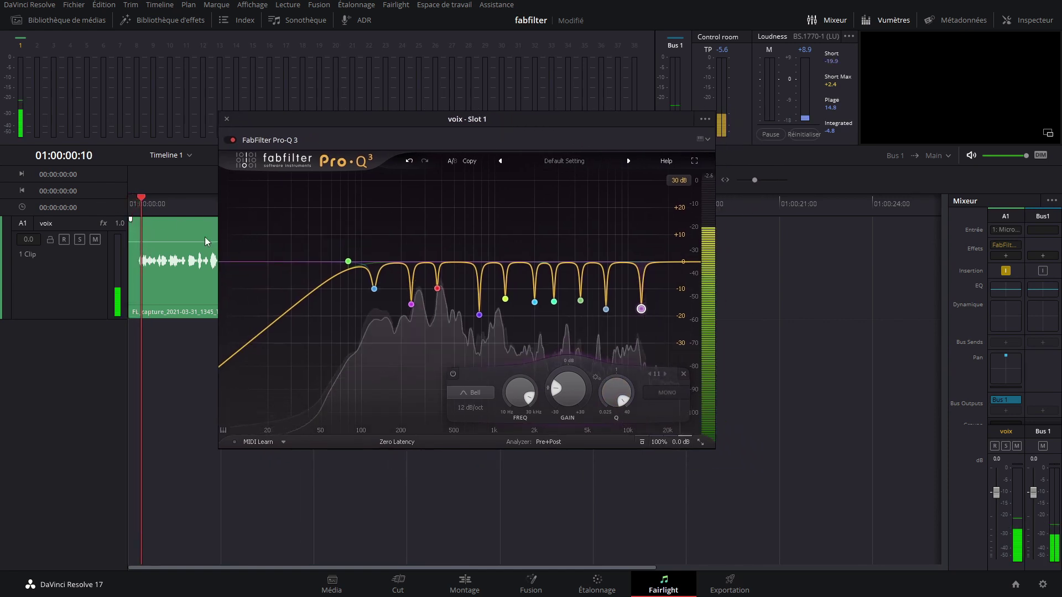
key("space")
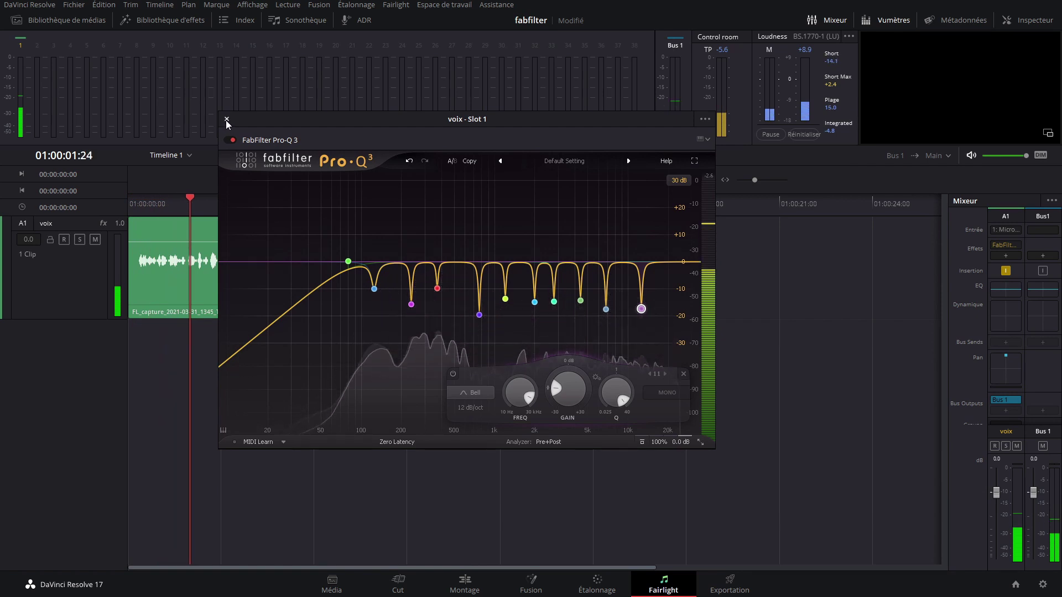
left_click(226, 119)
Insert the FabFilter Pro-C 2 (Mono) VST dynamics effect on the voix track.
left_click(62, 294)
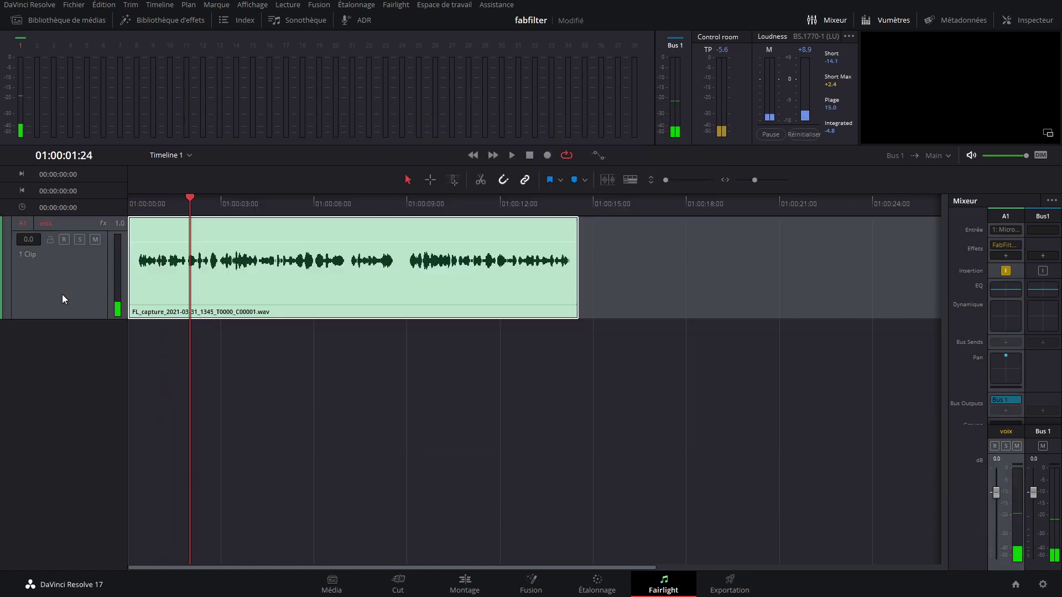
left_click(1004, 256)
mouse_move(1002, 279)
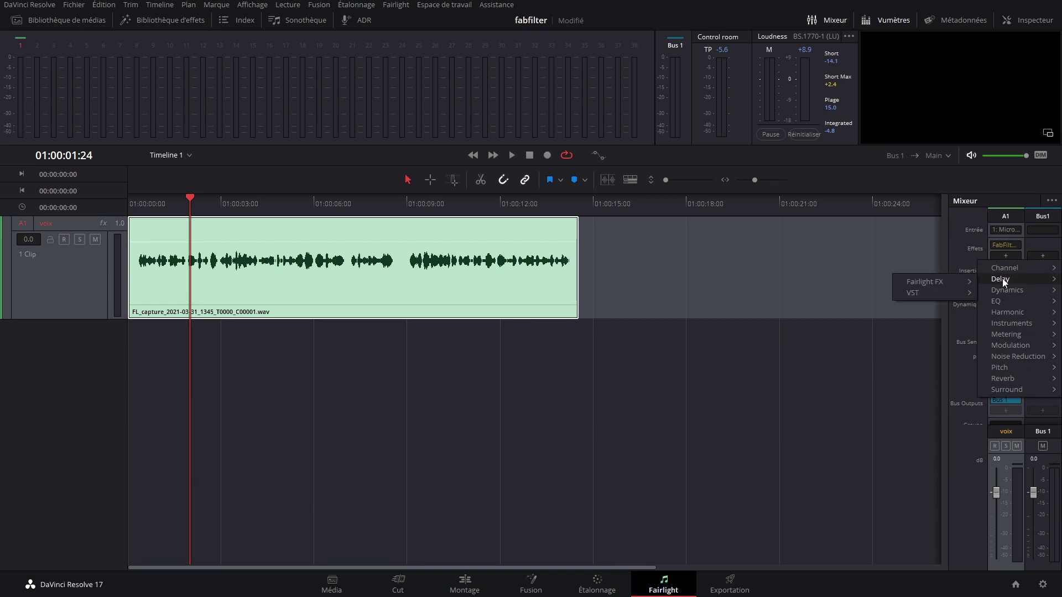
mouse_move(925, 309)
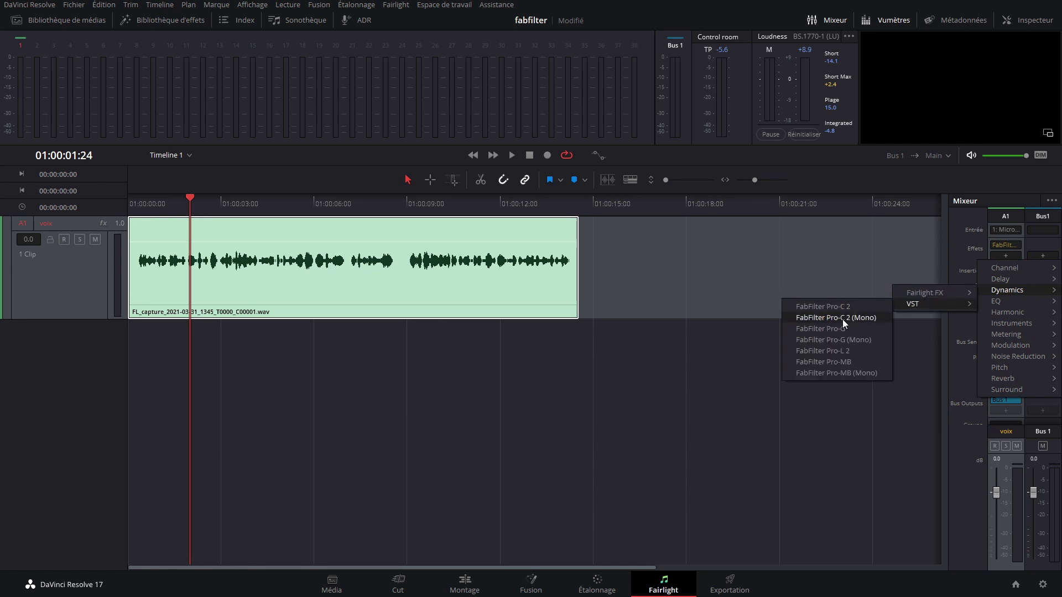
left_click(843, 320)
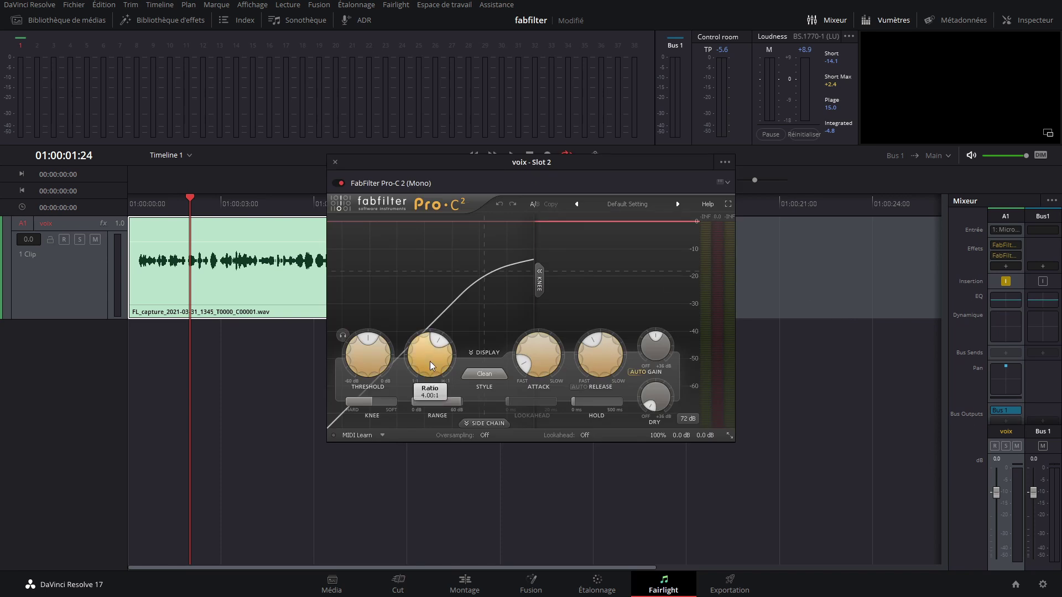
While the voice plays, set the compressor's threshold to -19.72 dB and its ratio to 3.06:1.
key("space")
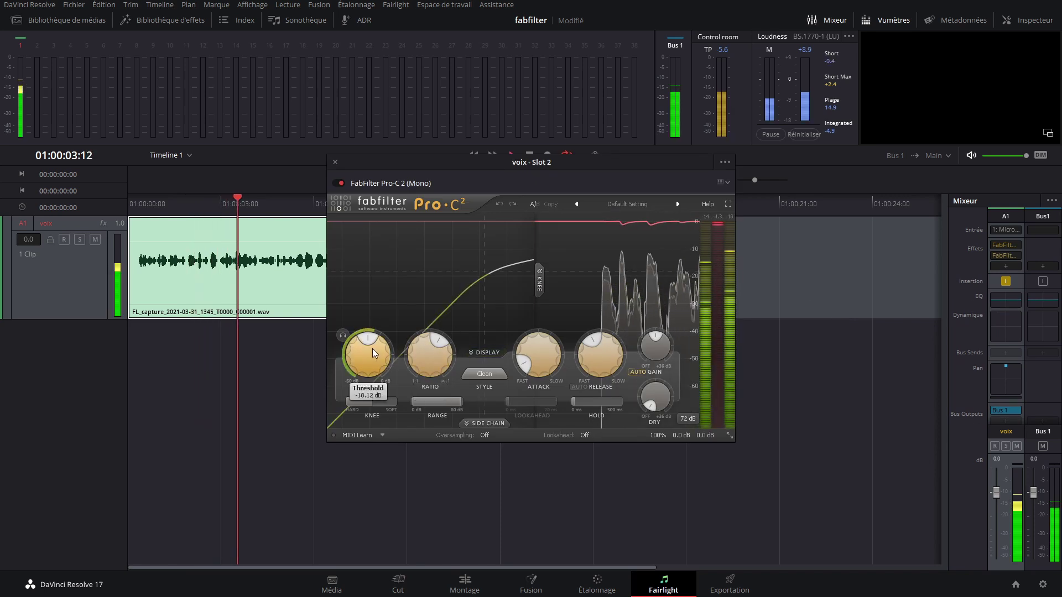
left_click_drag(373, 348, 428, 352)
scroll(428, 353, "down", 3)
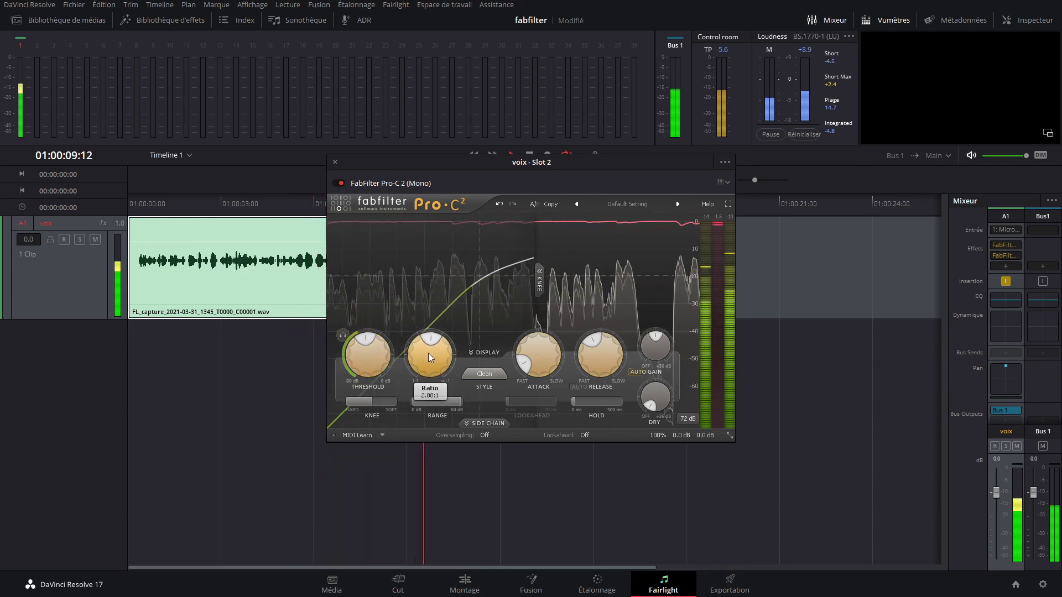
scroll(428, 352, "up", 2)
scroll(428, 352, "down", 1)
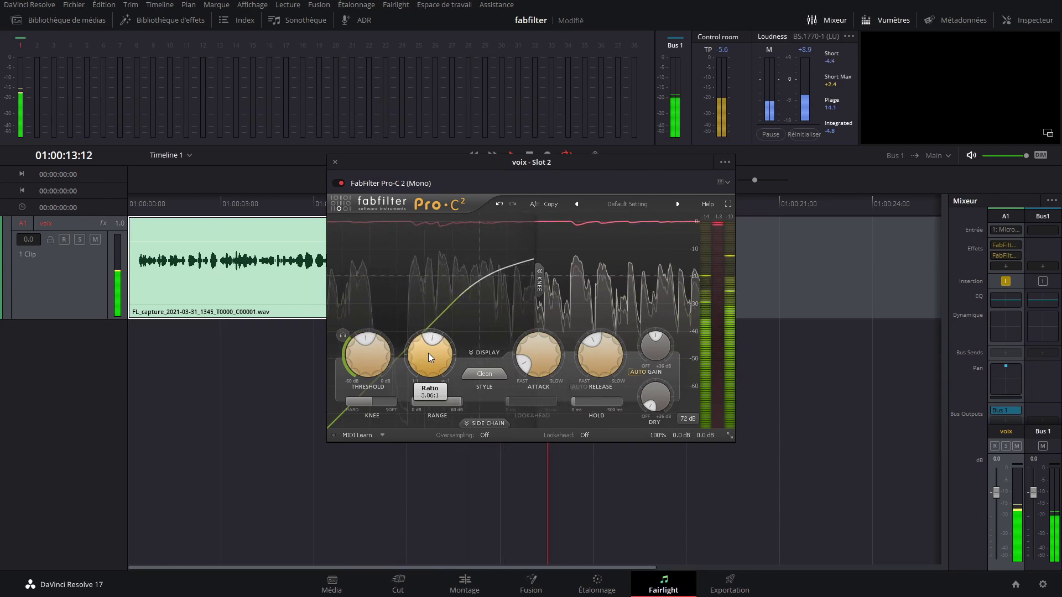
key("space")
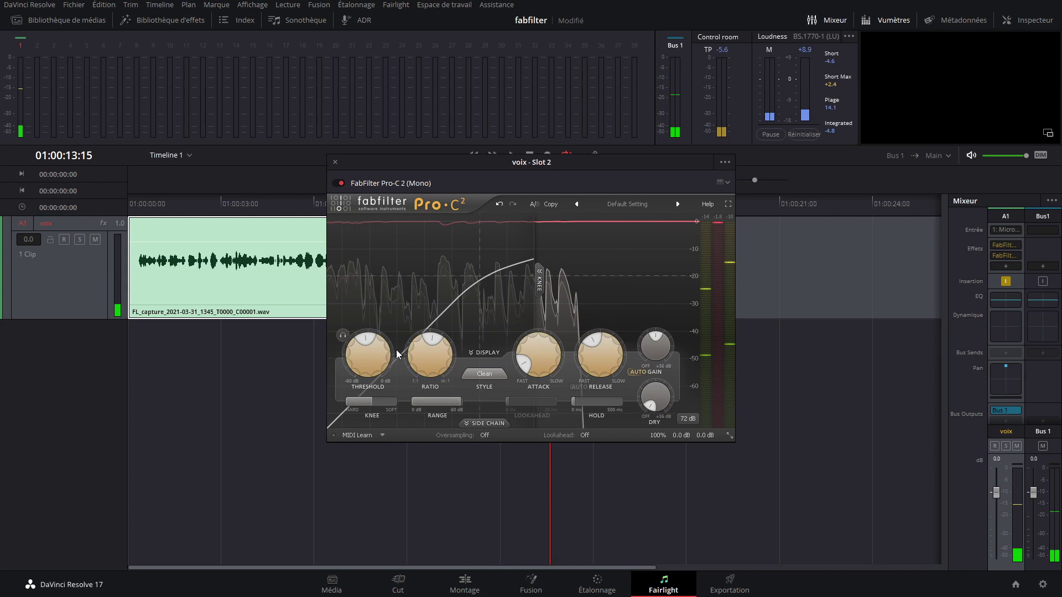
Replay the voice and lower the compressor's threshold to -60 dB to hear extreme compression.
left_click(151, 204)
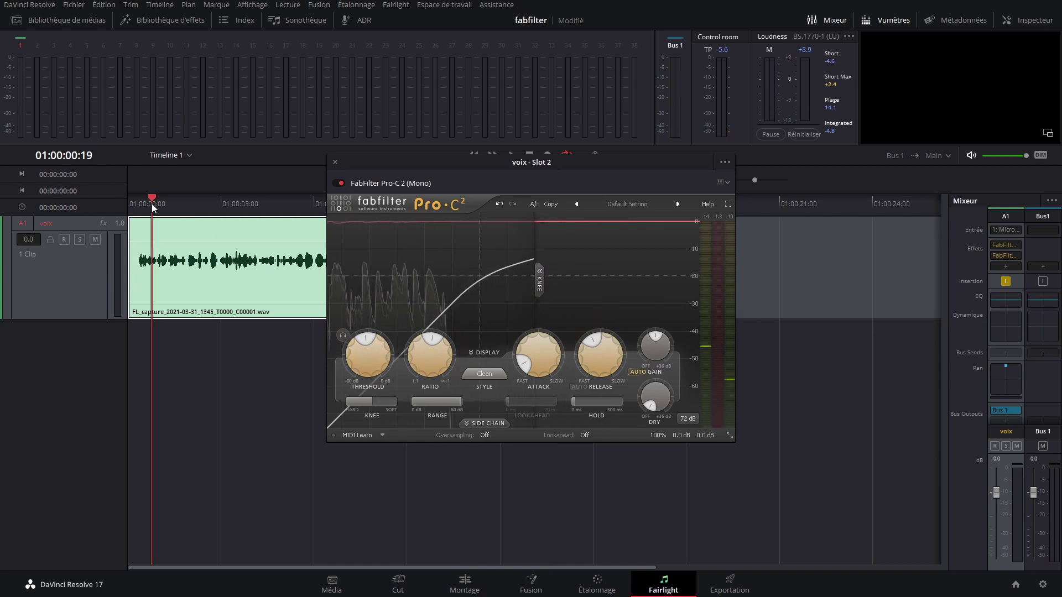
mouse_move(370, 348)
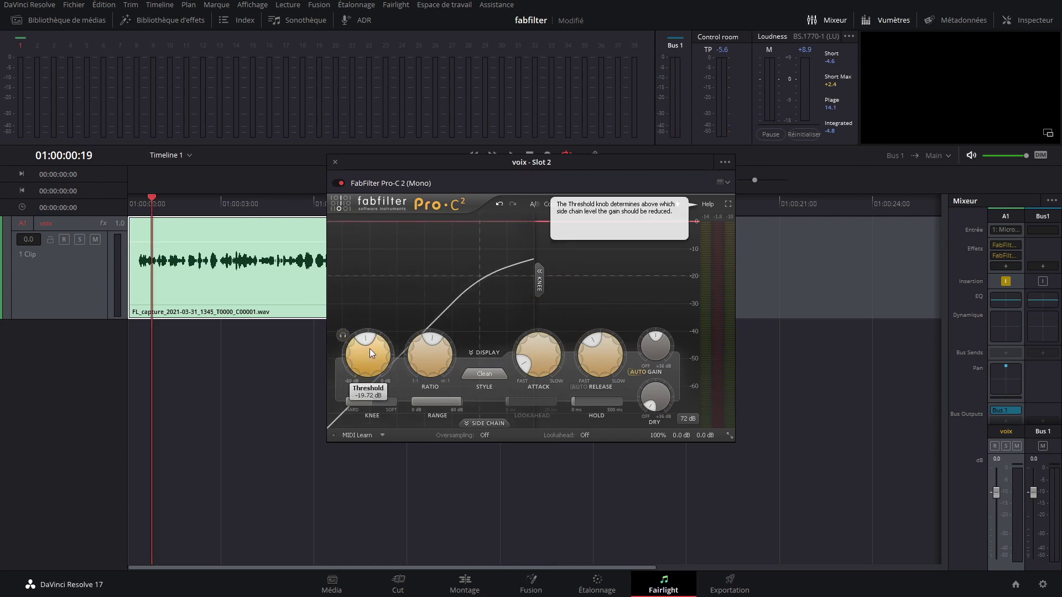
key("space")
scroll(370, 349, "down", 10)
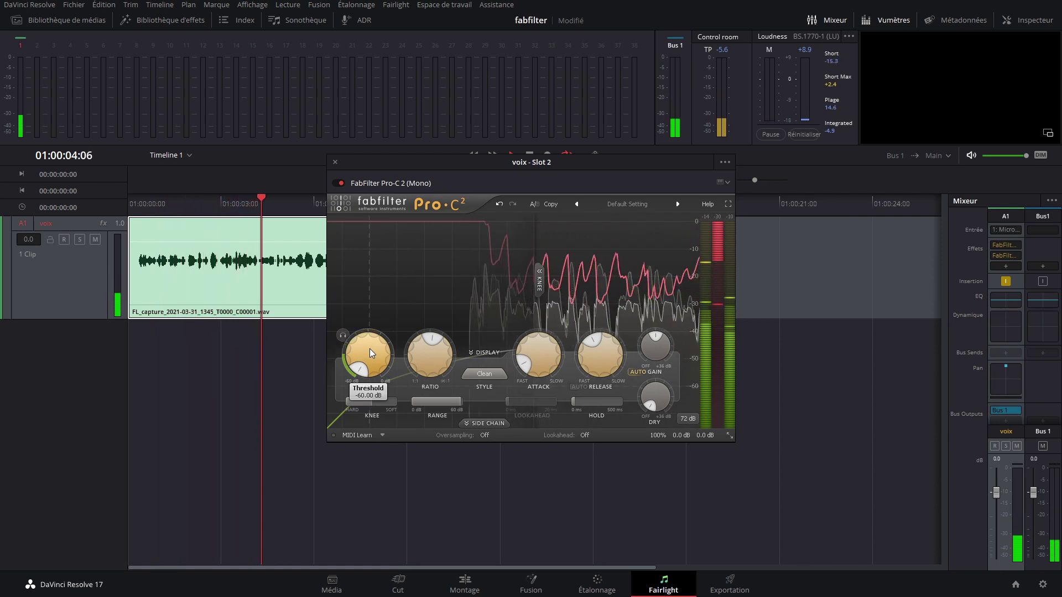
key("space")
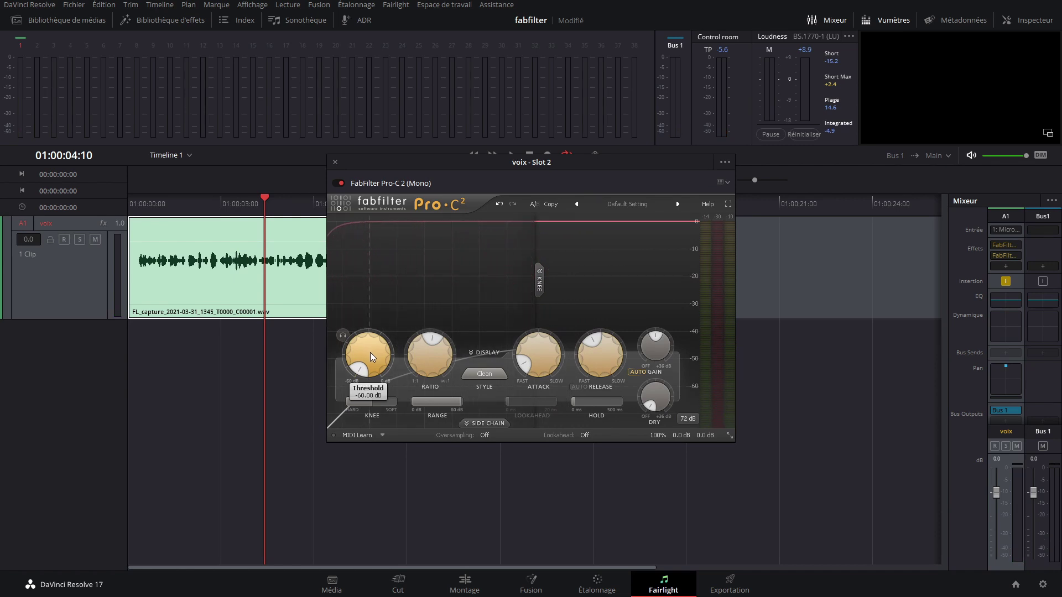
Resume playback, raise the compressor's threshold to about -18 dB, and lower the ratio to 2.88:1.
key("space")
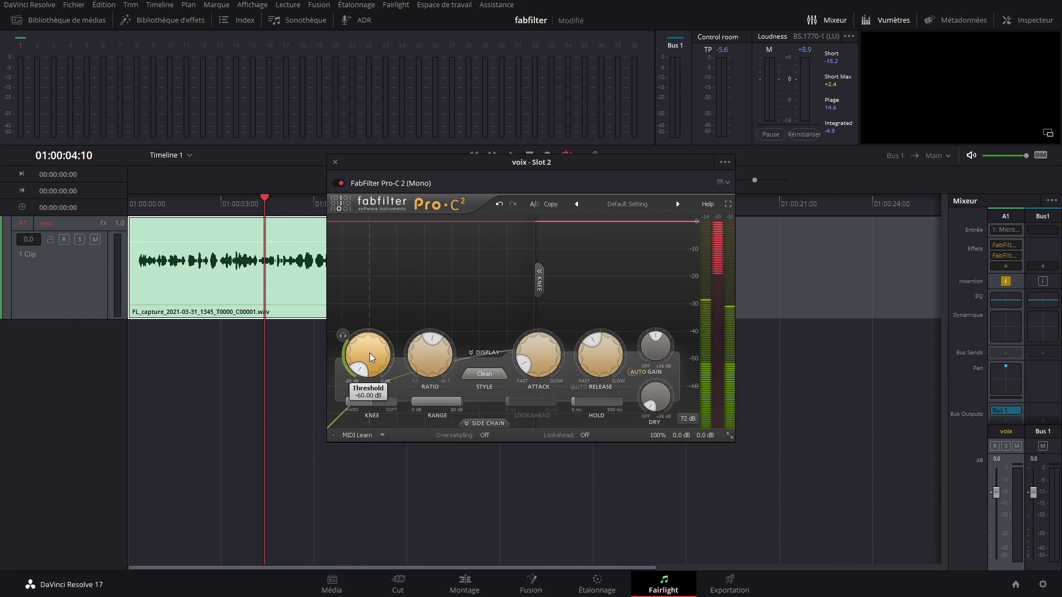
scroll(370, 353, "up", 10)
scroll(370, 353, "up", 3)
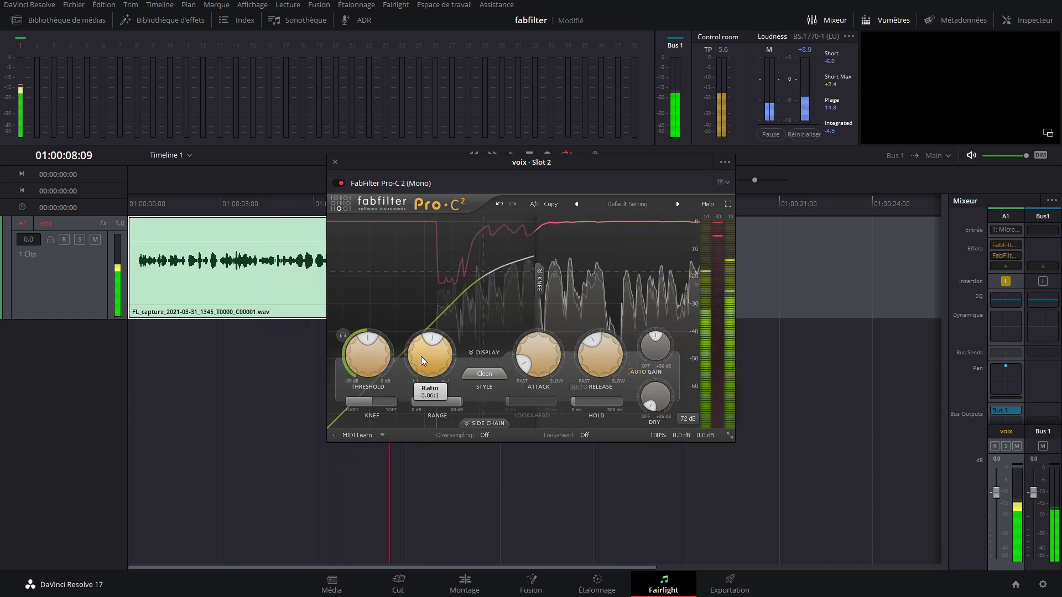
mouse_move(422, 355)
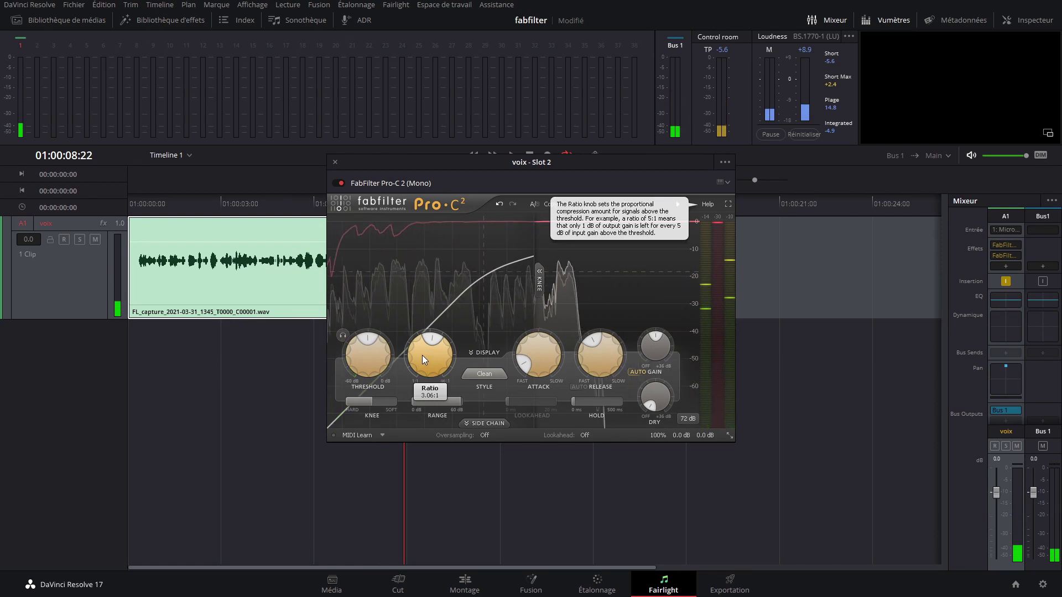
scroll(423, 355, "down", 2)
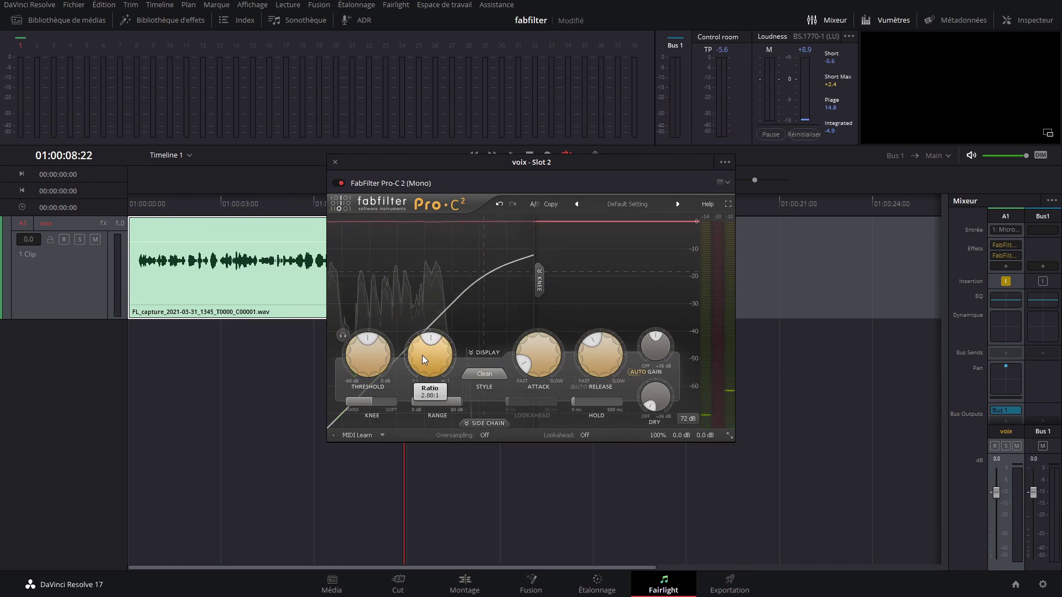
Replay the voice from near its start and set the compressor's threshold to -19.86 dB.
left_click(155, 212)
key("space")
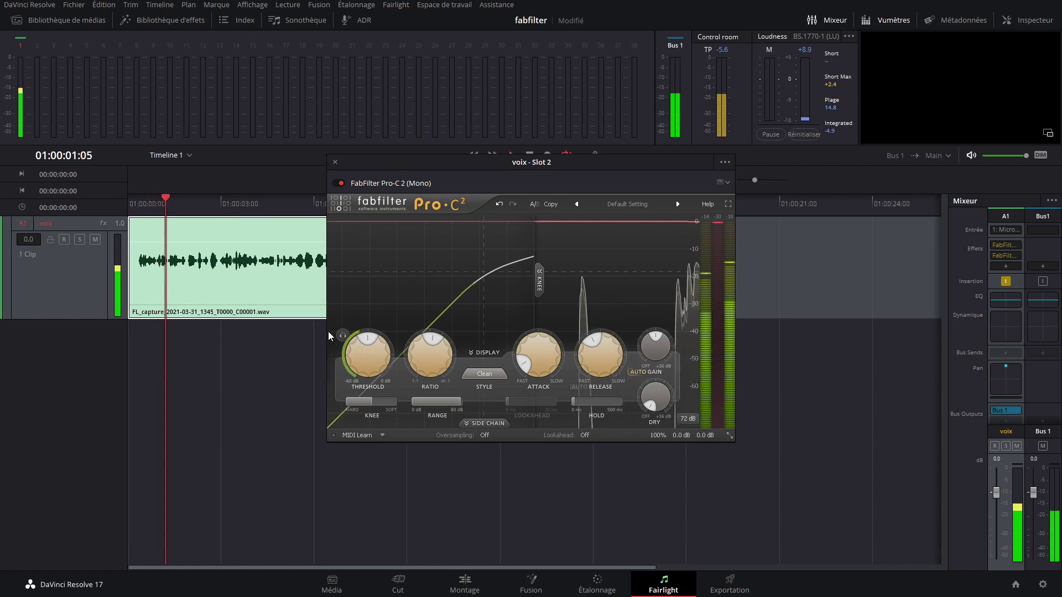
scroll(372, 354, "down", 2)
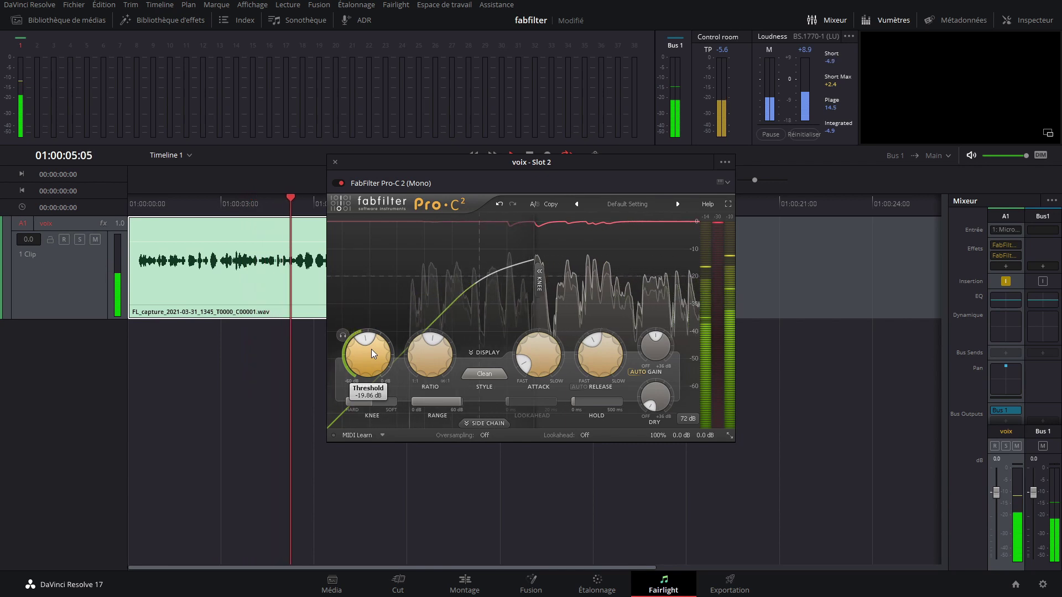
Replay the voice from near its start and raise the compressor's wet gain.
key("space")
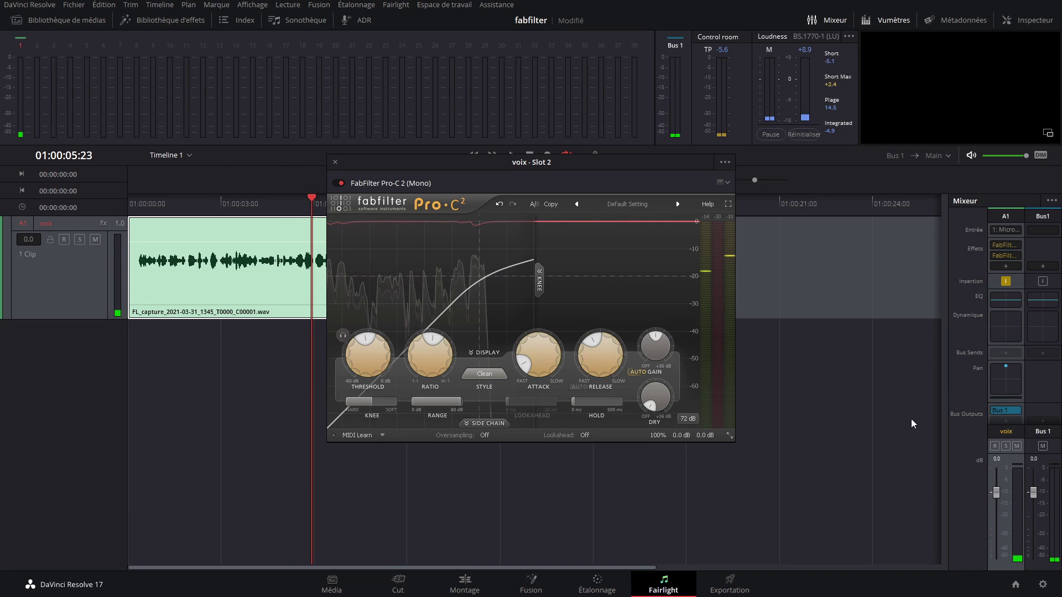
left_click(147, 213)
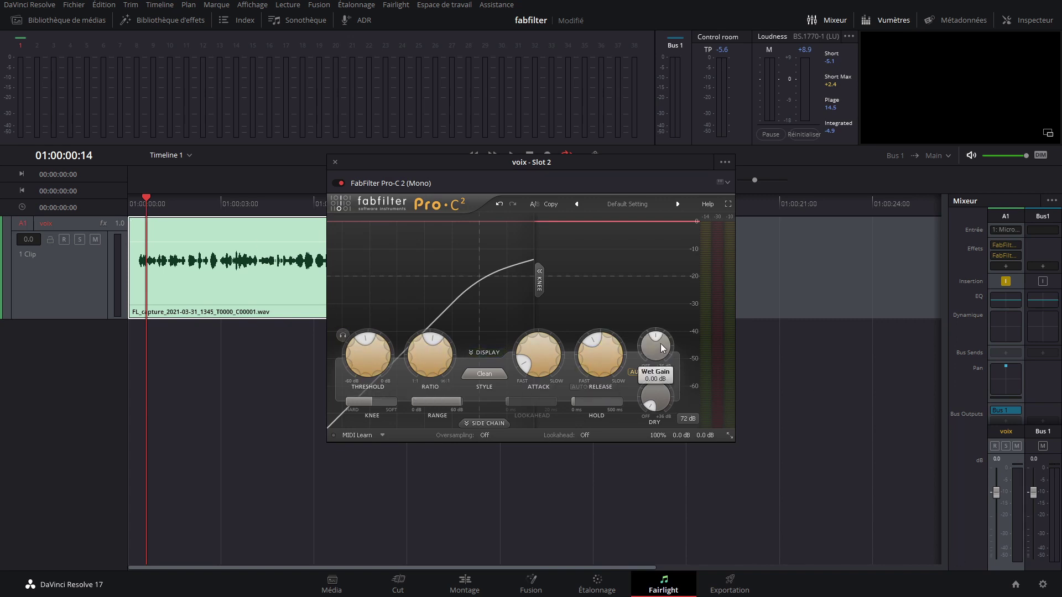
key("space")
scroll(658, 345, "down", 2)
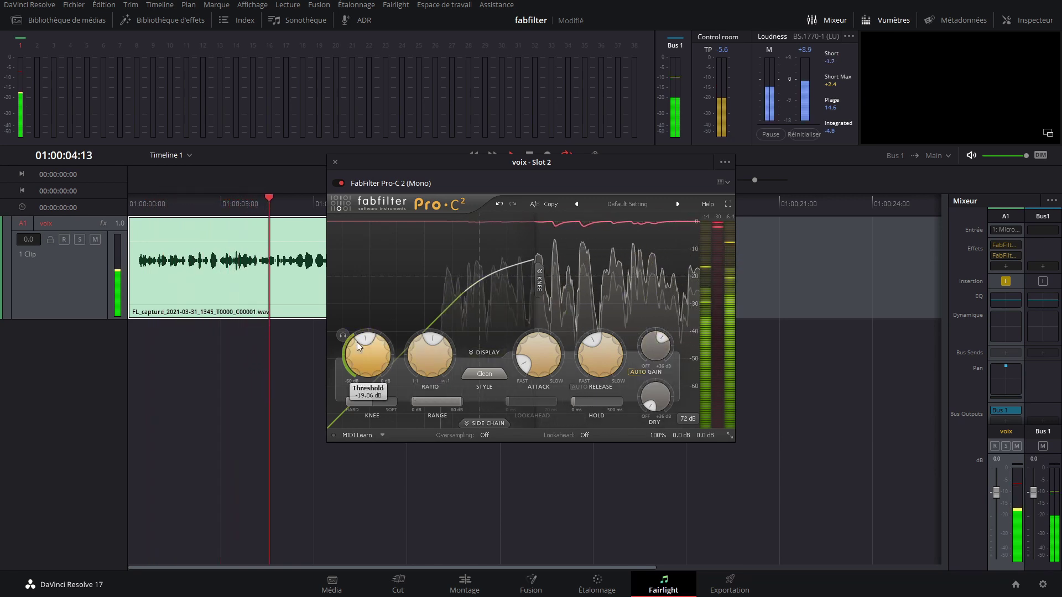
Lower the compressor's threshold slightly, close the Pro-C 2 window, and deselect the clip.
scroll(358, 345, "down", 3)
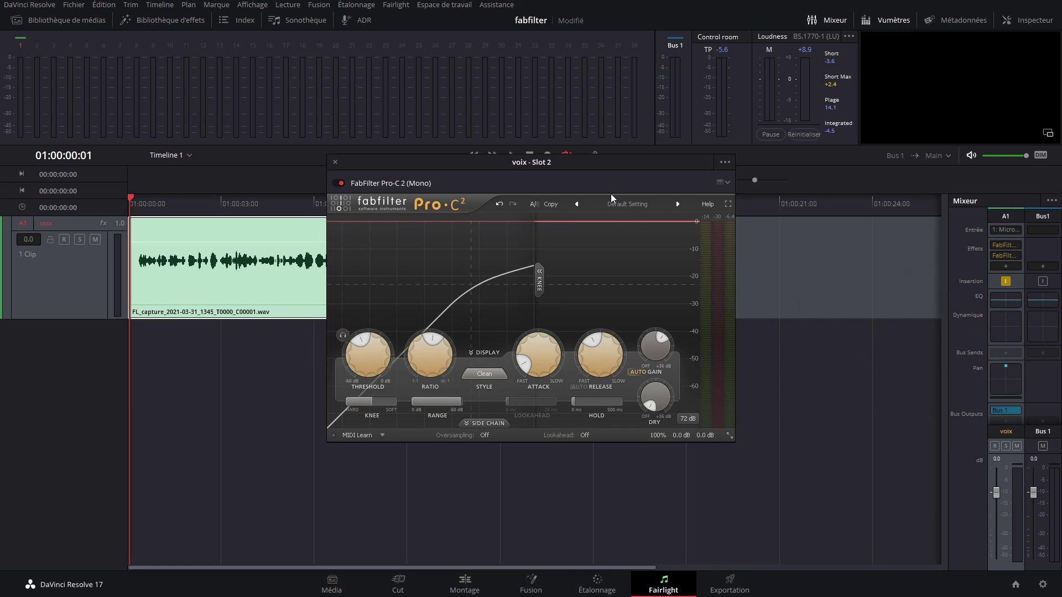
left_click(335, 162)
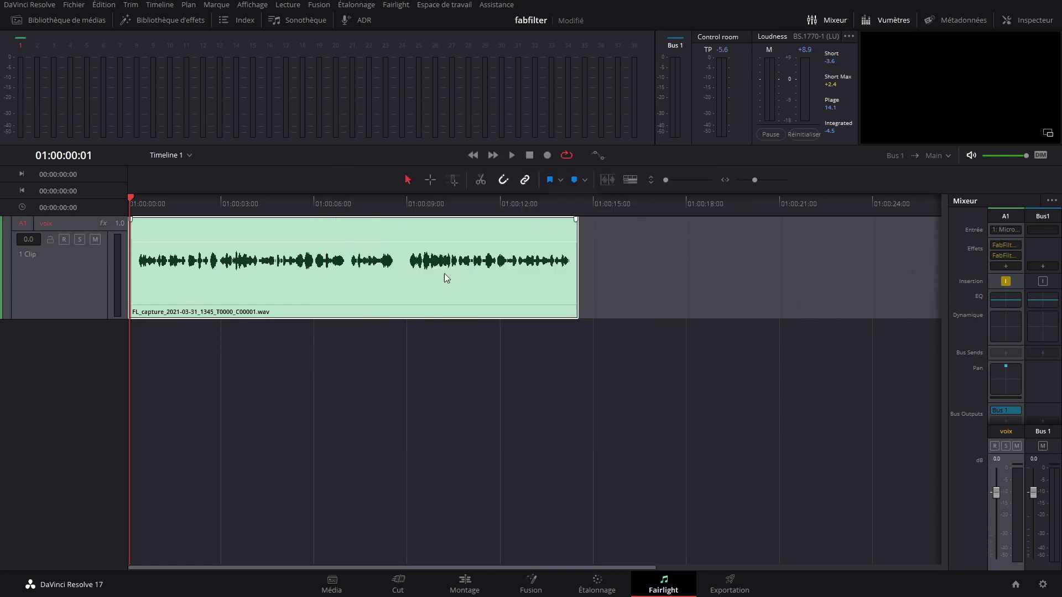
left_click(454, 357)
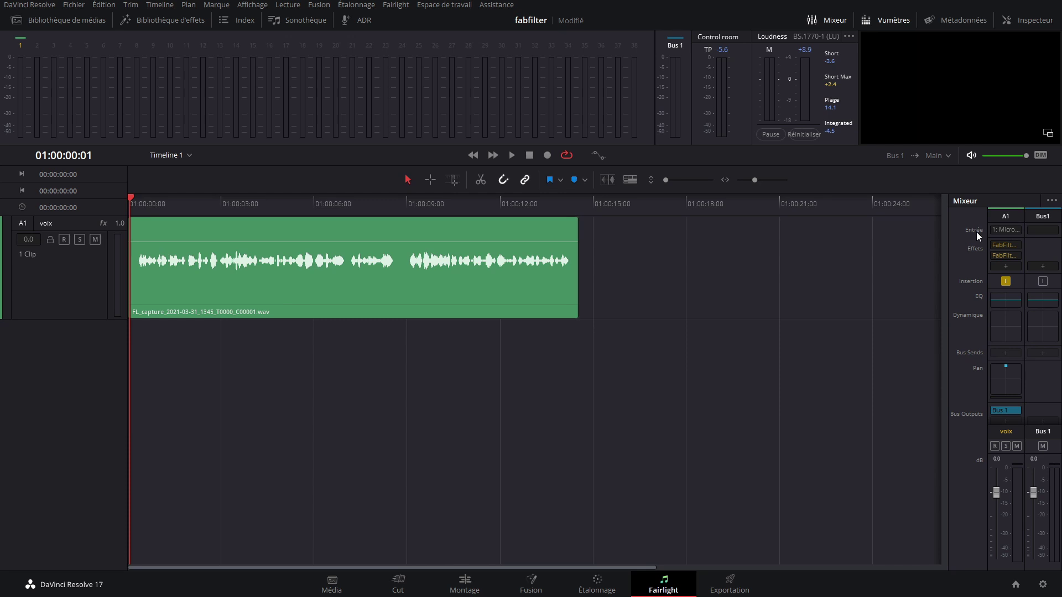
Add a second audio track below the voix track and rename it voix 2.
right_click(69, 363)
mouse_move(108, 369)
left_click(256, 372)
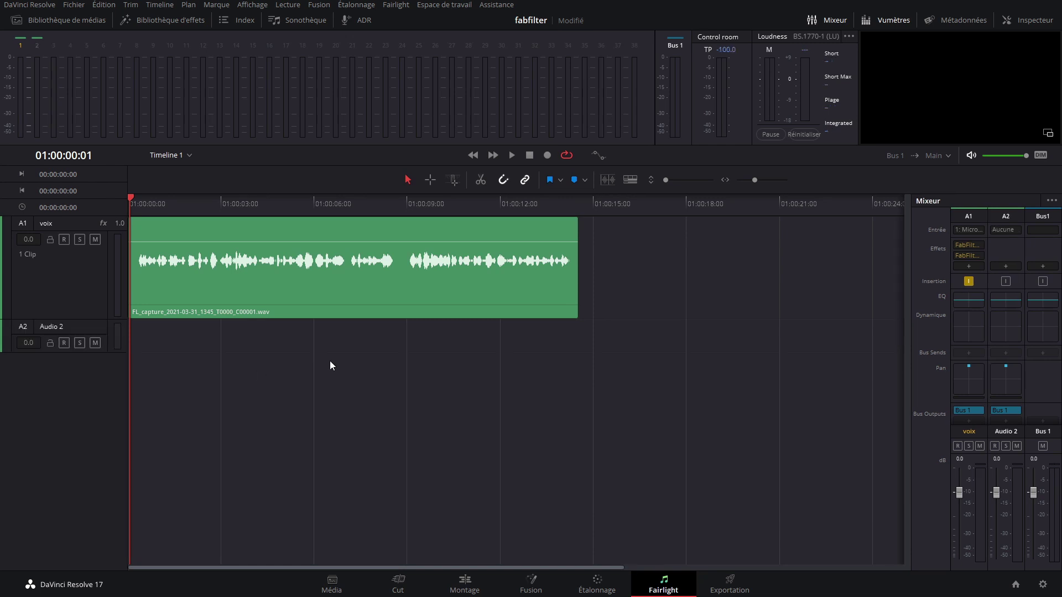
double_click(64, 328)
key("BackSpace")
key("BackSpace")
key("BackSpace")
key("BackSpace")
key("BackSpace")
key("BackSpace")
key("BackSpace")
type("voix 2")
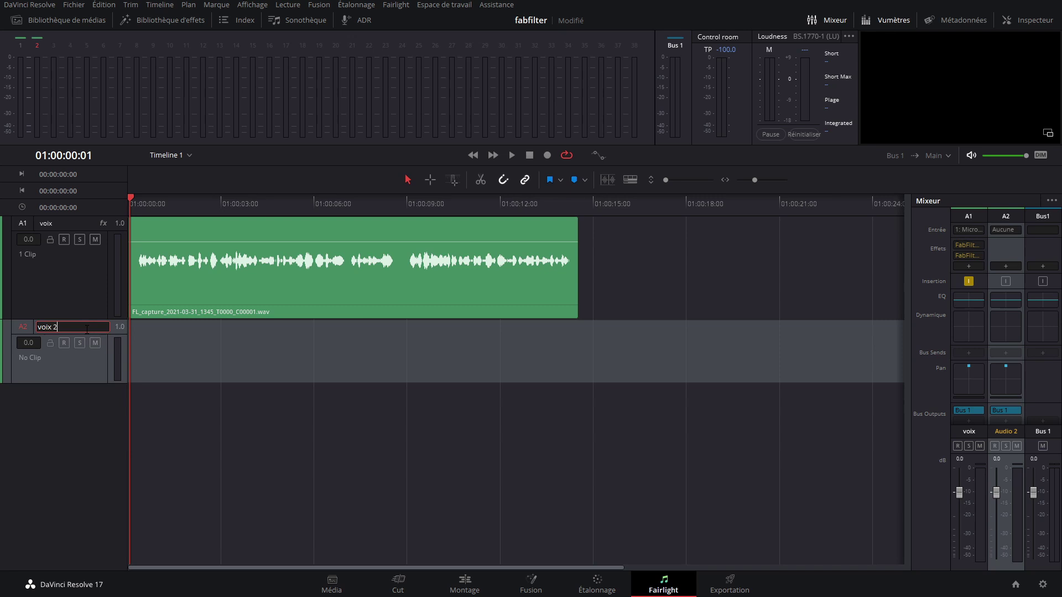
key("Return")
Split the voice clip at 01:00:07:02 and move its second part onto the voix 2 track.
left_click(410, 306)
left_click_drag(397, 207, 346, 210)
left_click(346, 198)
left_click(348, 198)
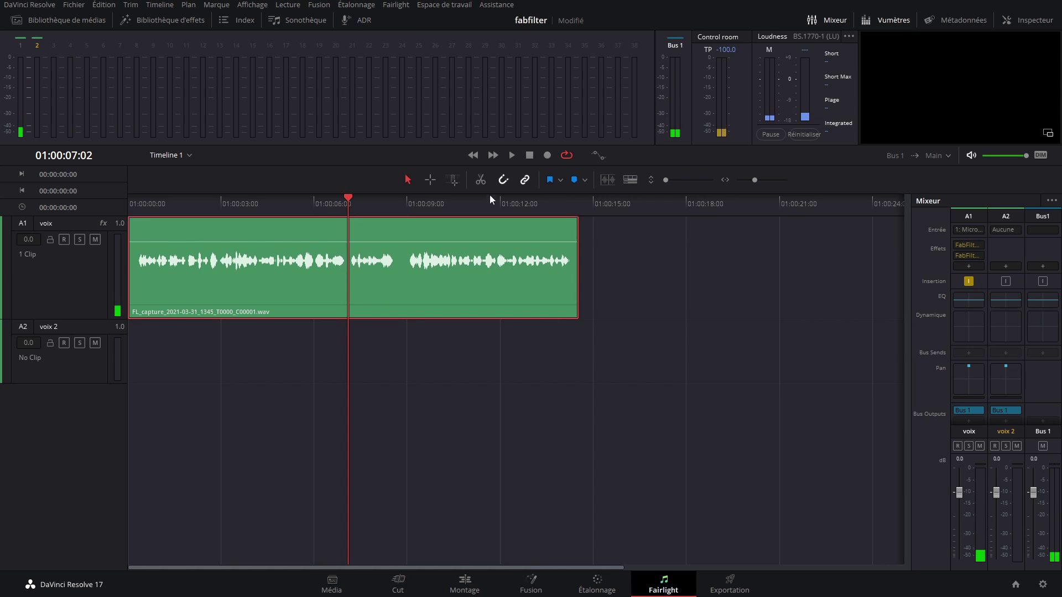
left_click(480, 180)
left_click_drag(419, 309, 415, 358)
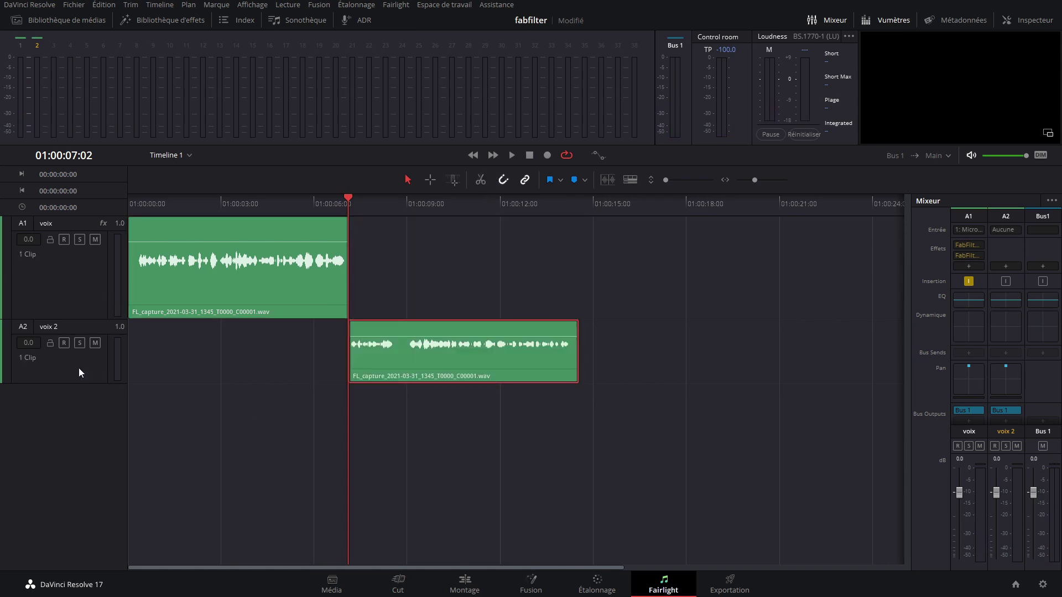
Make the voix 2 track slightly taller and deselect its clip.
left_click(83, 383)
left_click_drag(83, 384, 83, 389)
left_click(396, 253)
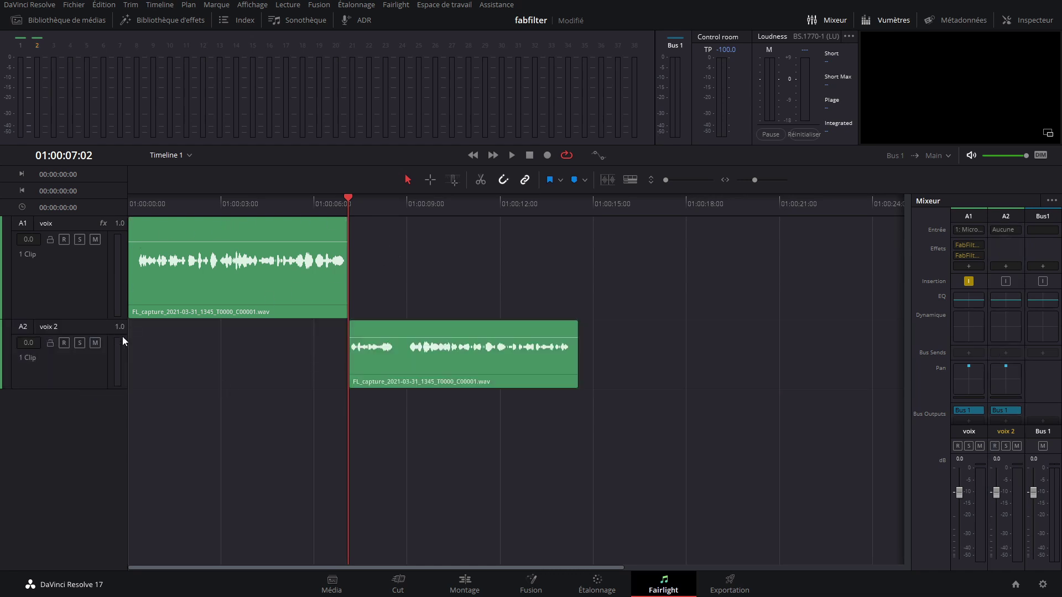
Play part of the voix clip and the voix 2 clip to compare processed and unprocessed sound.
left_click(263, 200)
key("space")
key("space")
left_click(346, 207)
key("space")
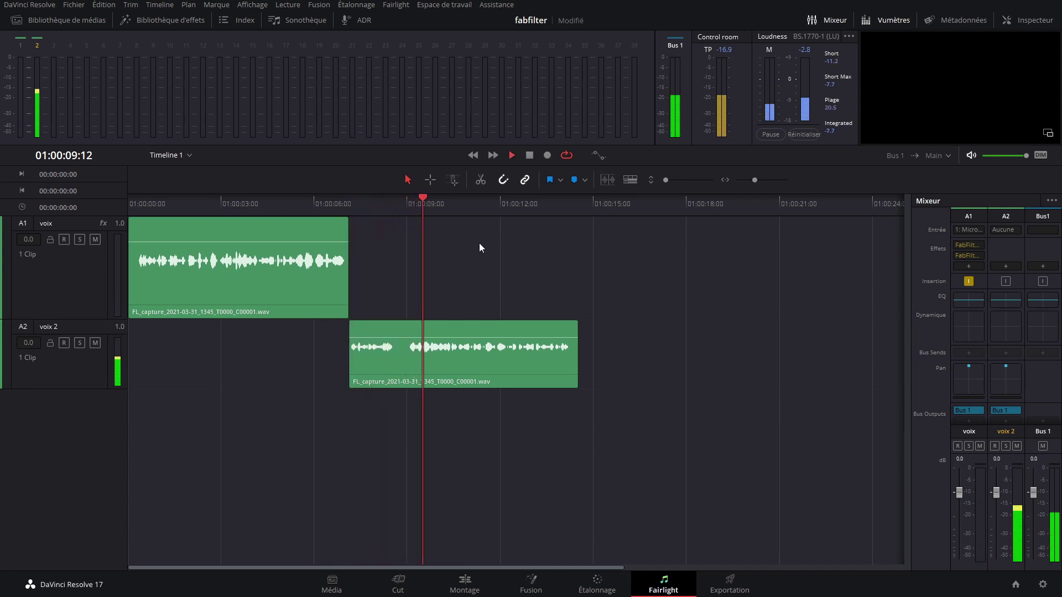
key("space")
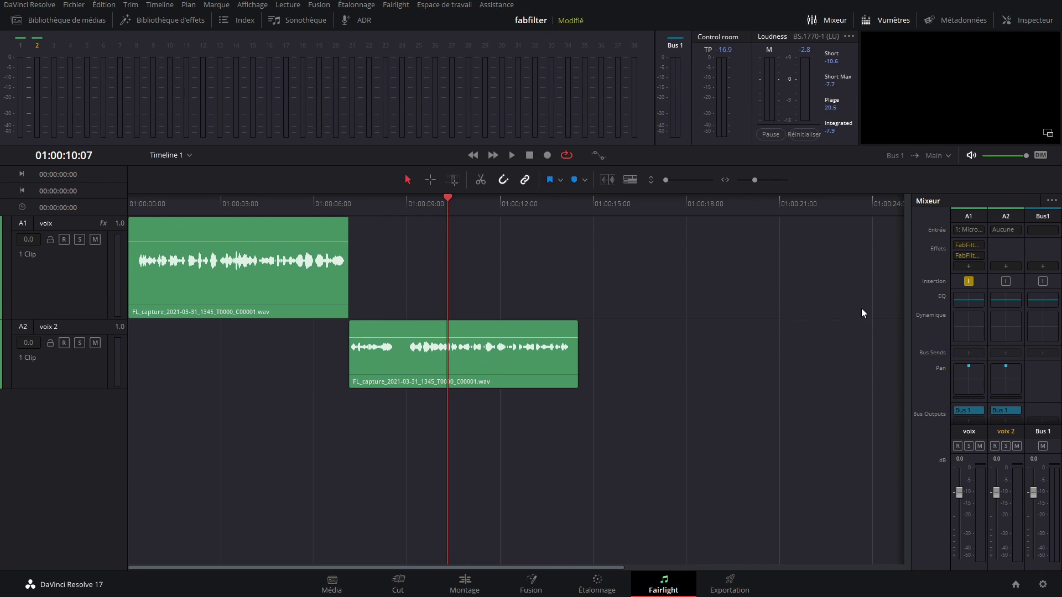
Create a second bus in the timeline and give it an orange colour.
left_click(394, 5)
left_click(408, 18)
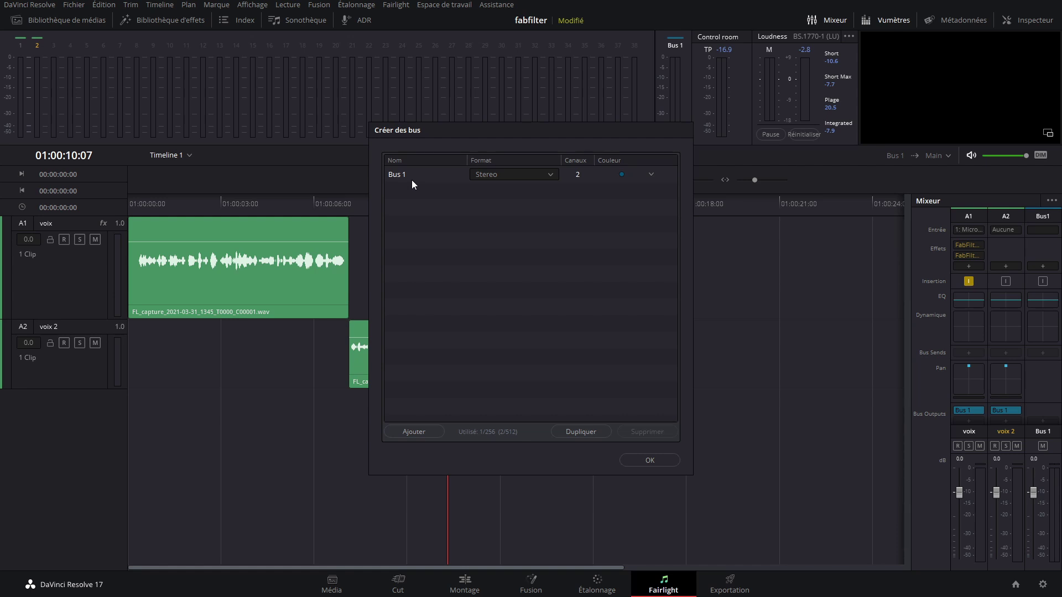
left_click(425, 430)
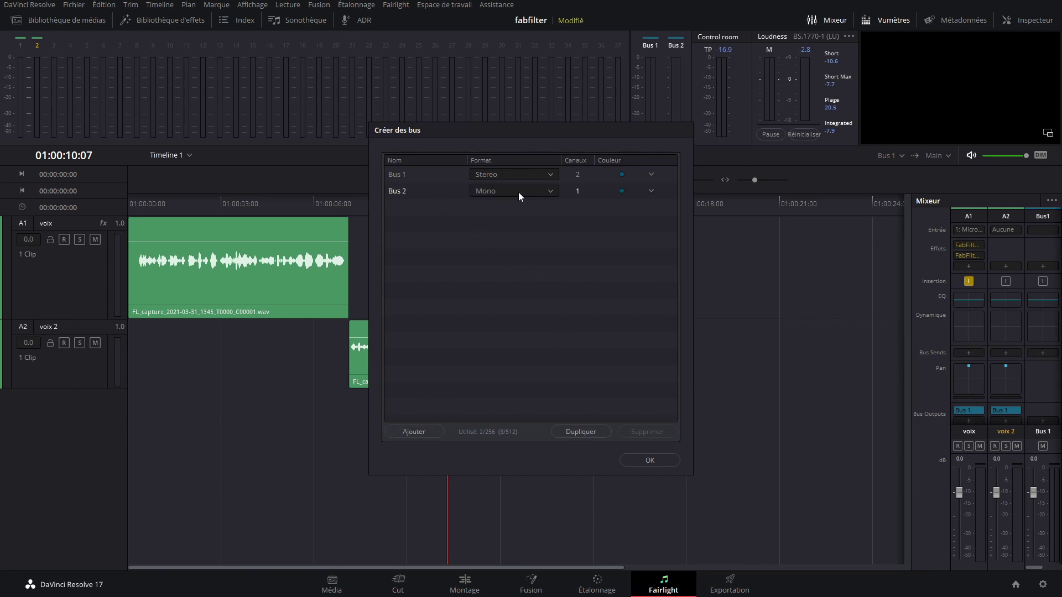
left_click(651, 191)
left_click(640, 219)
left_click(636, 462)
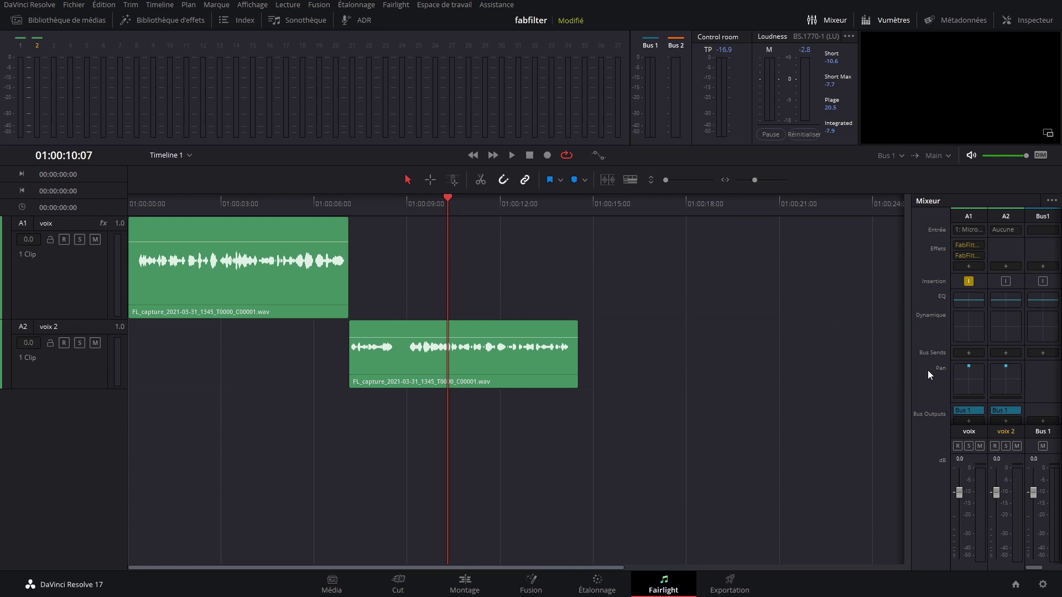
Widen the mixer to show all buses, and rename Bus 2 as VOIX and Bus 1 as MASTER.
left_click_drag(910, 367, 819, 366)
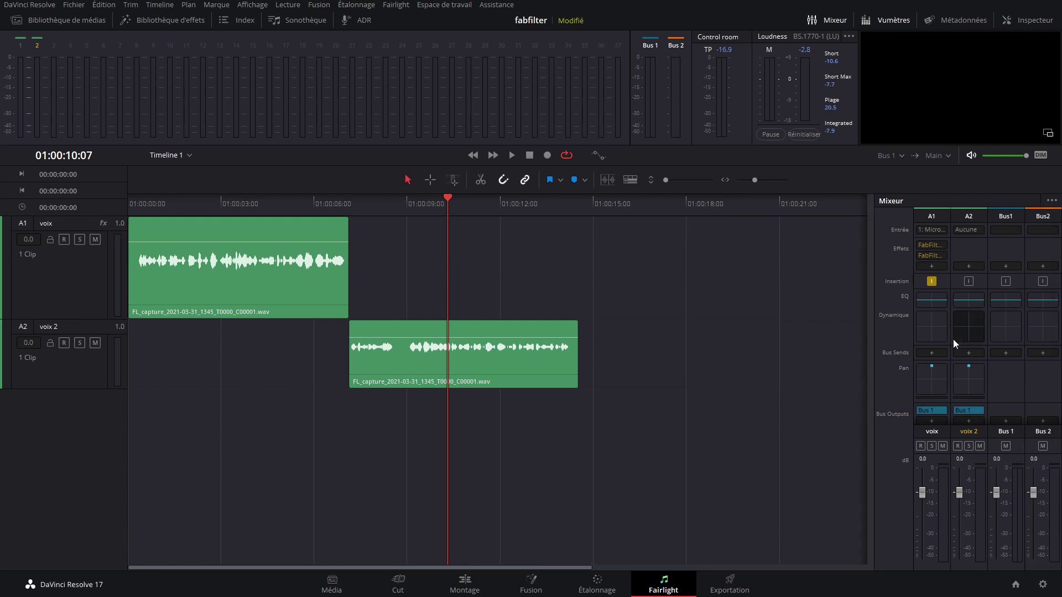
left_click(1045, 218)
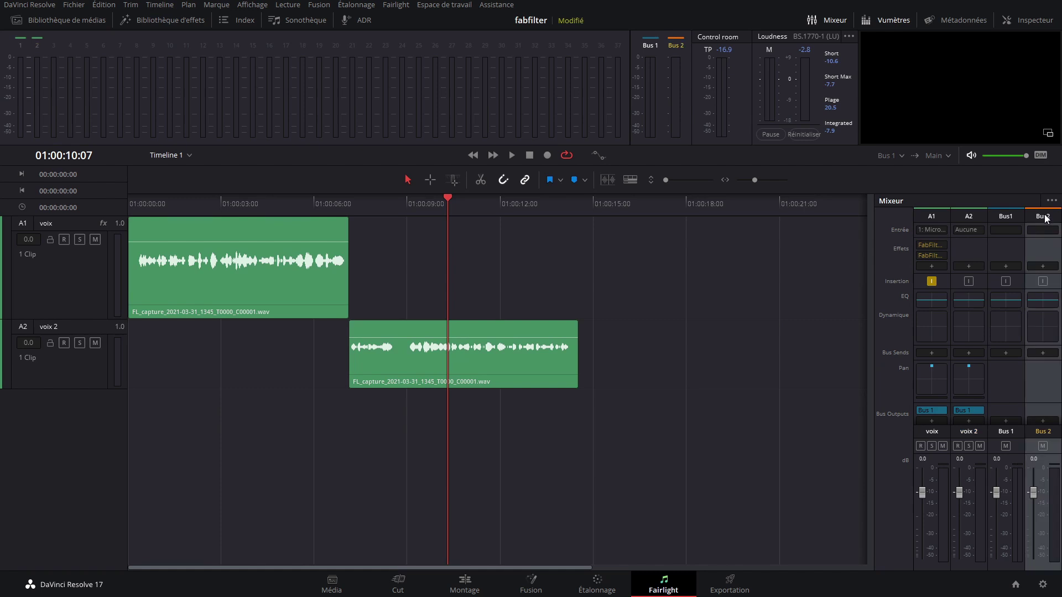
double_click(1044, 431)
key("BackSpace")
key("BackSpace")
key("BackSpace")
key("BackSpace")
key("BackSpace")
type("VOIX")
key("Return")
key("BackSpace")
key("BackSpace")
key("BackSpace")
key("BackSpace")
key("BackSpace")
type("MASTER")
key("Return")
Replace the MASTER bus output of the voix and voix 2 tracks with the VOIX bus.
left_click(976, 411)
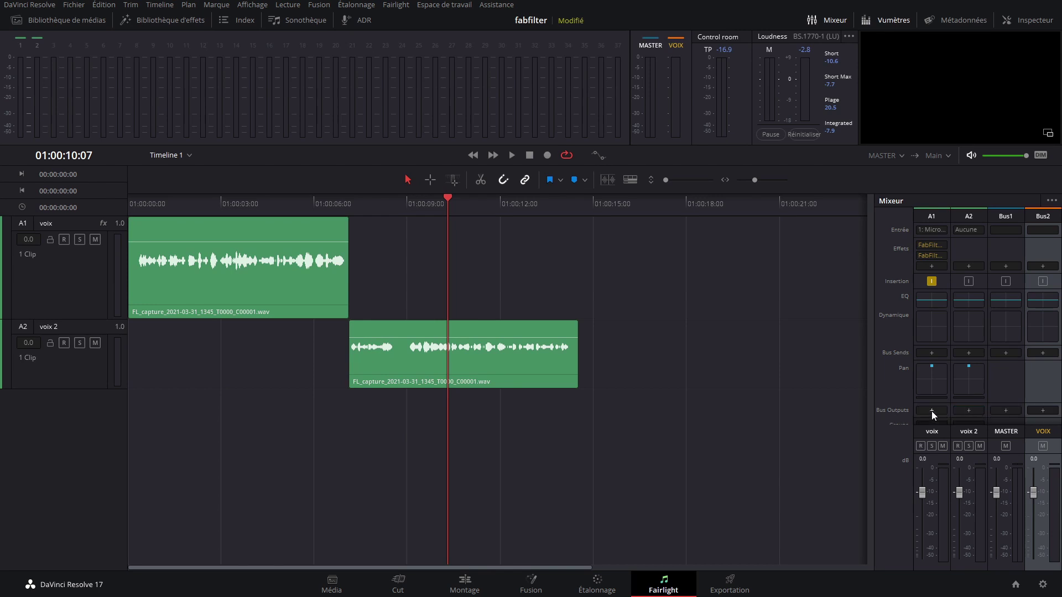
scroll(931, 410, "down", 1)
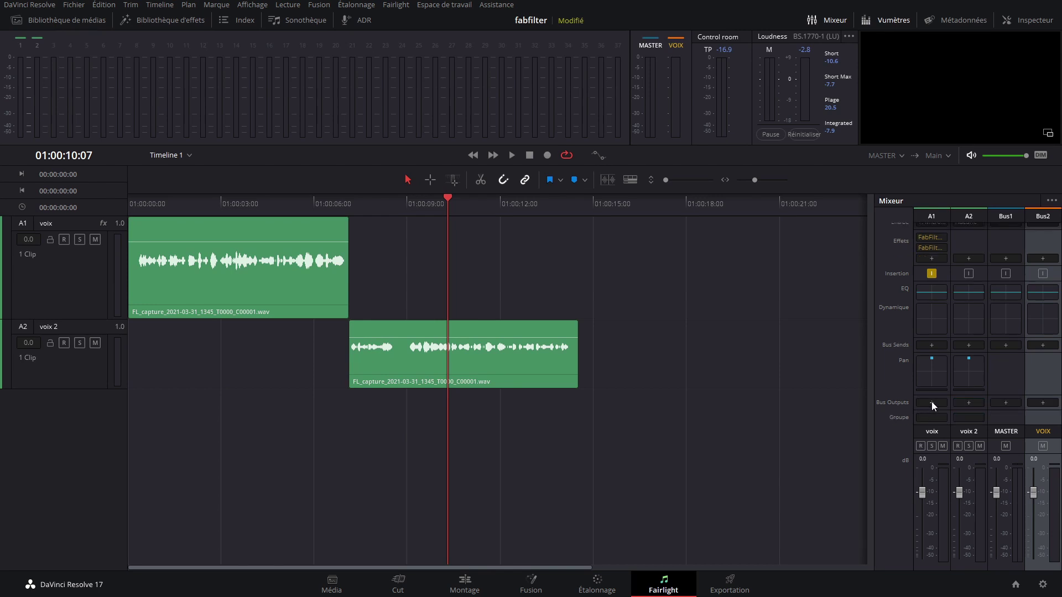
left_click(932, 402)
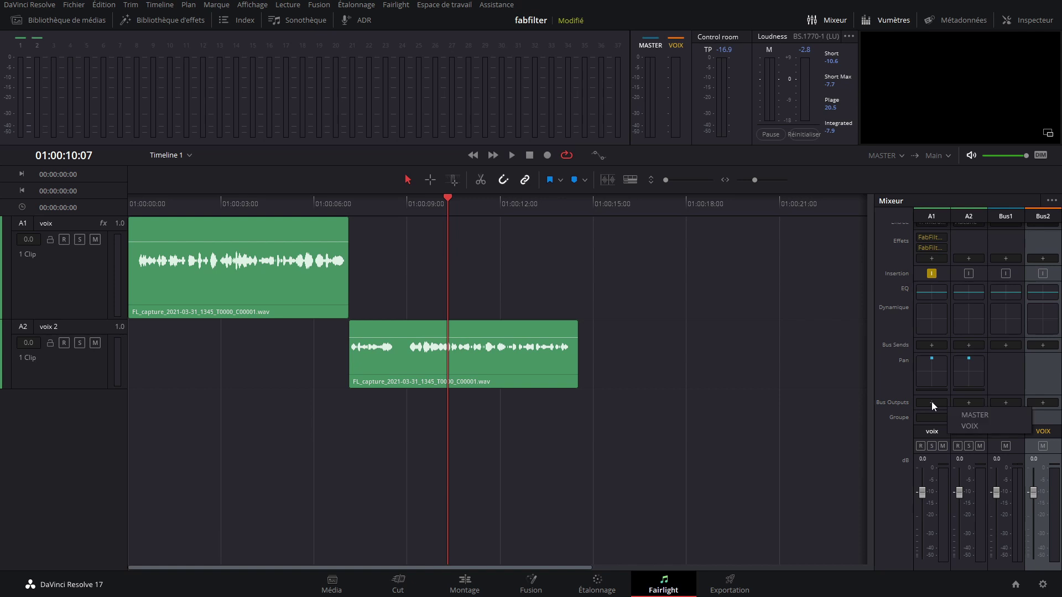
left_click(965, 426)
left_click(967, 413)
left_click(1002, 428)
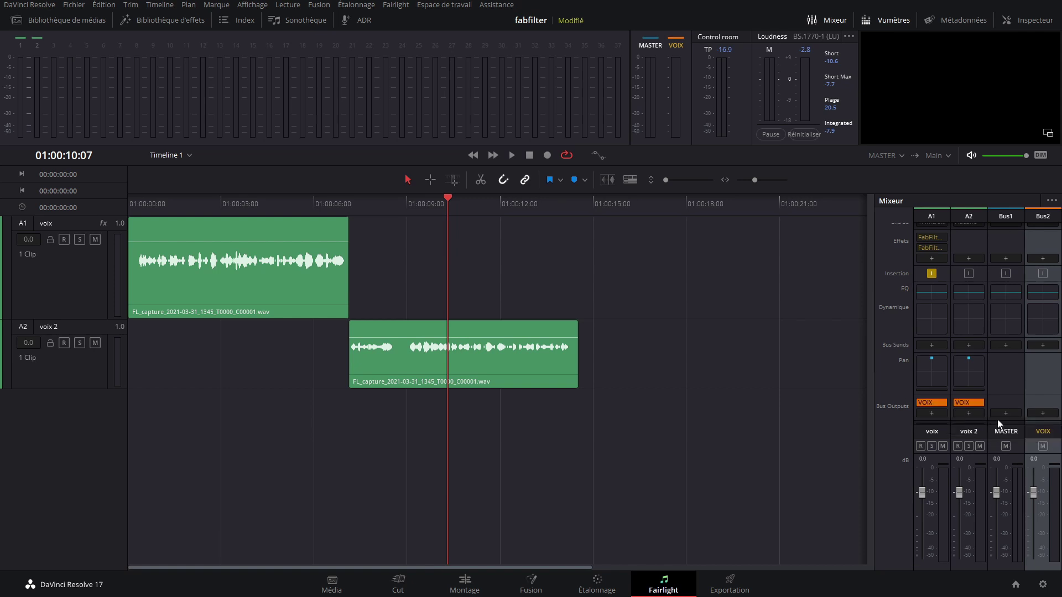
Play the voix 2 clip from 01:00:07:02 to check its signal on the VOIX and MASTER bus meters.
left_click(353, 209)
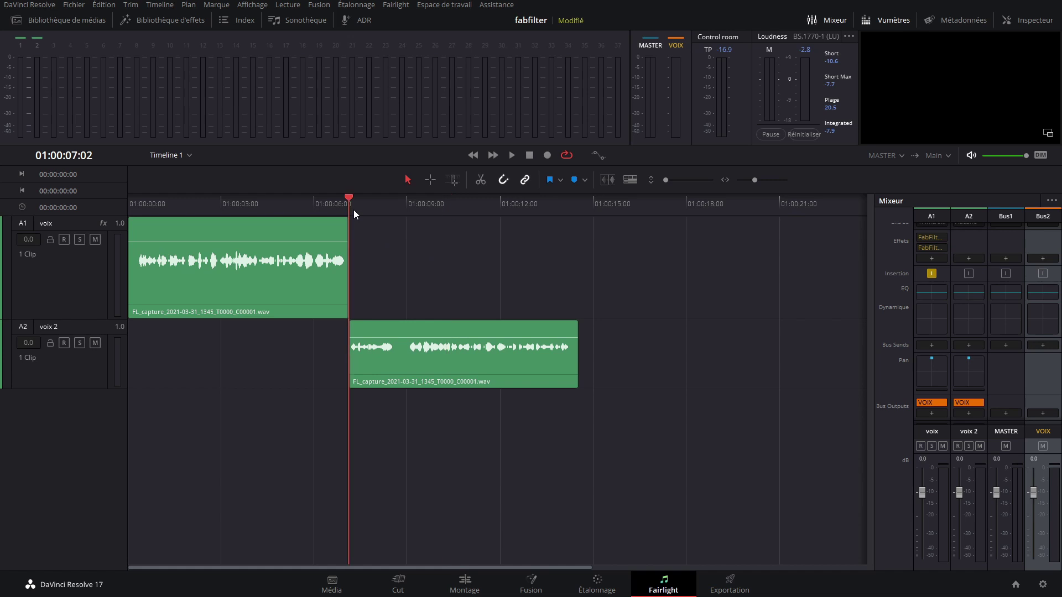
key("space")
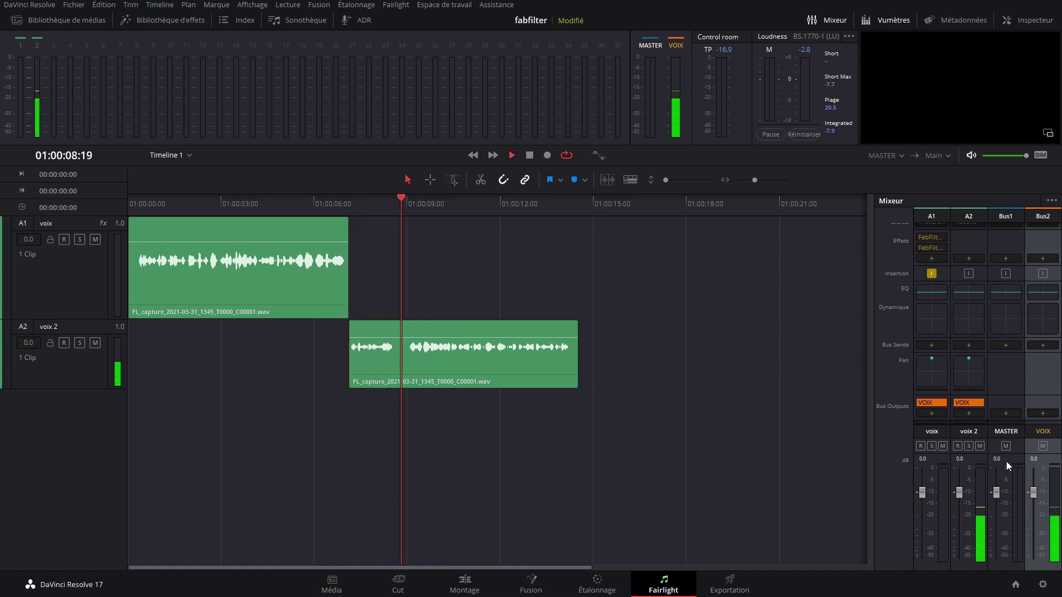
key("space")
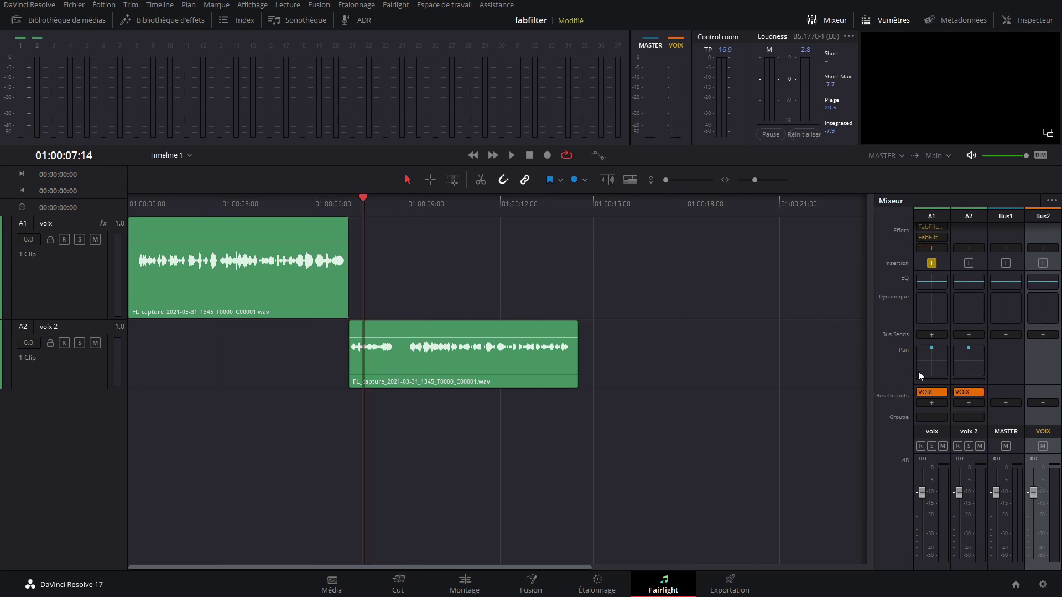
Route the VOIX bus output to MASTER and play both clips to check the routing.
left_click(1042, 404)
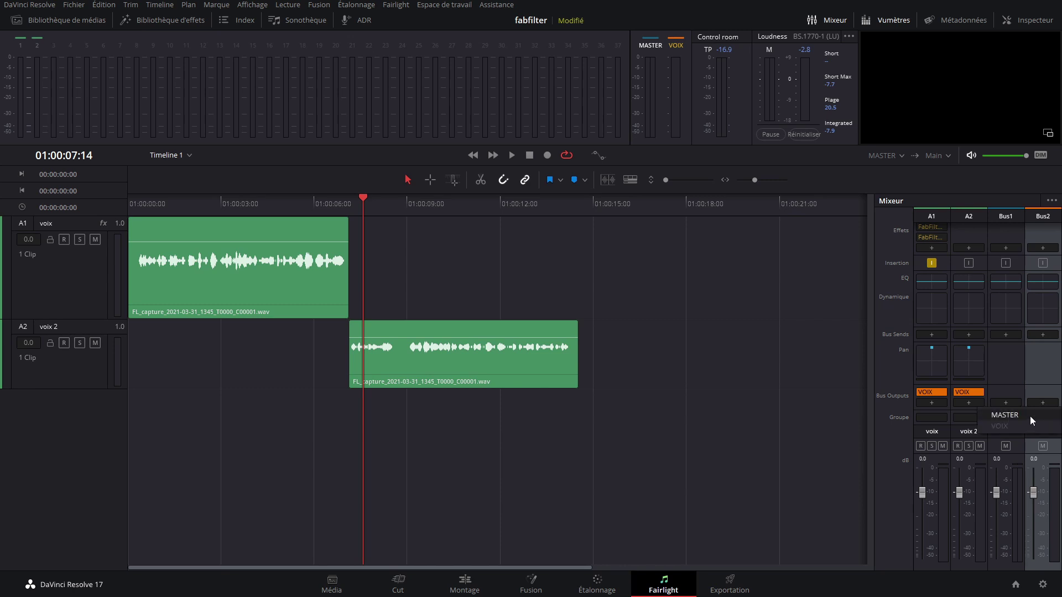
left_click(1028, 415)
key("space")
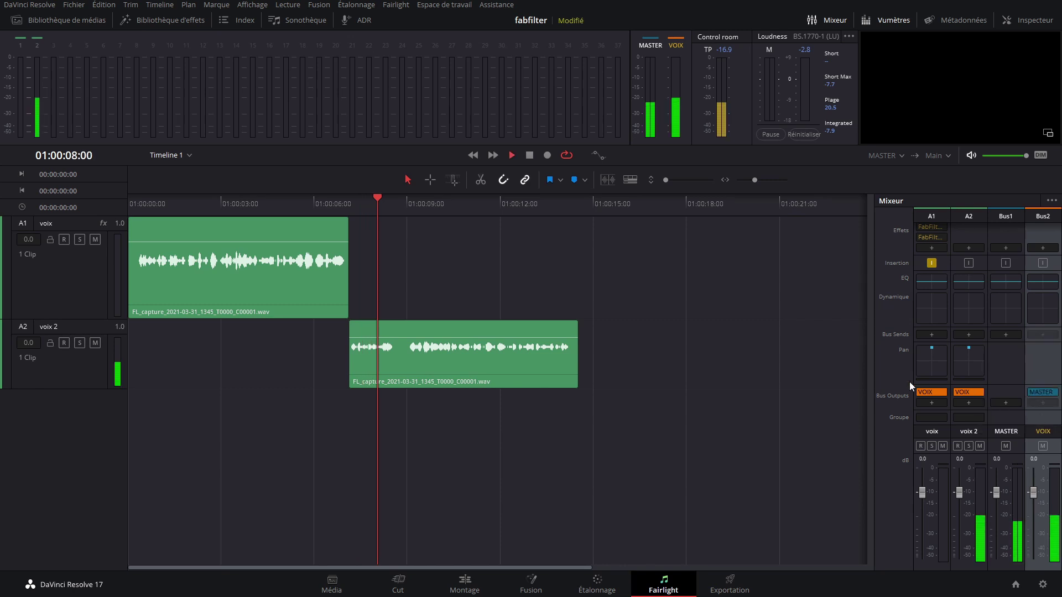
left_click_drag(312, 209, 226, 205)
key("space")
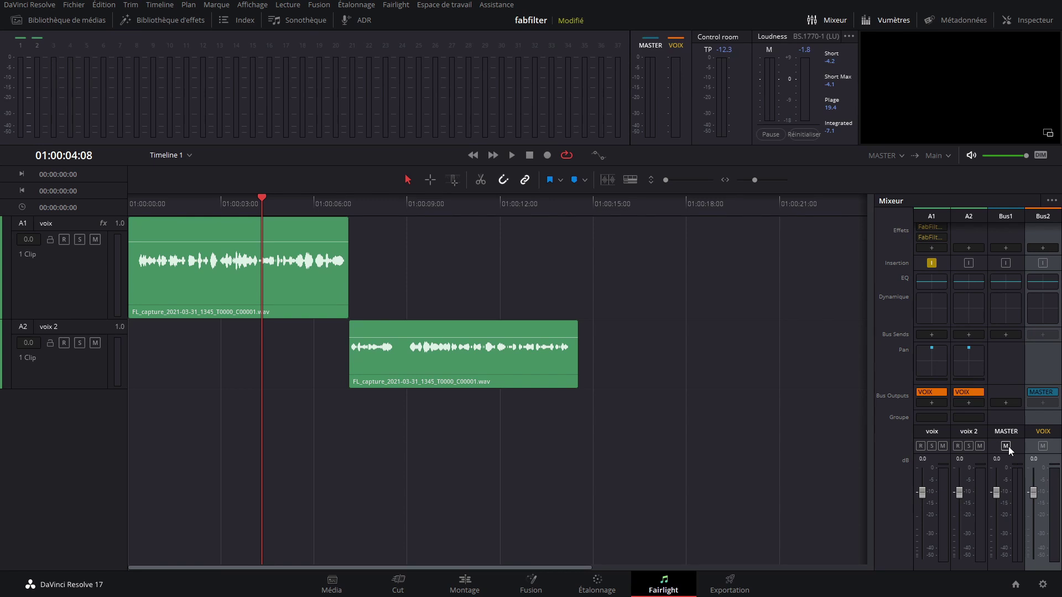
During playback, lower the VOIX bus fader to its minimum, raise it again, and reset it to 0 dB.
key("space")
left_click_drag(1033, 493, 1038, 567)
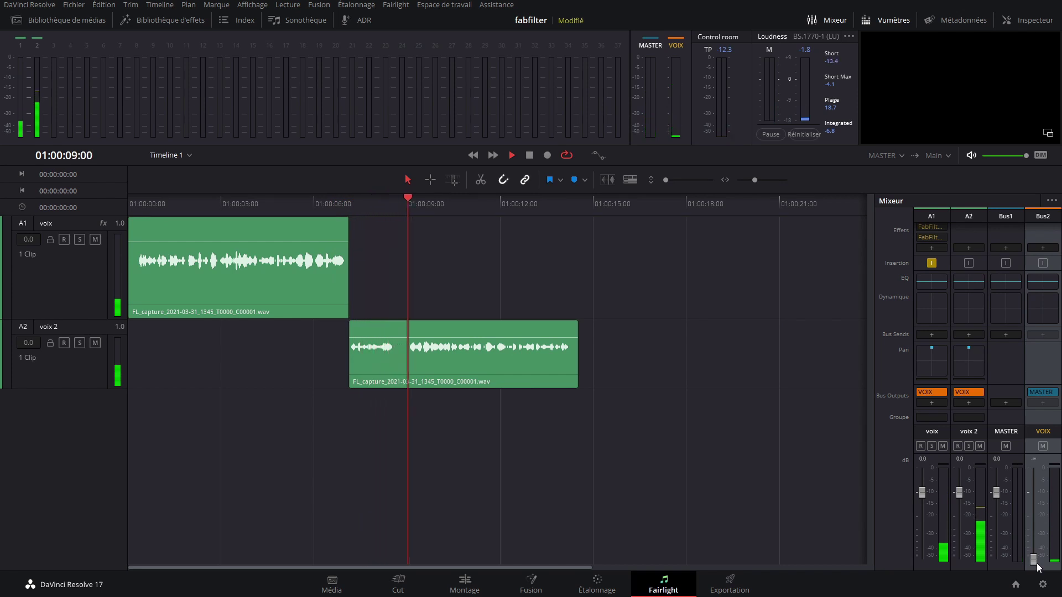
left_click_drag(1033, 559, 1035, 506)
double_click(1034, 506)
key("space")
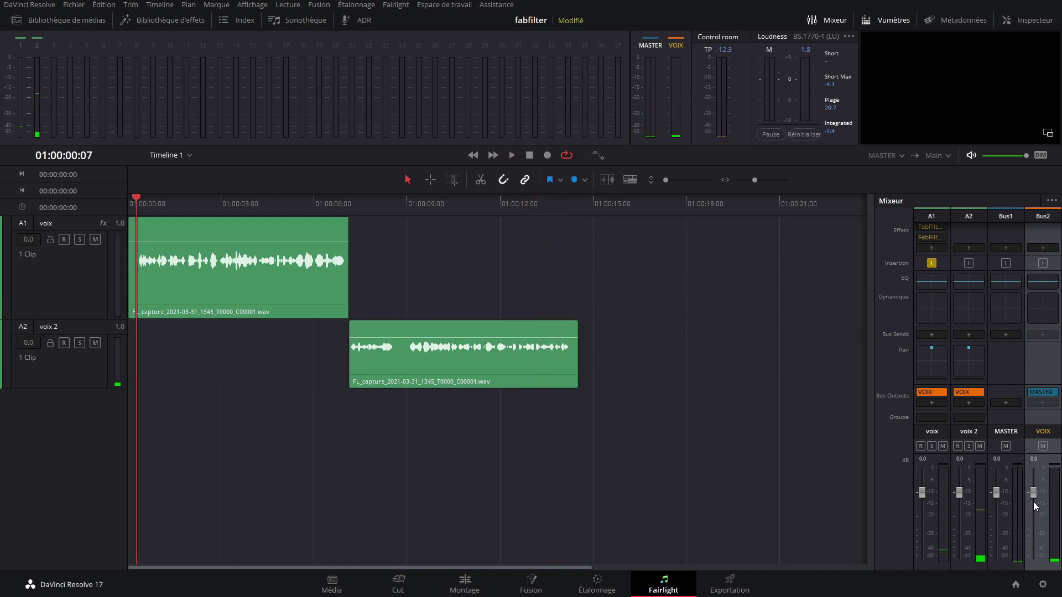
Remove both FabFilter plug-ins from the voix track and add FabFilter Pro-Q 3 to the VOIX bus.
scroll(967, 321, "up", 1)
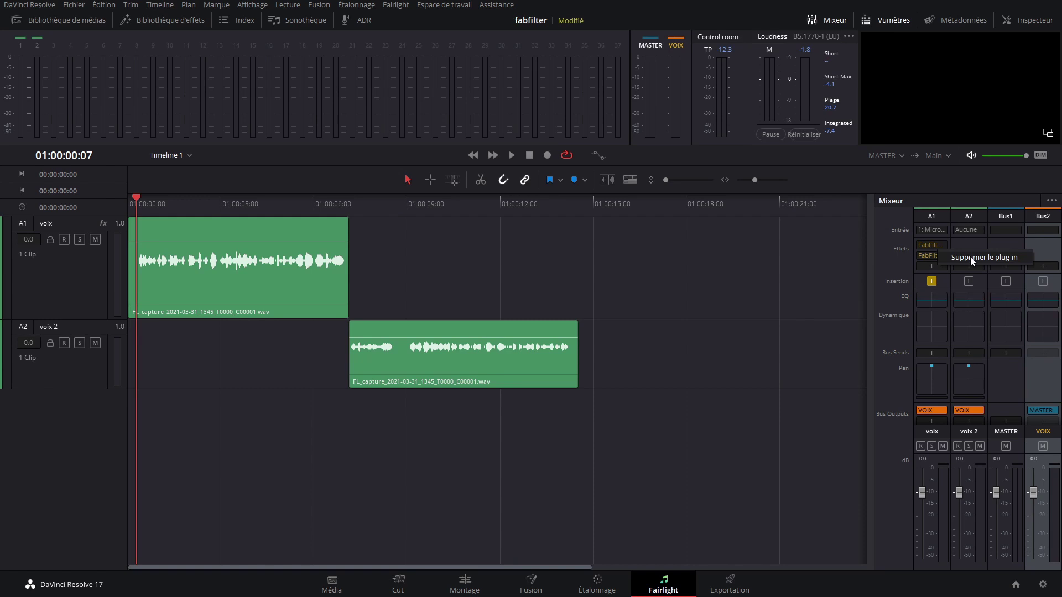
left_click(941, 245)
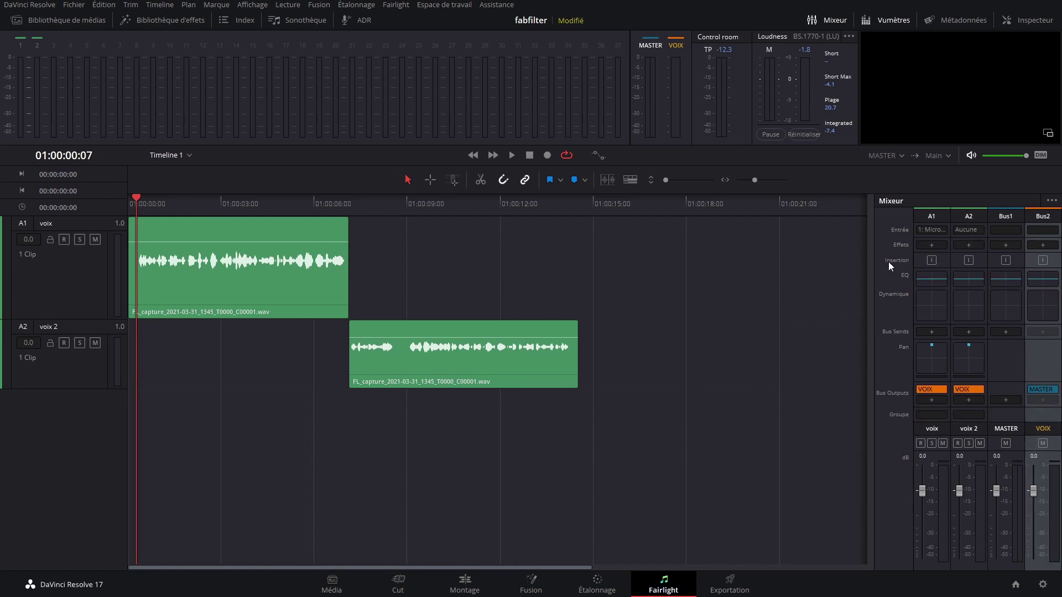
left_click(1043, 246)
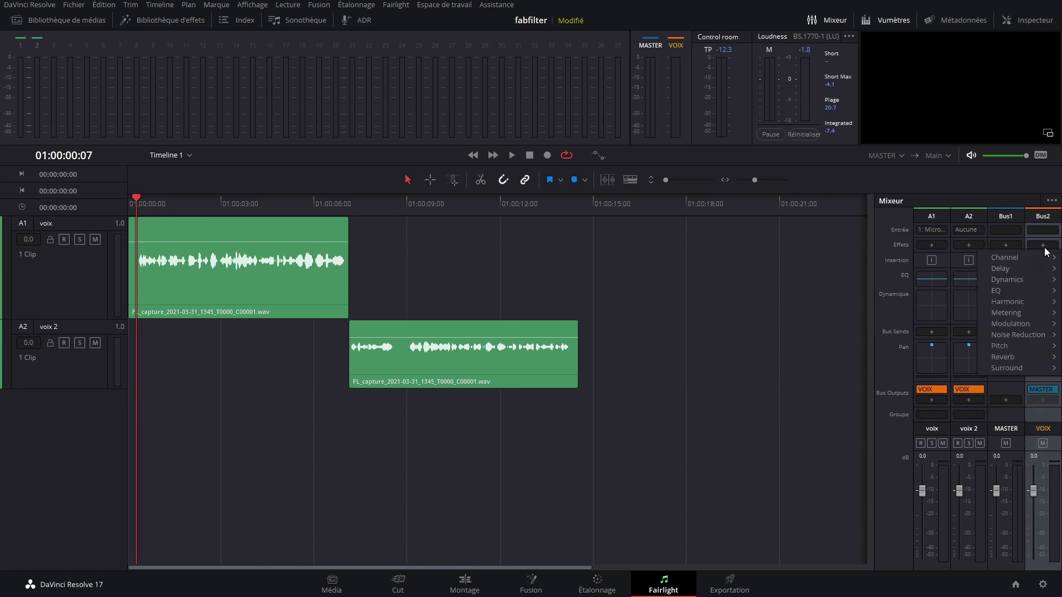
mouse_move(1004, 289)
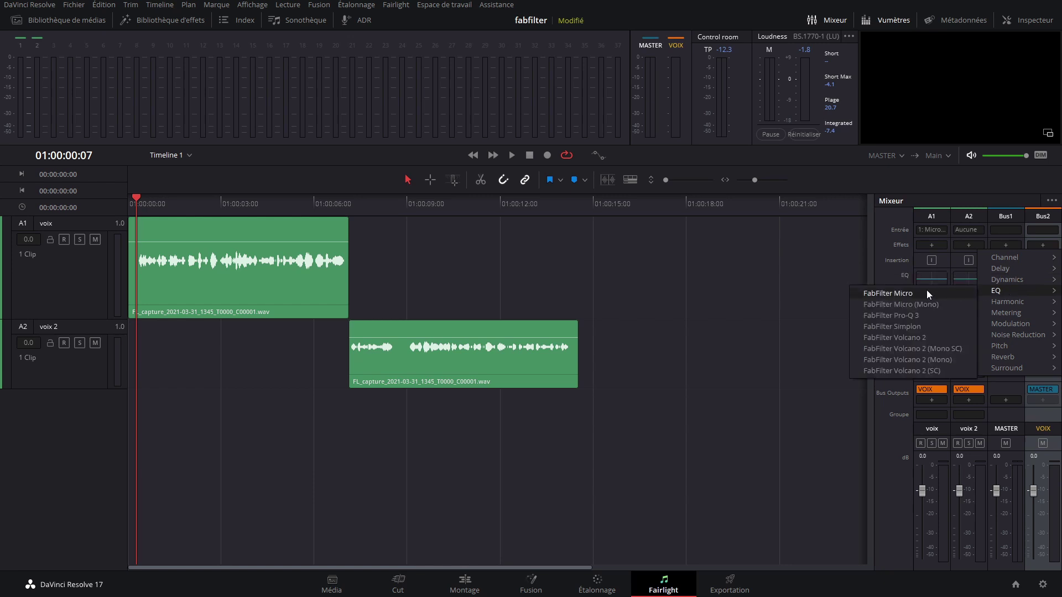
left_click(918, 314)
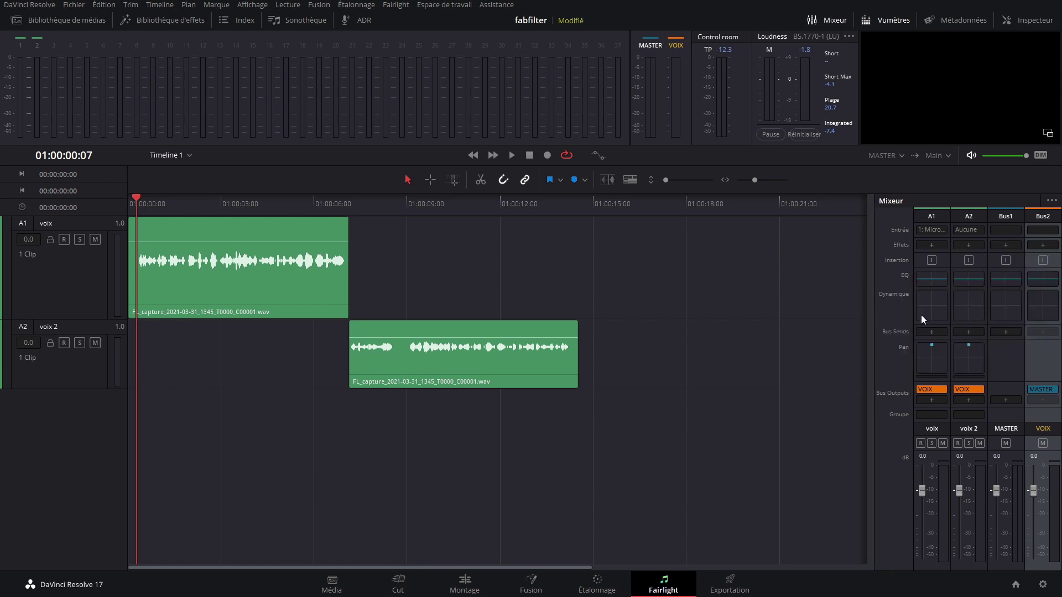
Shape the VOIX bus's Pro-Q 3 with a low cut, a gentle low-frequency dip and narrow bell cuts during playback, and close it.
left_click(391, 281)
left_click(365, 264)
left_click(386, 276)
left_click_drag(388, 280, 413, 284)
left_click(143, 204)
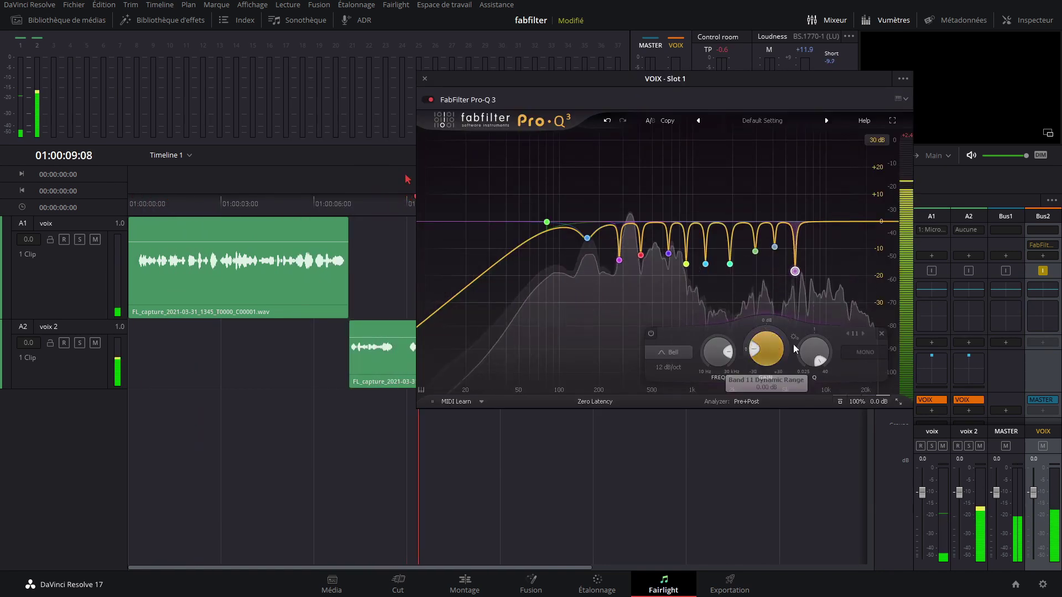
left_click(425, 78)
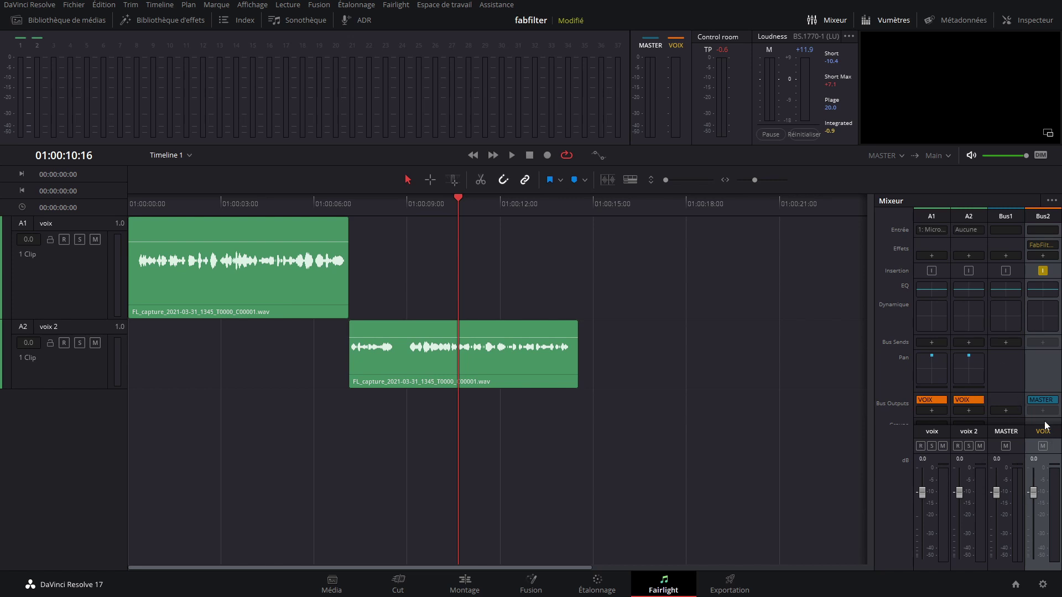
Play part of the voix clip, and add FabFilter Pro-C 2 (Mono) to the VOIX bus after Pro-Q 3.
left_click_drag(366, 204, 179, 202)
key("space")
key("space")
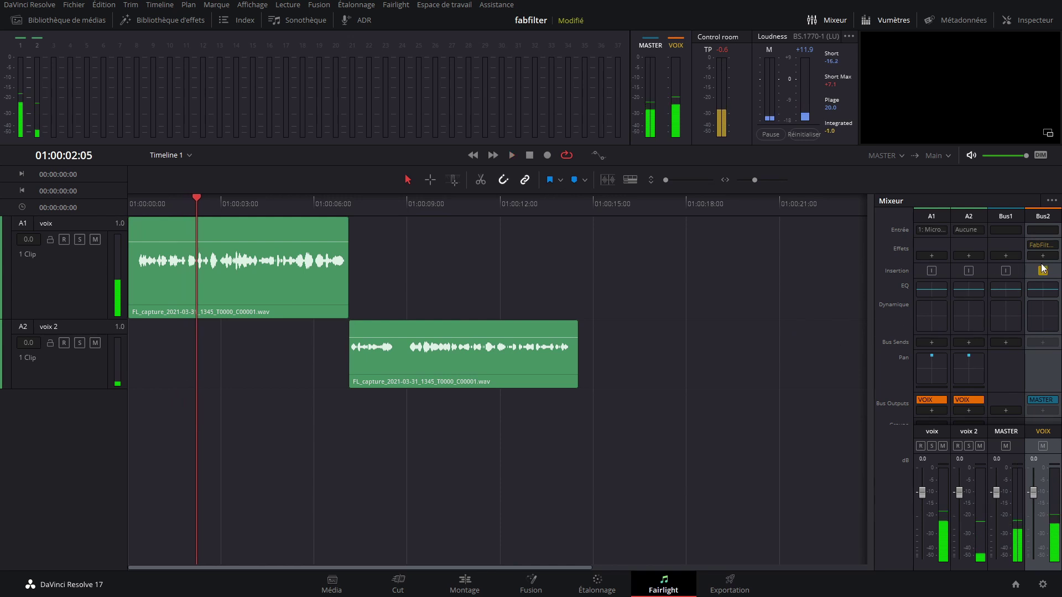
left_click(1043, 255)
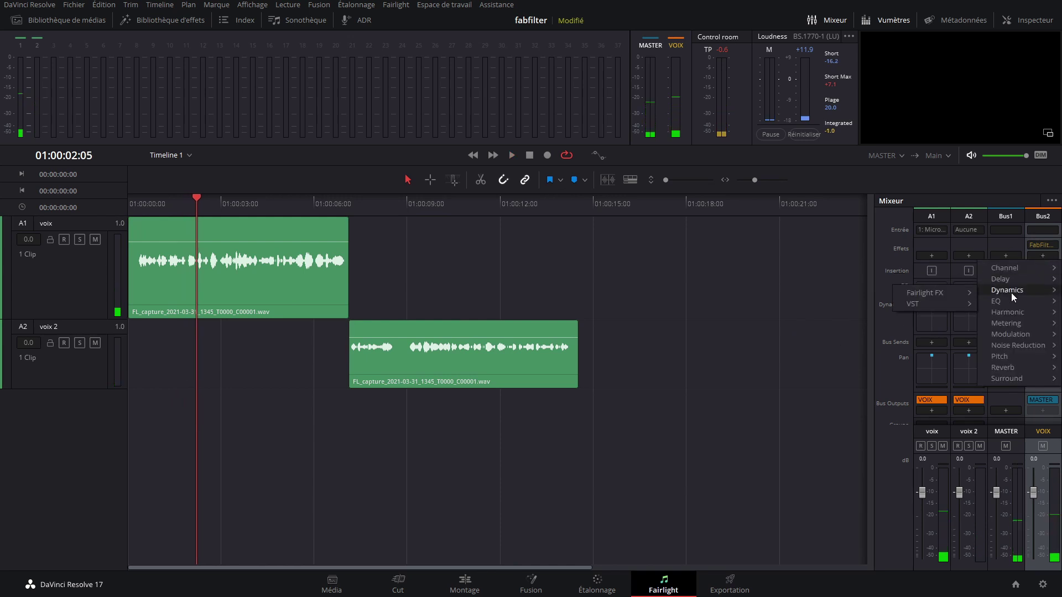
mouse_move(930, 302)
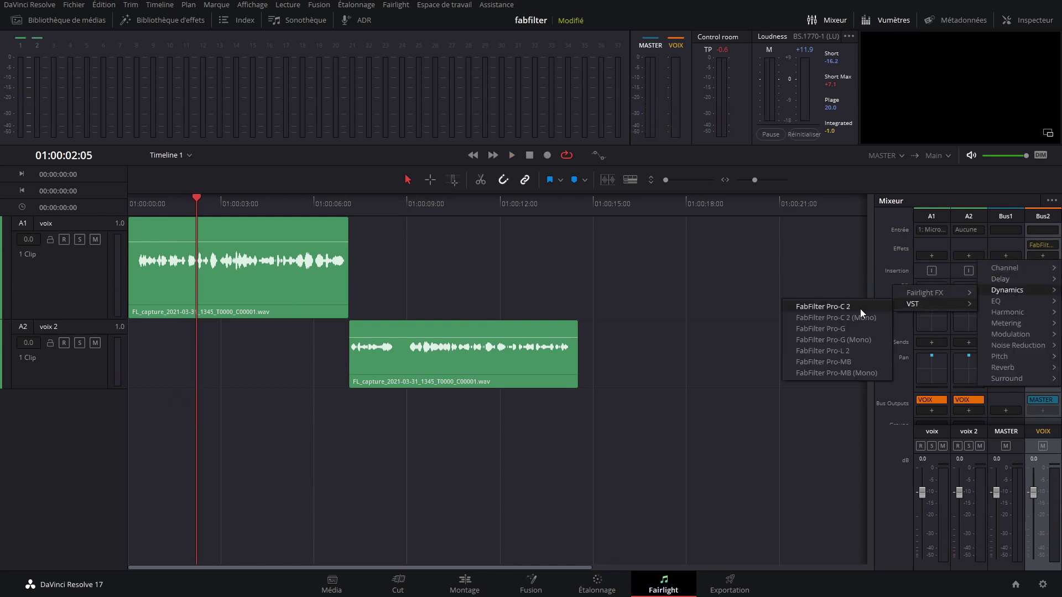
left_click(843, 317)
left_click_drag(499, 163, 526, 150)
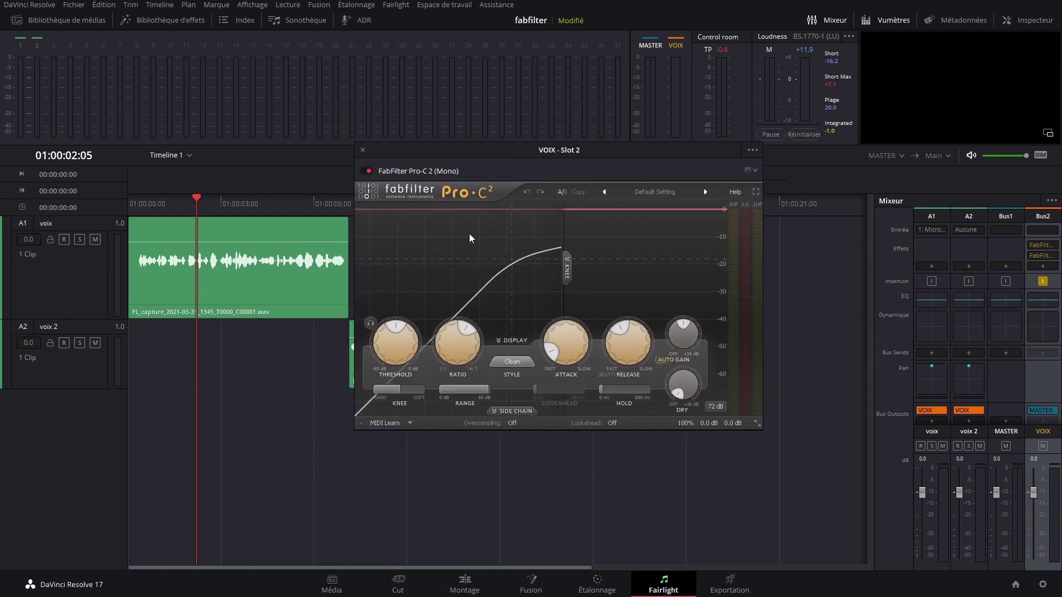
During playback, lower Pro-C 2's threshold, raise its wet gain to about +6.7 dB and adjust the ratio to about 3.1:1.
key("space")
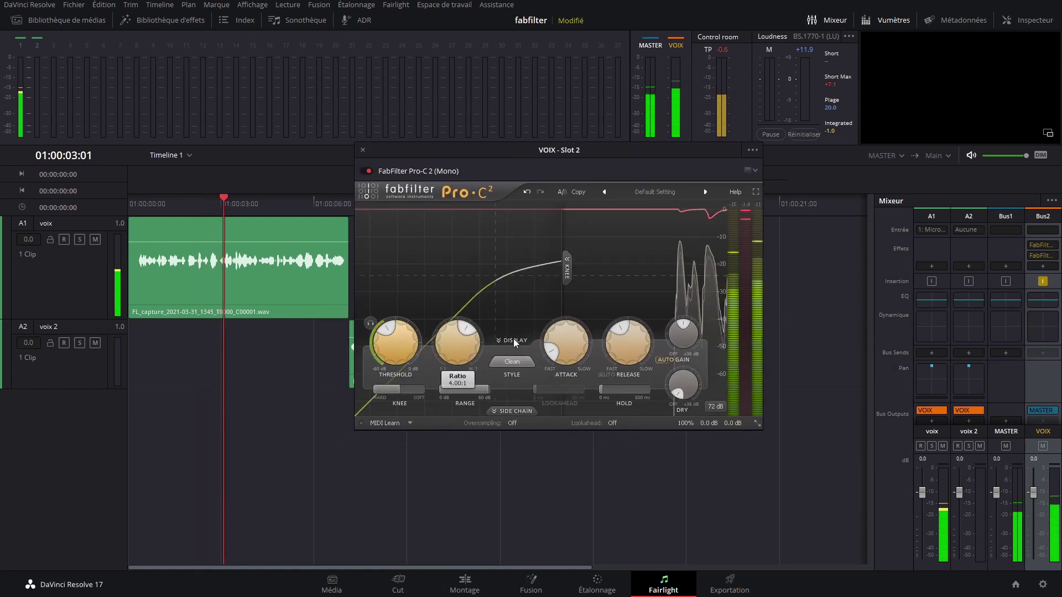
scroll(681, 333, "up", 5)
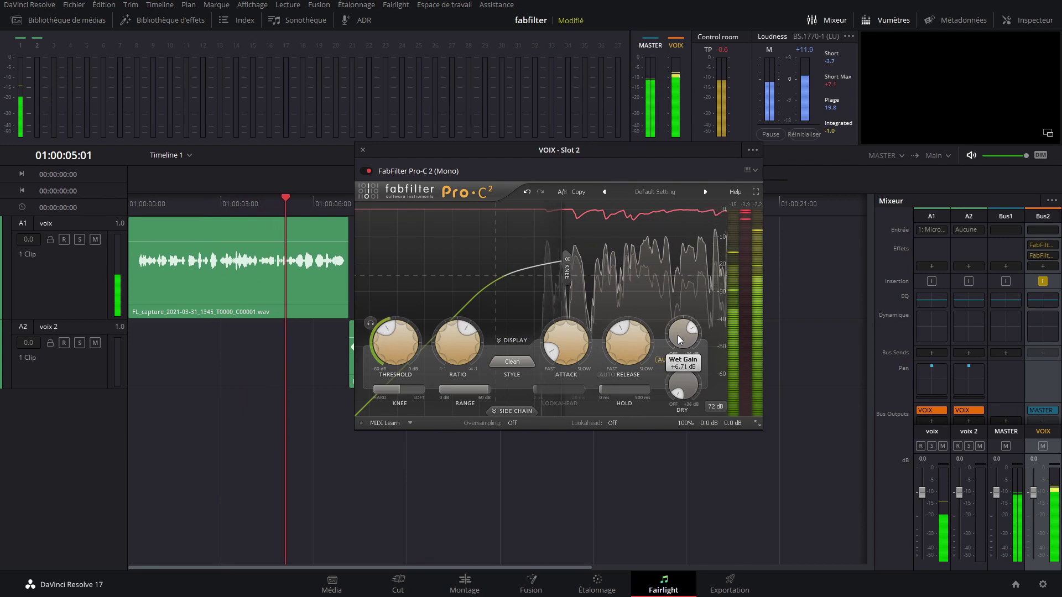
mouse_move(460, 343)
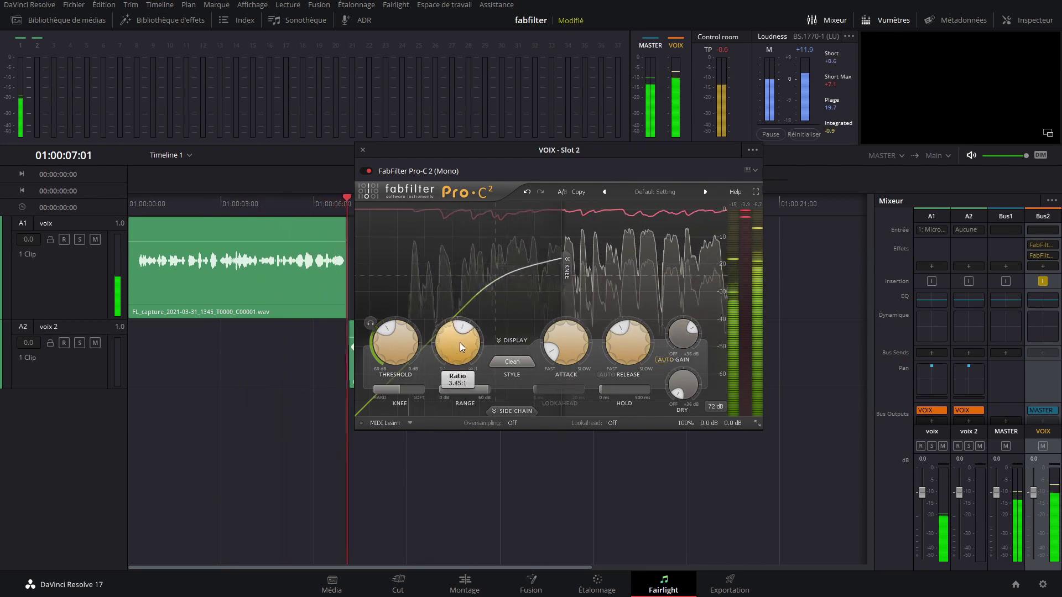
scroll(459, 343, "down", 4)
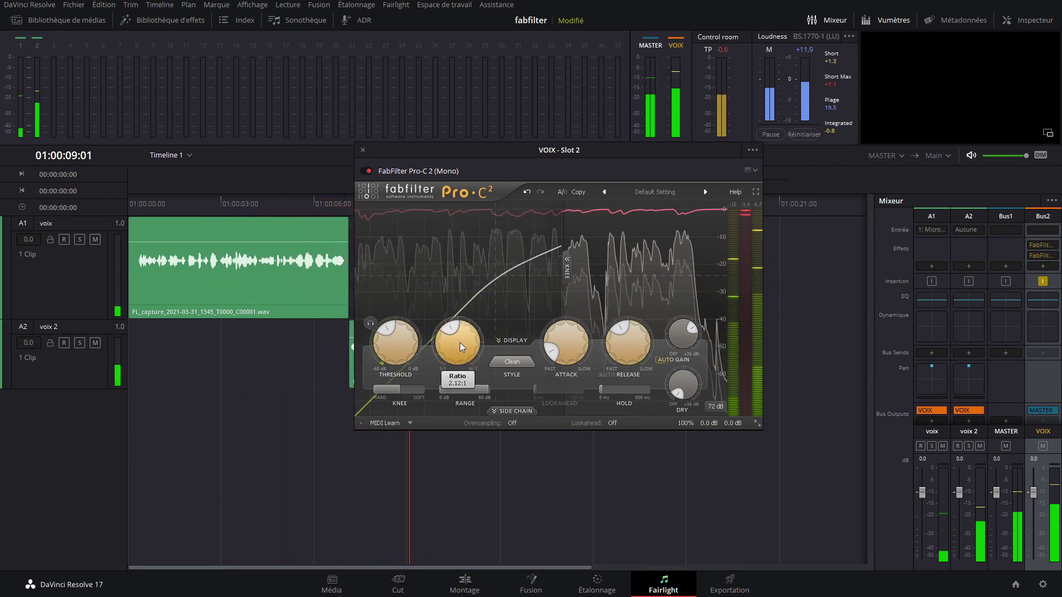
scroll(456, 336, "up", 2)
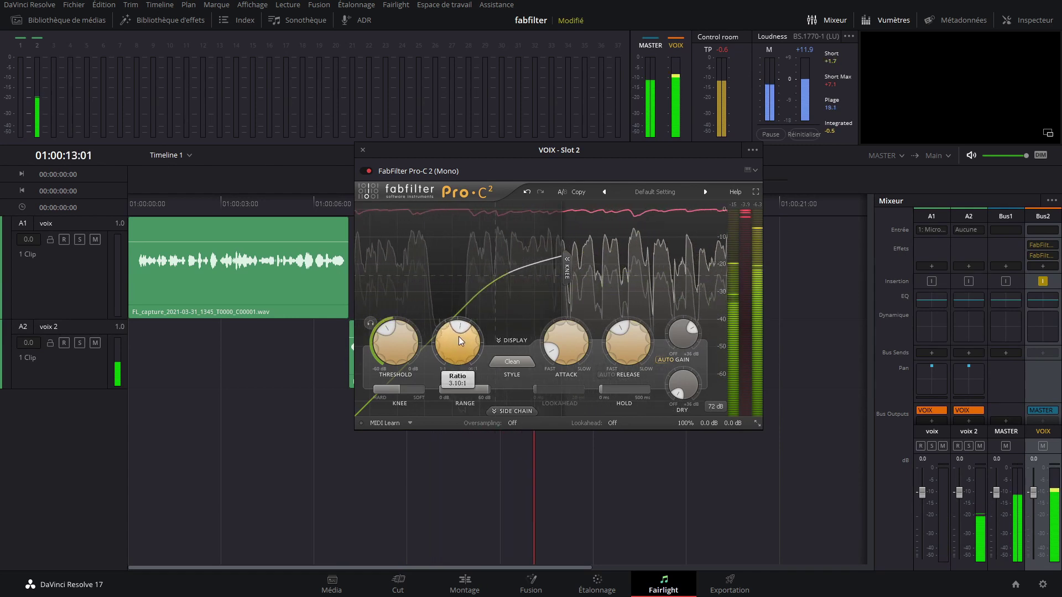
Refine Pro-C 2's threshold to about -27 dB and its wet gain to +6.46 dB, and close the compressor.
mouse_move(383, 338)
scroll(382, 334, "down", 4)
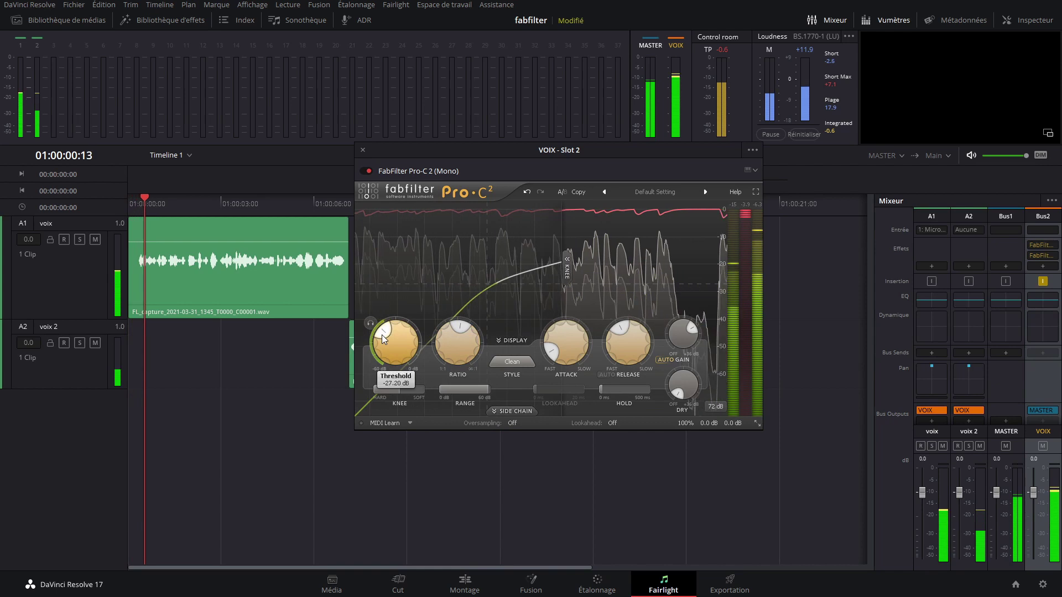
scroll(382, 334, "up", 1)
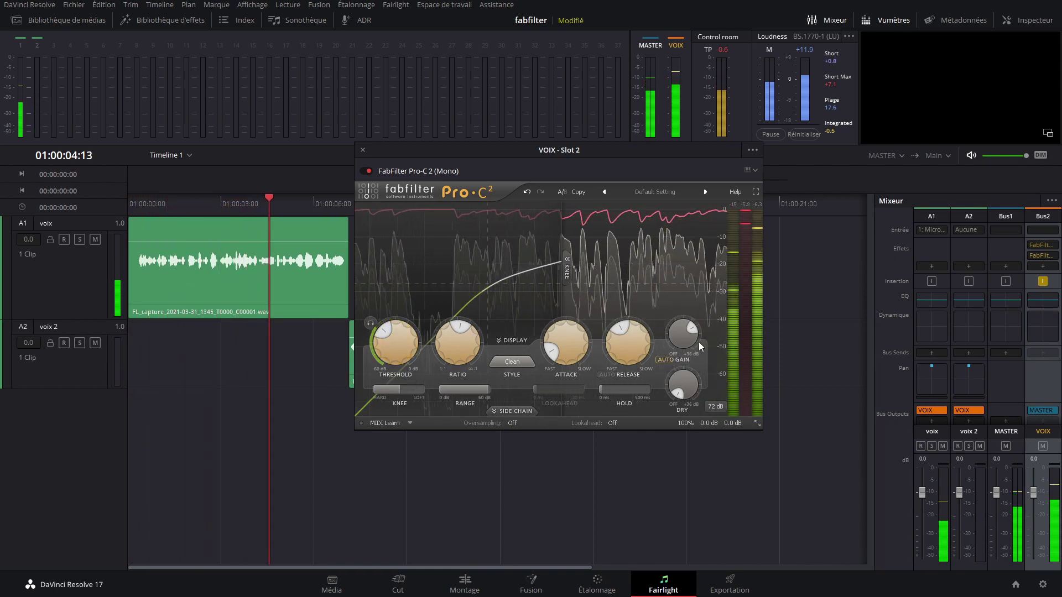
scroll(685, 347, "down", 1)
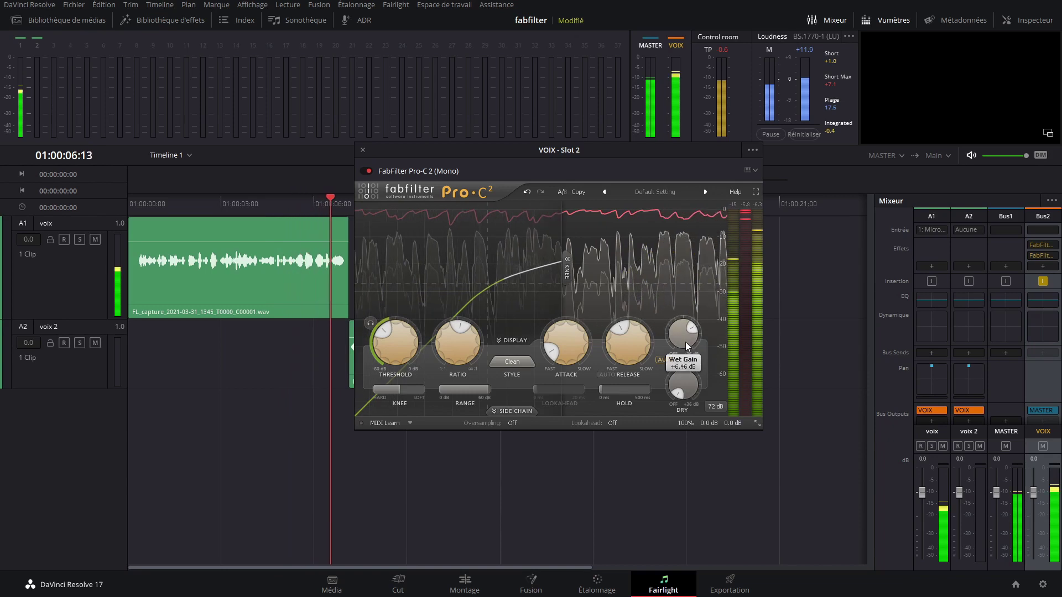
left_click(363, 151)
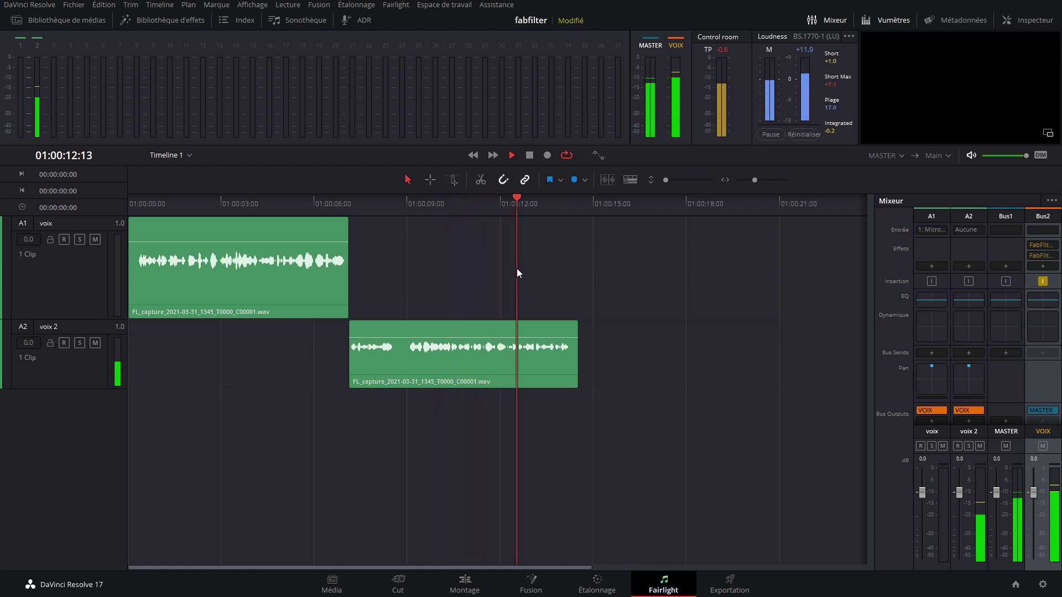
Play from the middle of the voix clip into voix 2 to listen to the equalised and compressed VOIX bus.
key("space")
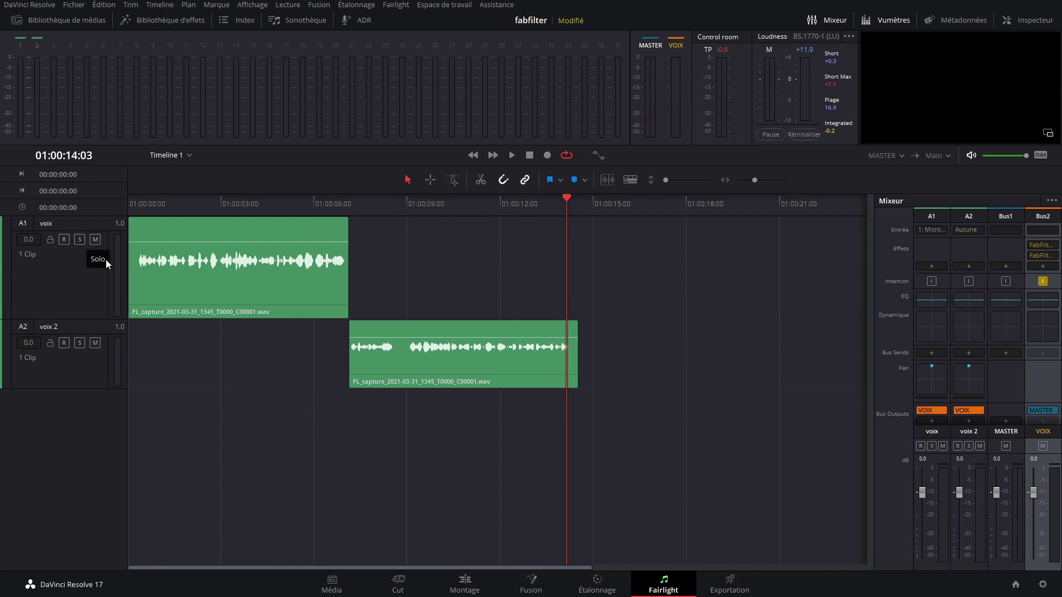
mouse_move(1049, 246)
left_click(241, 201)
key("space")
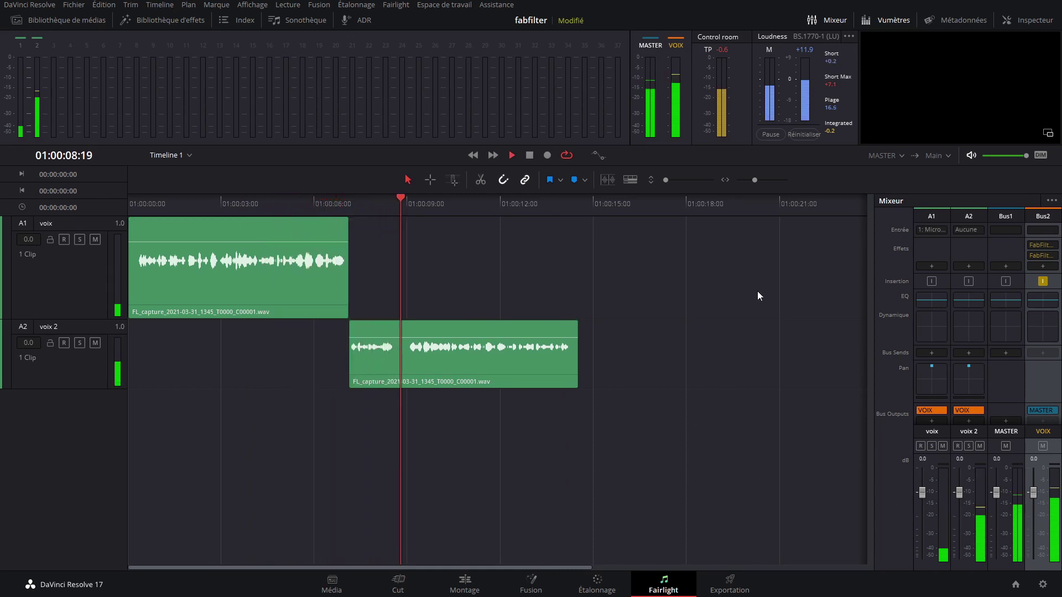
key("space")
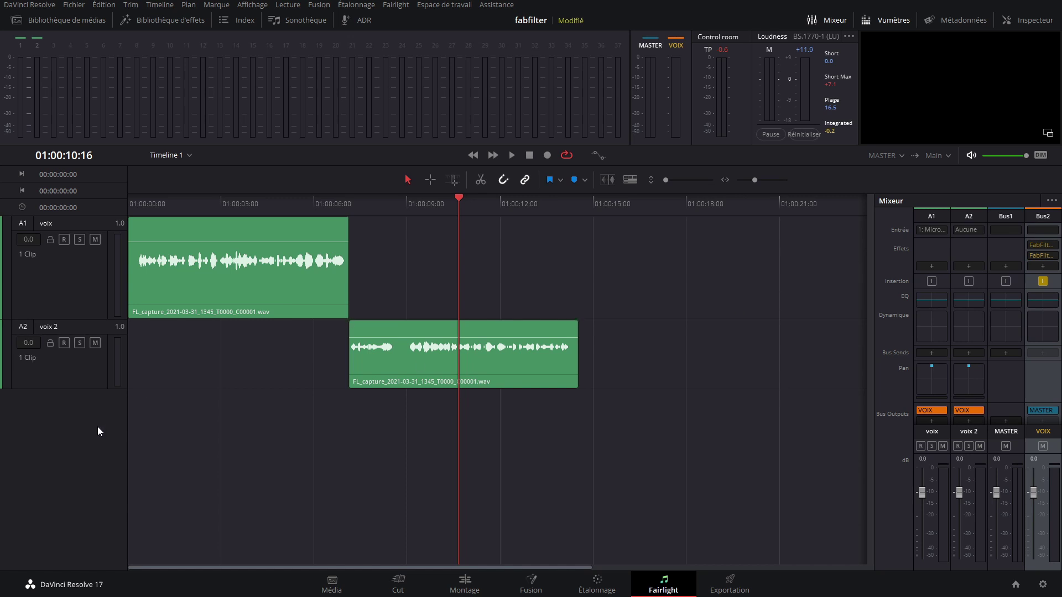
Place the playhead at 01:00:07:22 and add a second FabFilter Pro-Q 3 after the compressor on the VOIX bus.
left_click_drag(177, 208, 157, 210)
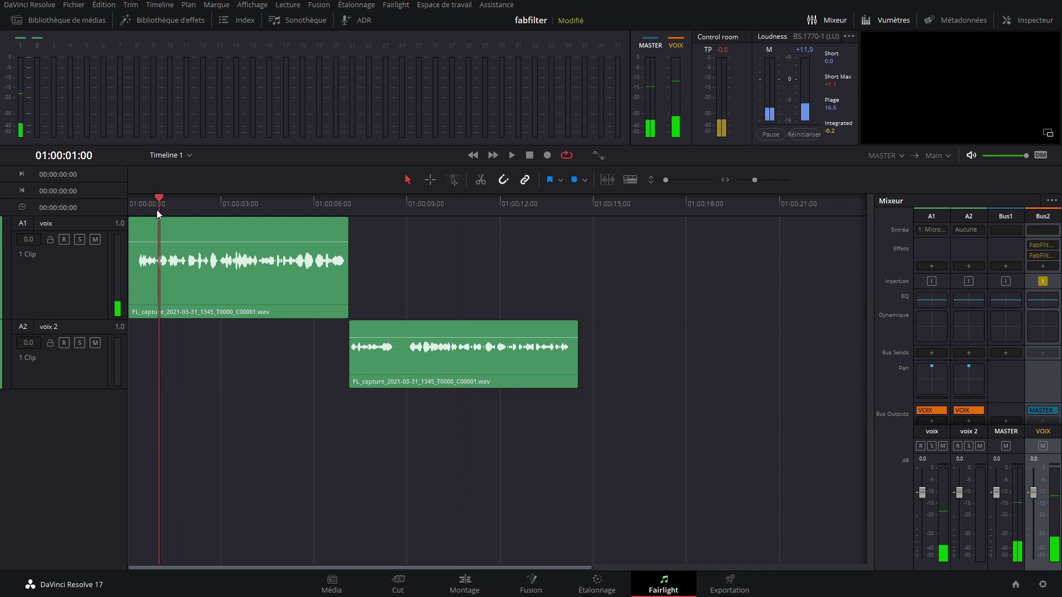
left_click_drag(396, 202, 373, 206)
left_click(1043, 266)
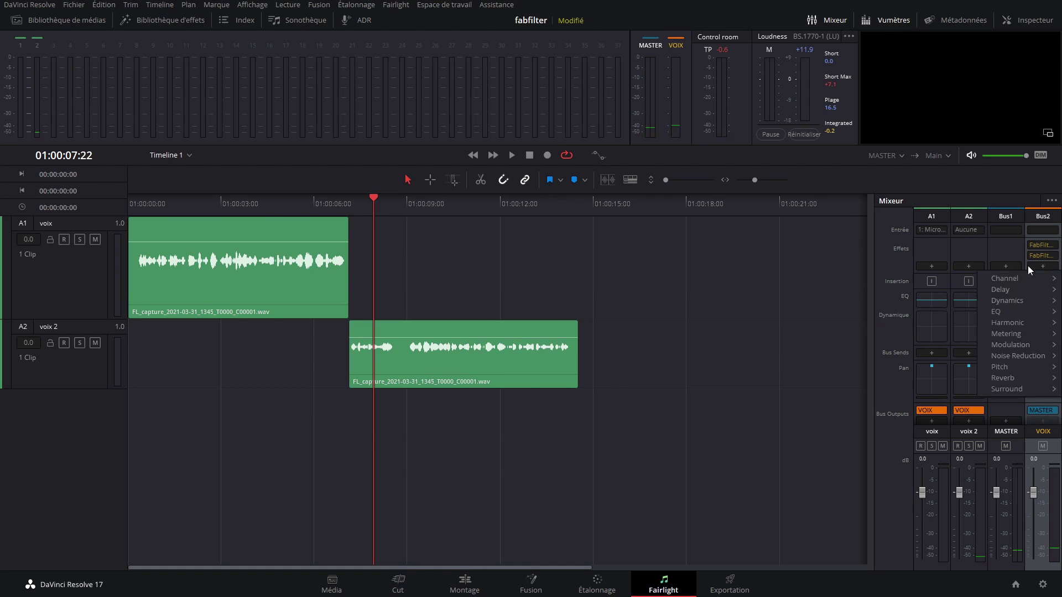
mouse_move(1007, 311)
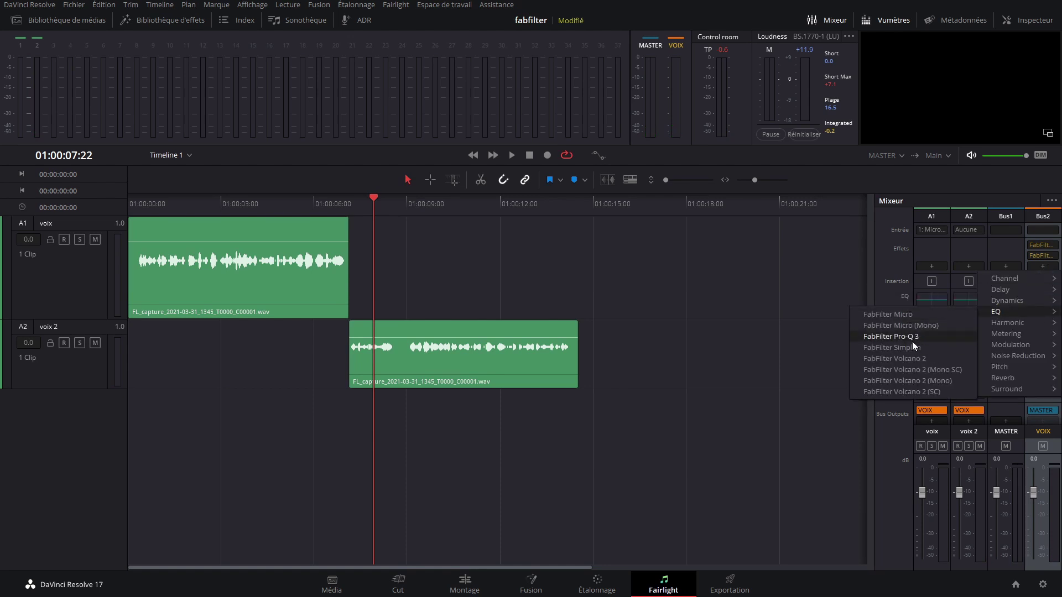
left_click(939, 336)
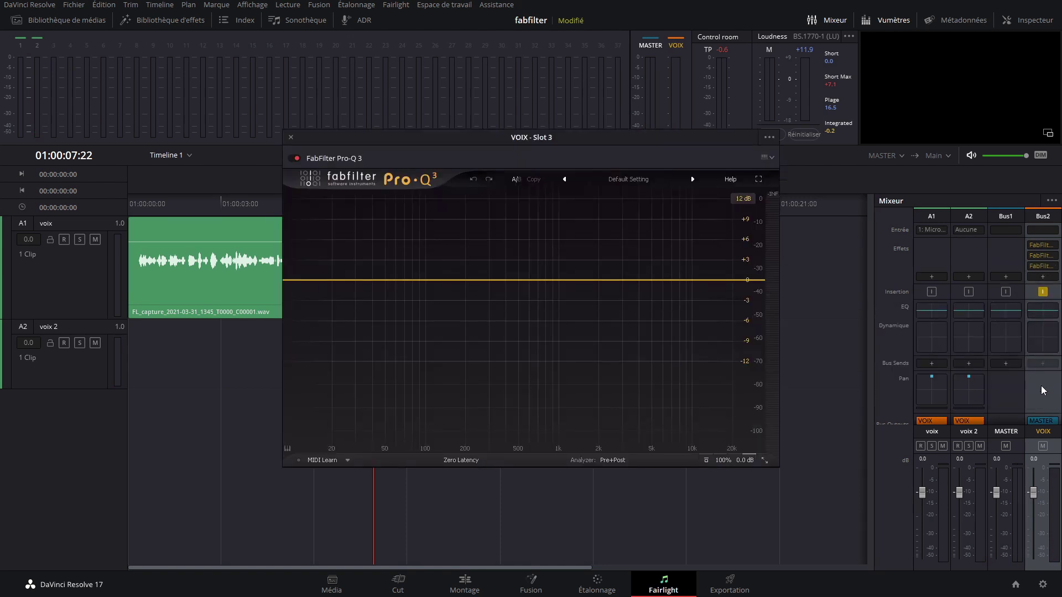
scroll(1042, 384, "down", 1)
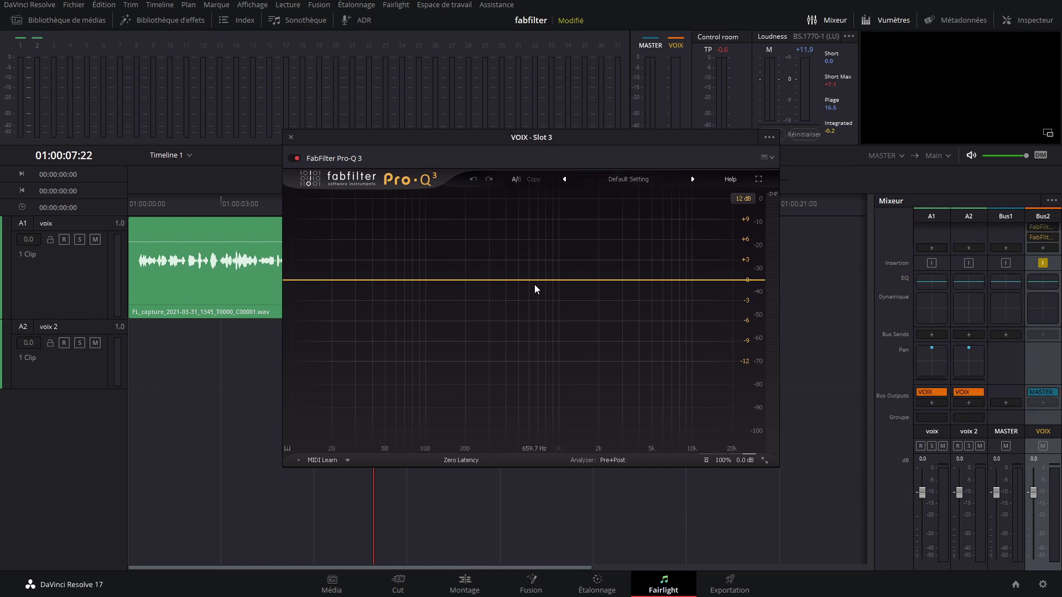
During playback, add a bell boost of about +3.1 dB near 4.8 kHz and widen it to a Q of 0.329.
key("space")
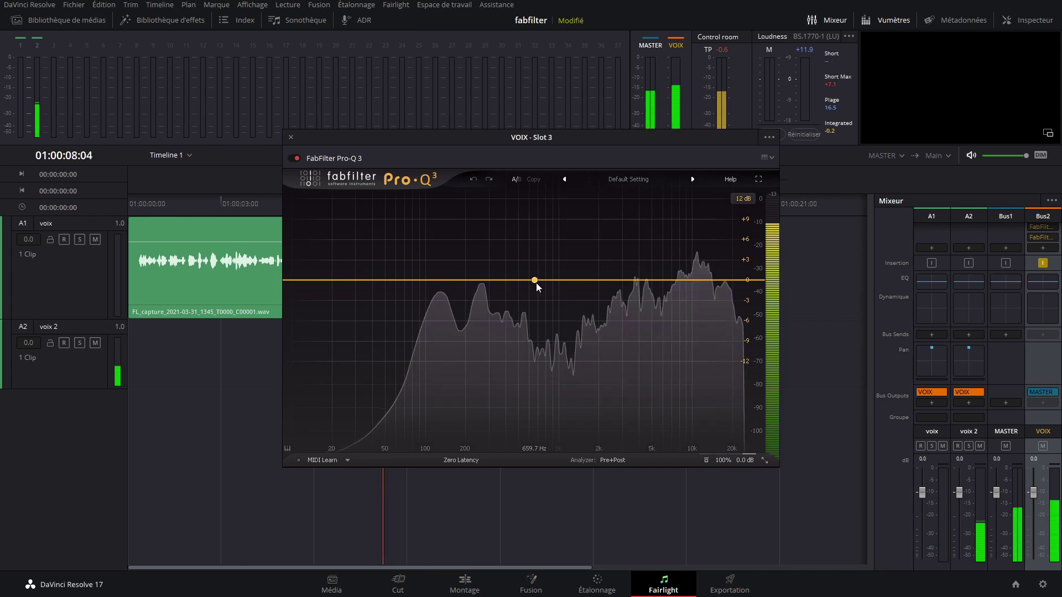
left_click(537, 280)
left_click_drag(539, 282, 649, 263)
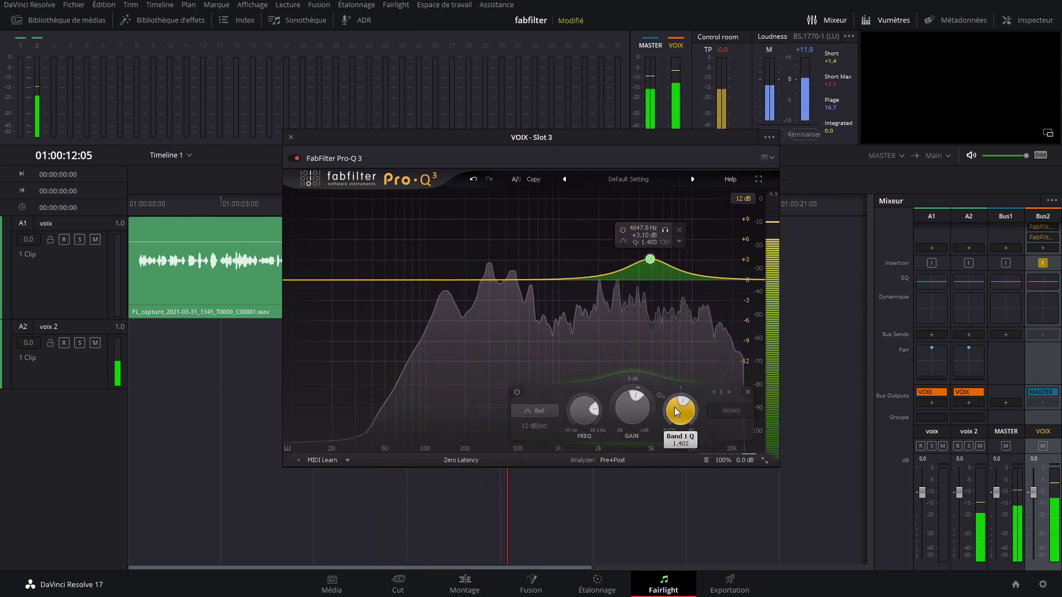
scroll(675, 408, "down", 2)
scroll(675, 408, "down", 5)
Shift the bell boost to about 5.6 kHz, set its gain to +1.96 dB, and close Pro-Q 3.
left_click_drag(653, 260, 658, 264)
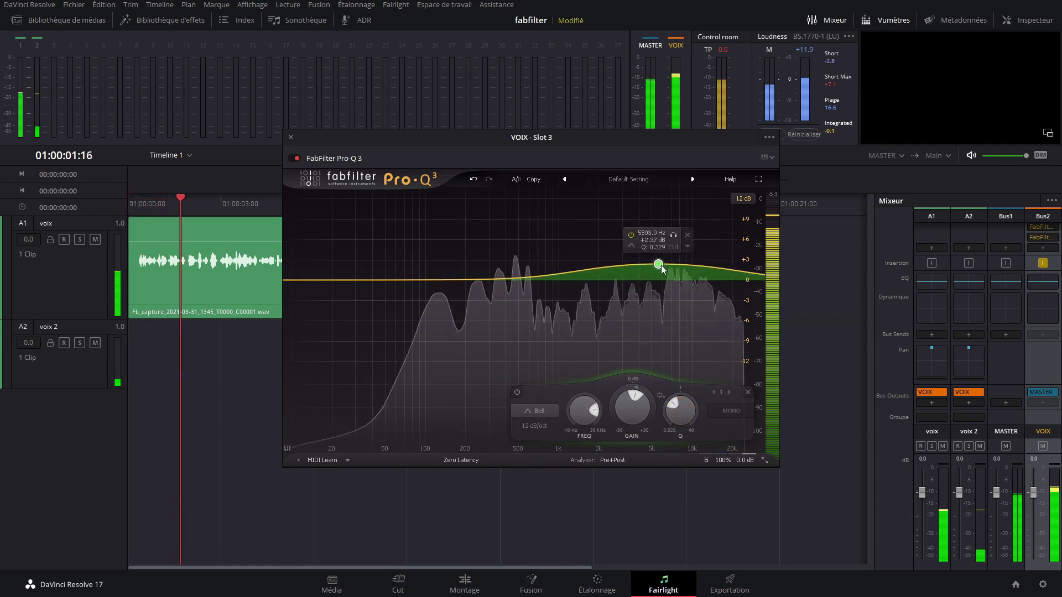
scroll(635, 399, "down", 2)
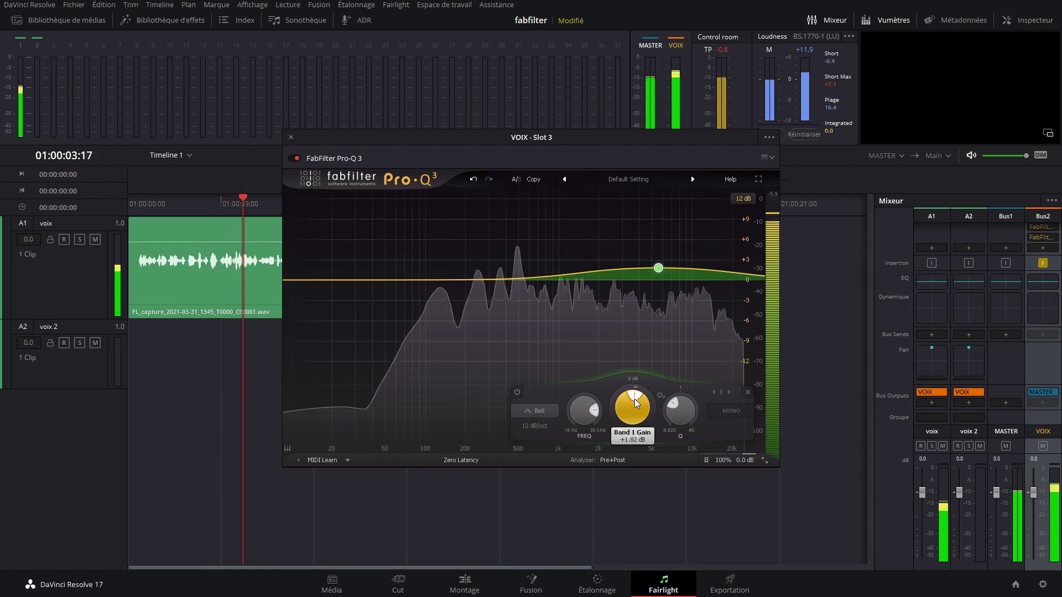
scroll(635, 399, "down", 1)
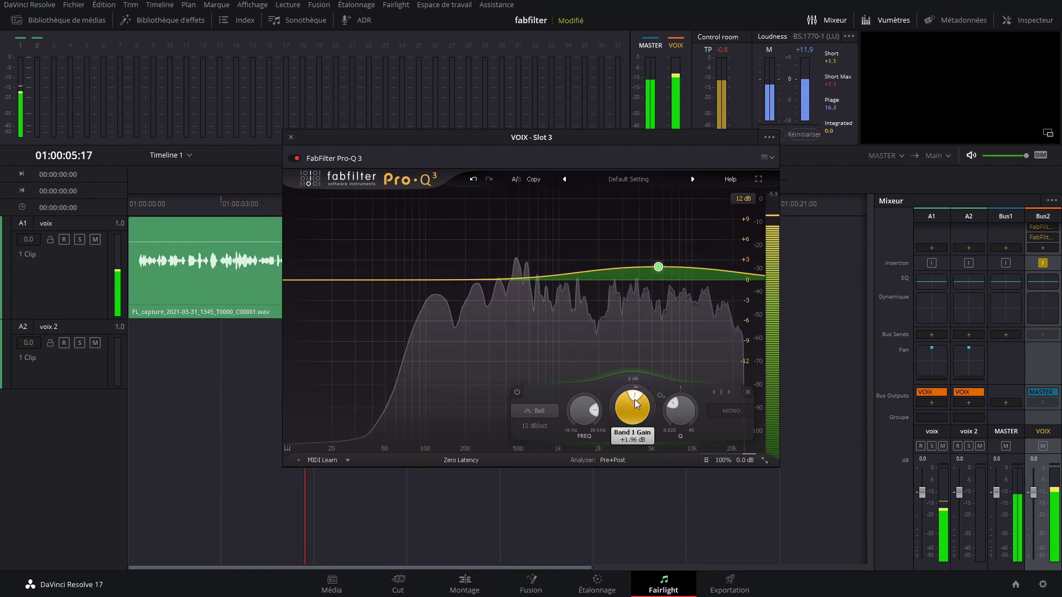
left_click(291, 137)
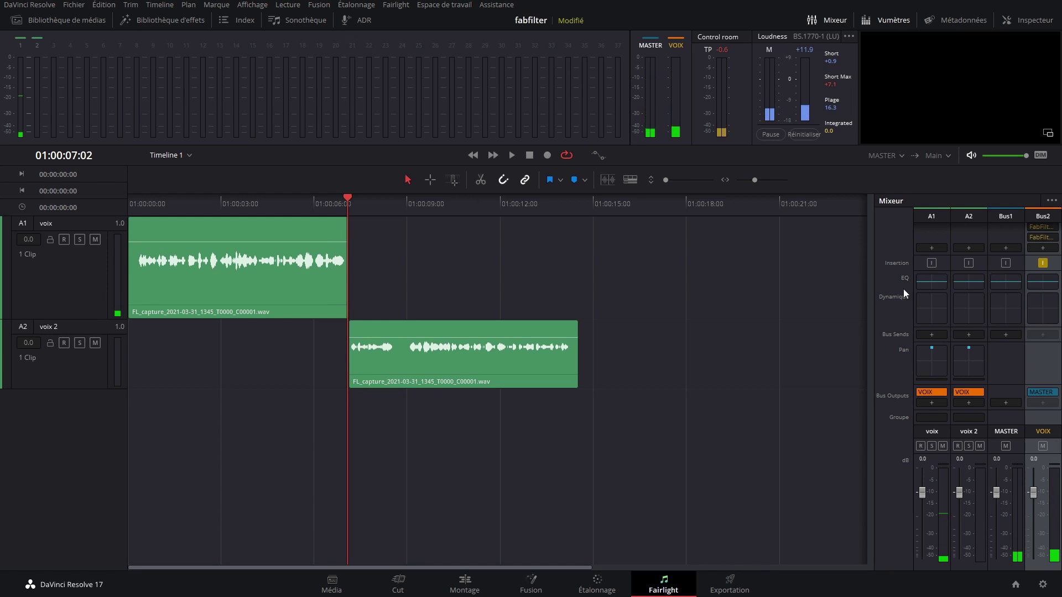
Play the voix clip from the start to listen to it through the three VOIX bus plug-ins.
scroll(1039, 308, "up", 1)
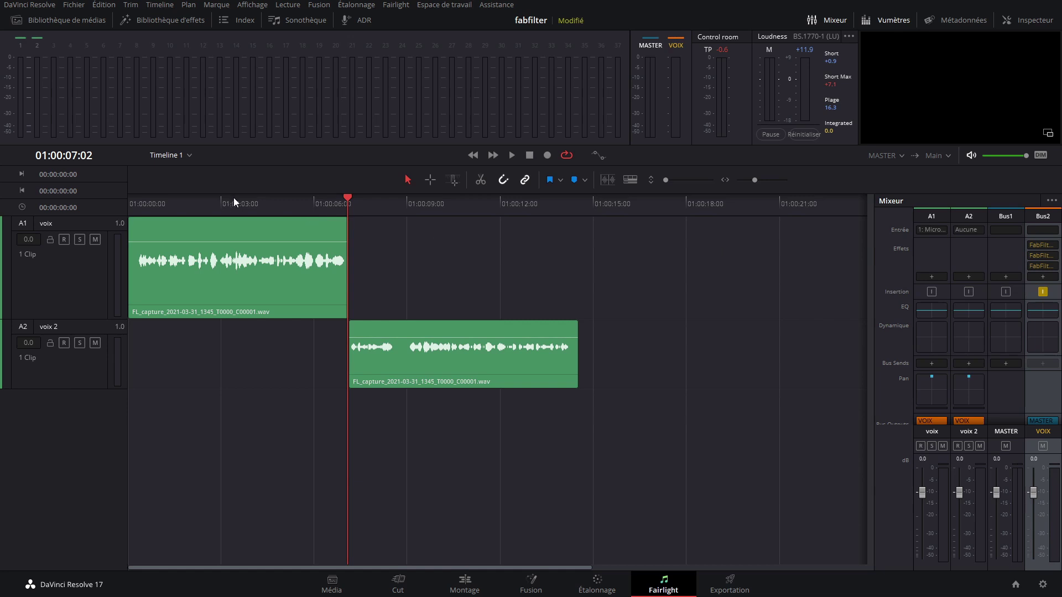
left_click_drag(224, 201, 90, 225)
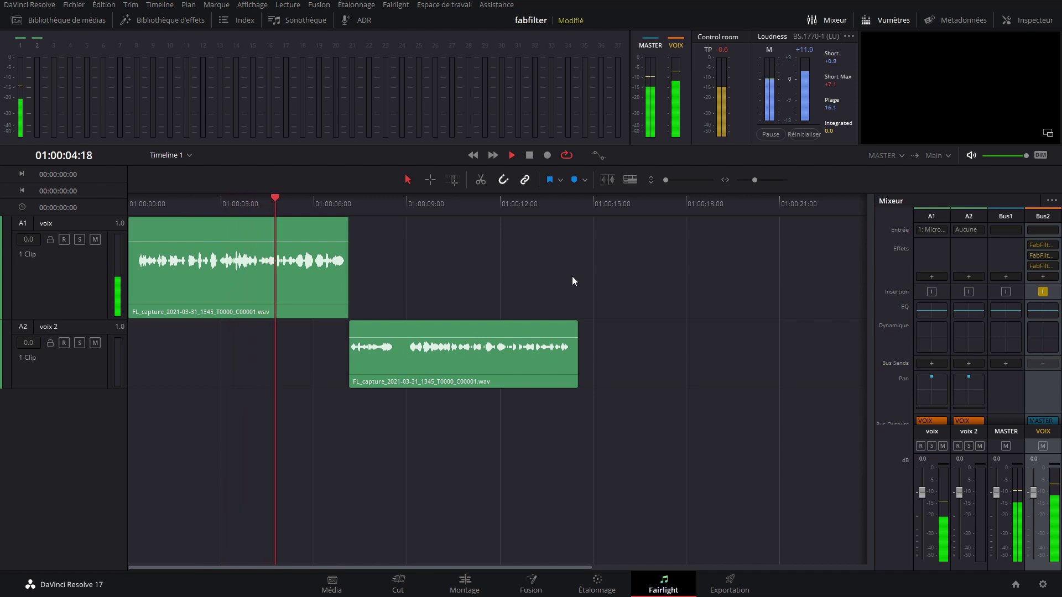
key("space")
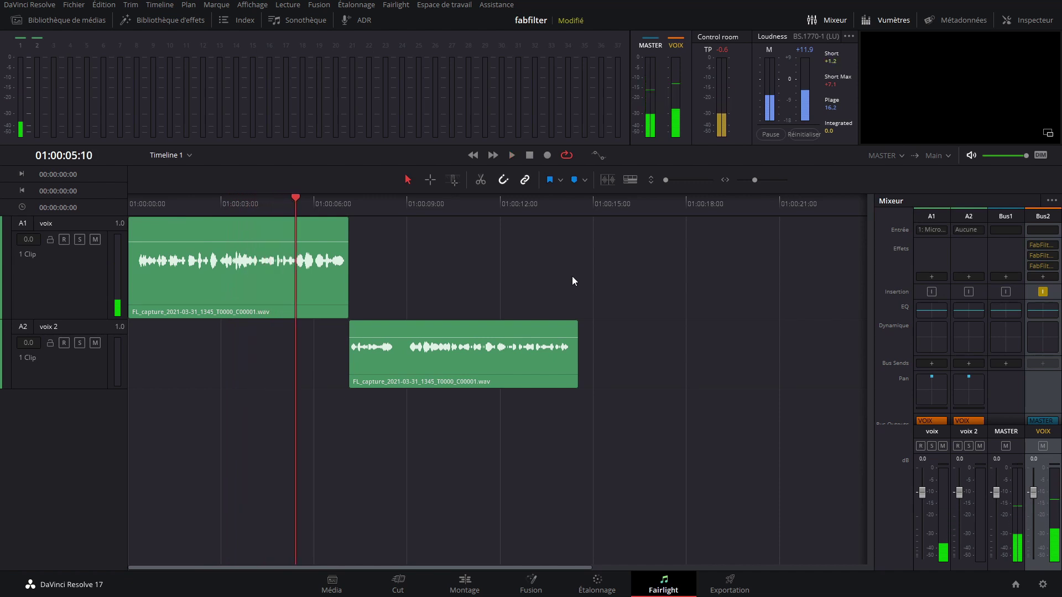
left_click_drag(286, 200, 206, 200)
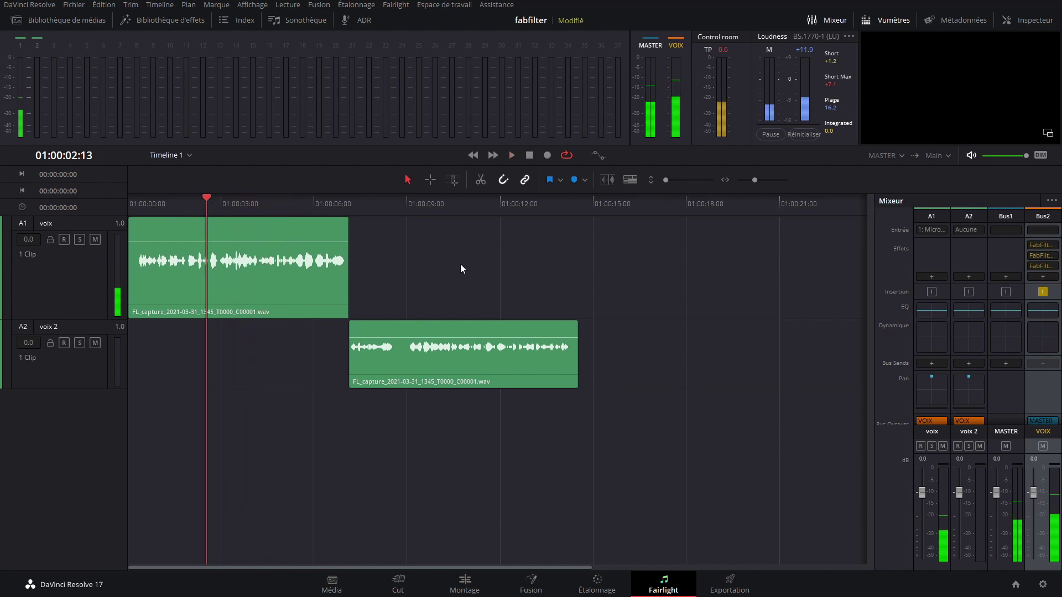
Place the playhead at the start of the voix 2 clip and select the voix 2 track.
left_click(350, 203)
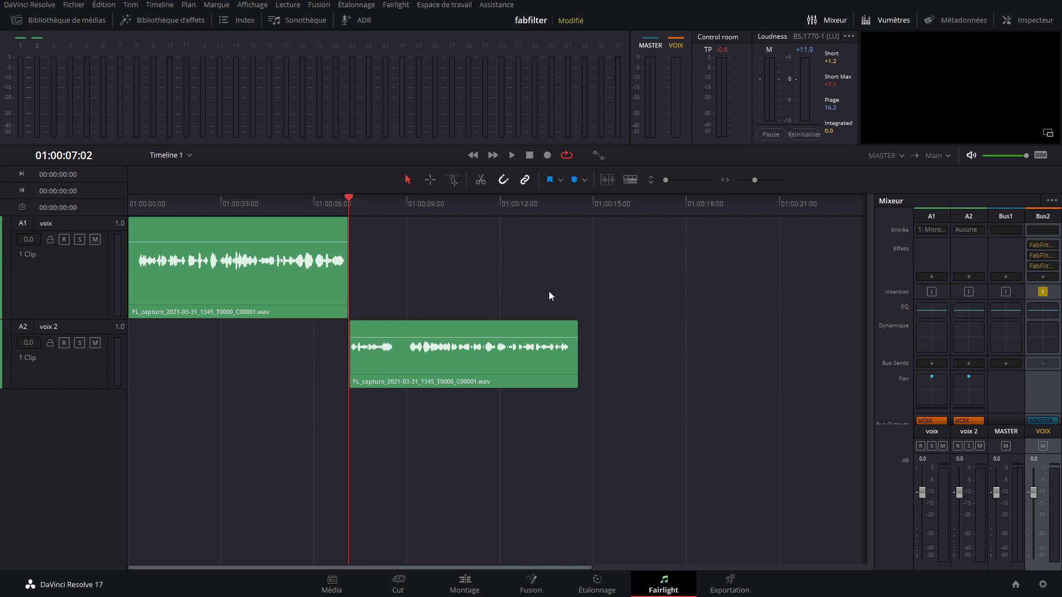
left_click(90, 380)
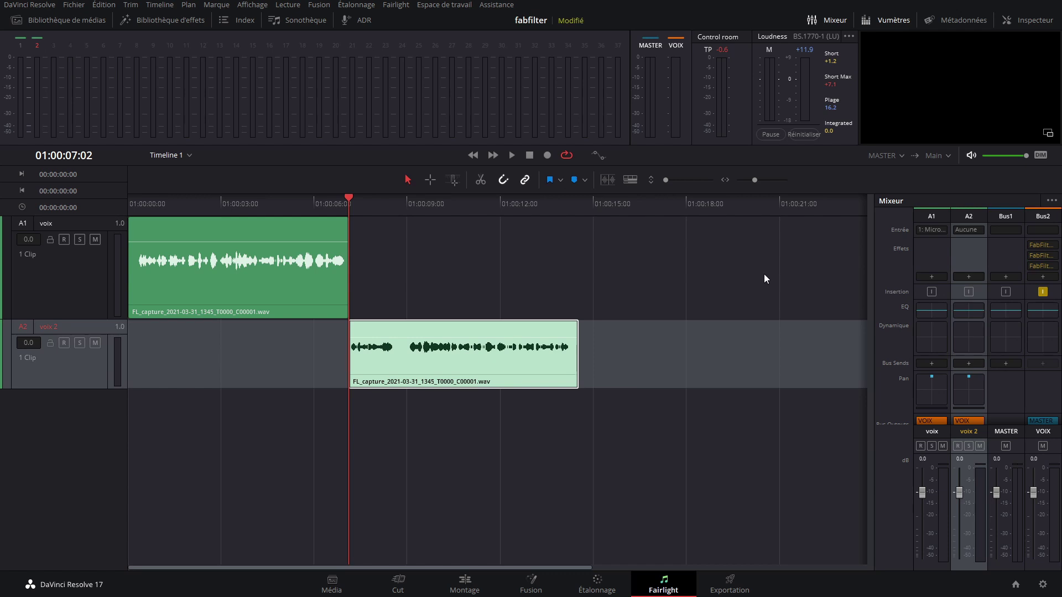
Insert FabFilter Pro-R (Mono) reverb on the voix 2 track and start playback near the beginning of its clip.
left_click(965, 278)
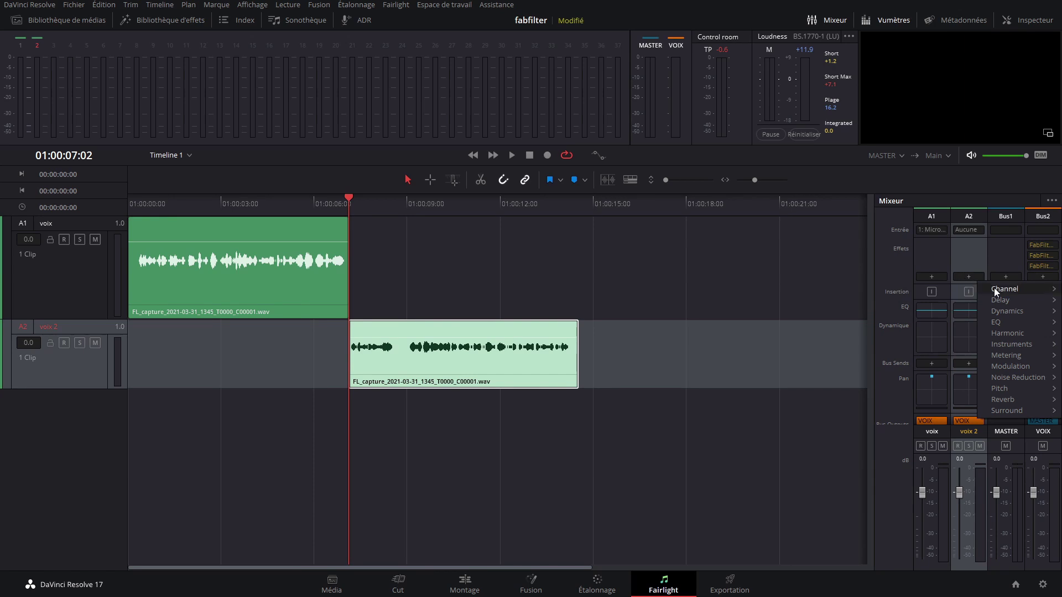
mouse_move(1014, 396)
mouse_move(940, 413)
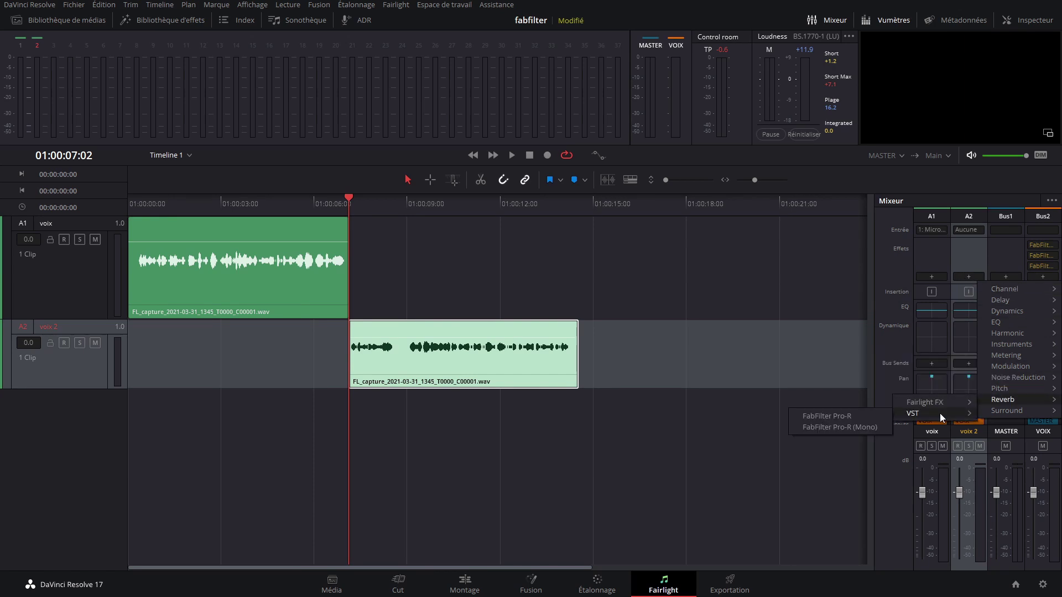
left_click(844, 427)
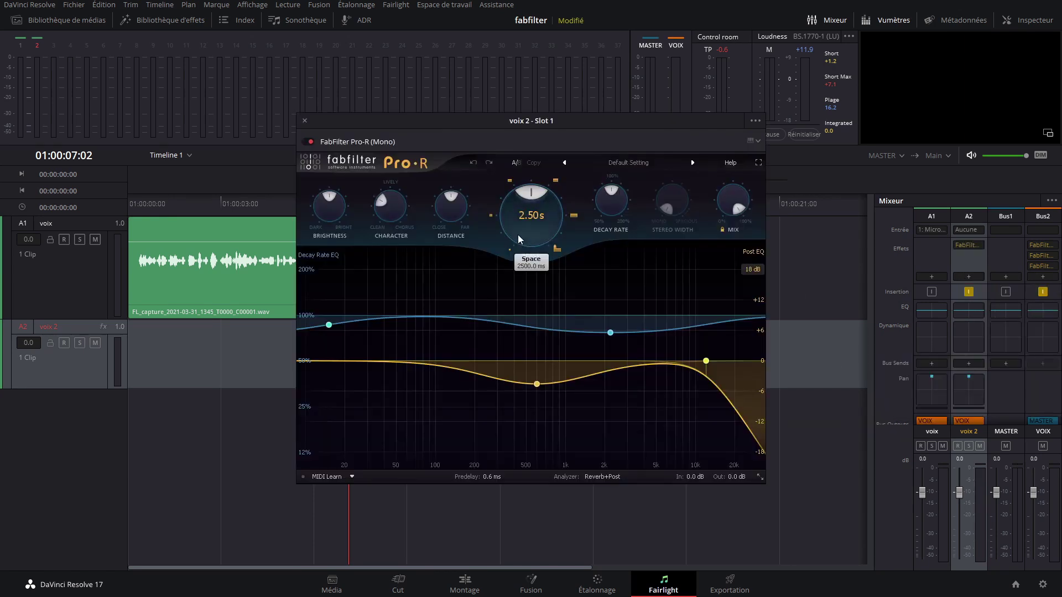
key("space")
left_click_drag(525, 134, 753, 65)
left_click(347, 204)
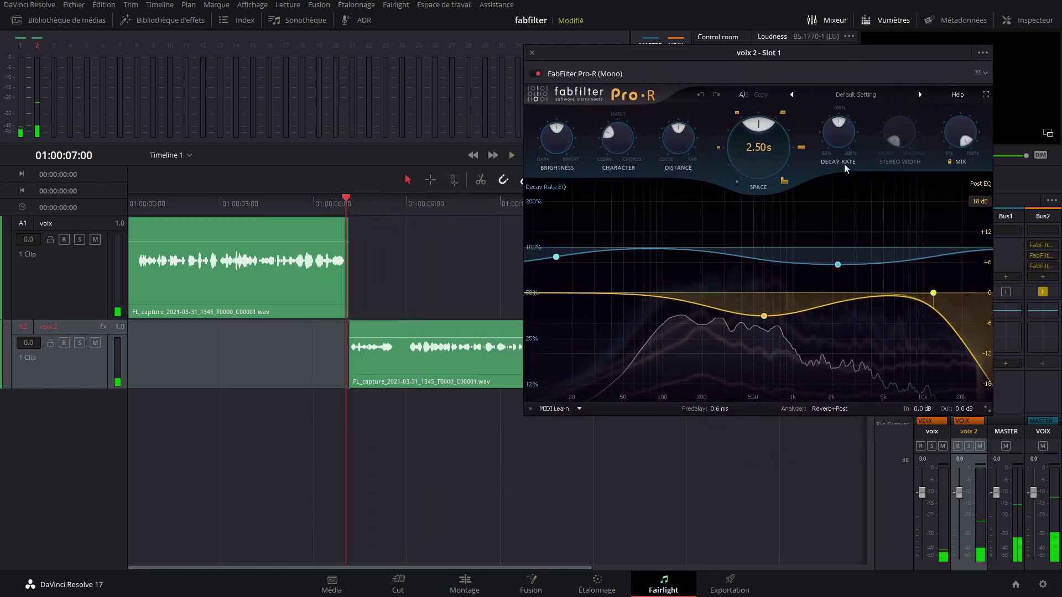
Lower the Mix of voix 2's Pro-R, settling at about 21% while listening to the clip.
mouse_move(955, 127)
left_click_drag(954, 127, 955, 227)
key("space")
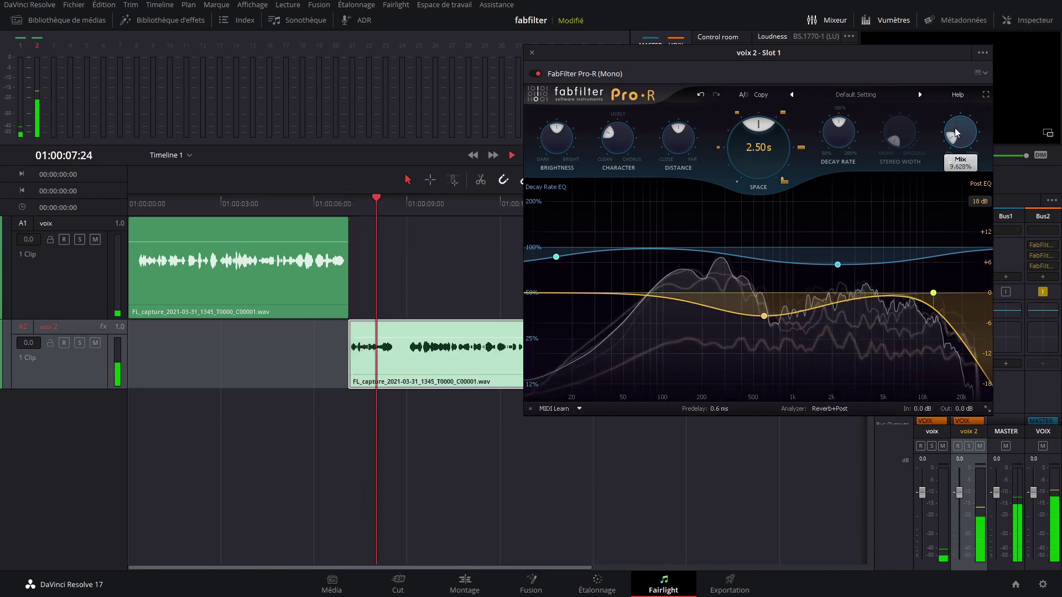
left_click_drag(955, 128, 954, 118)
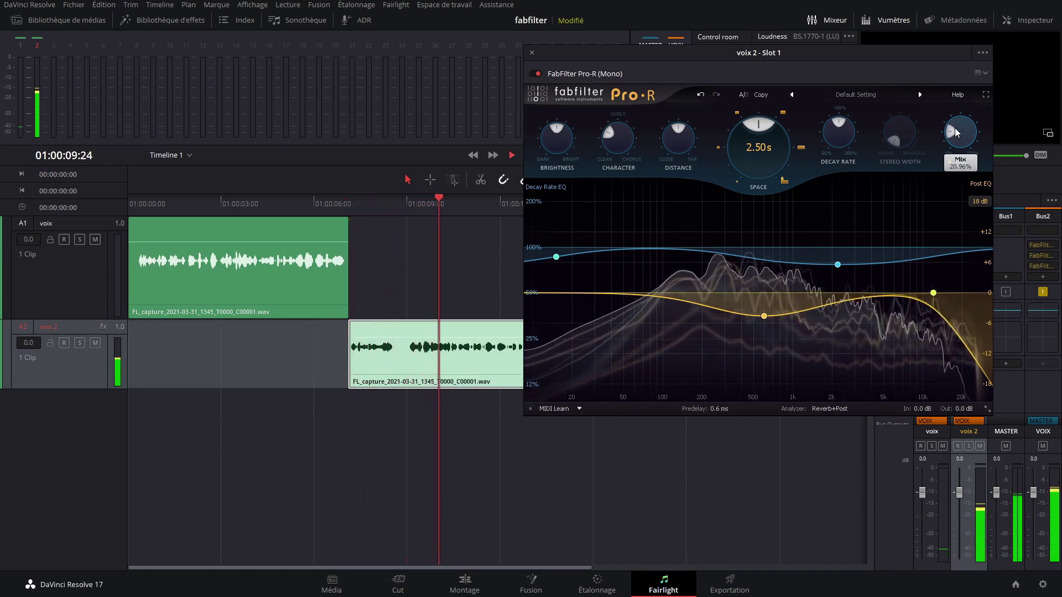
left_click_drag(751, 58, 612, 119)
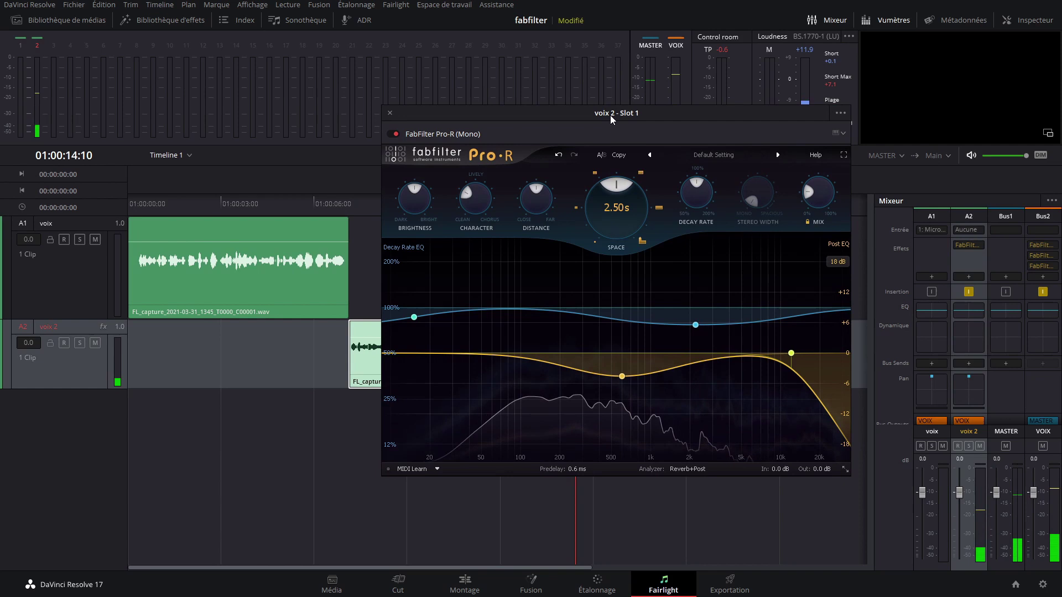
left_click_drag(610, 115, 669, 92)
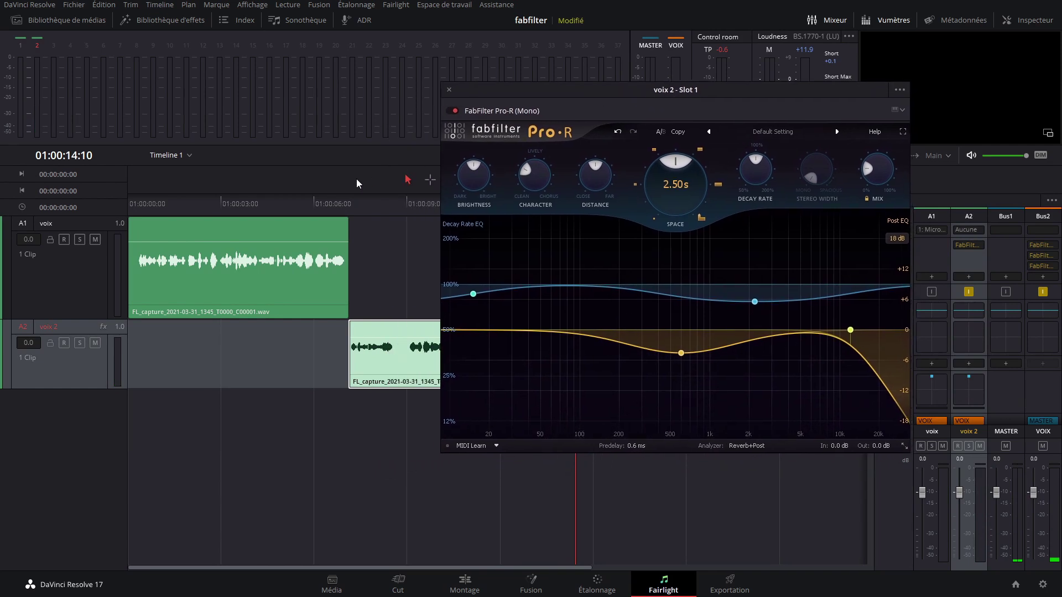
Play the last part of the voix clip without reverb and close the Pro-R window.
left_click(289, 207)
key("space")
key("space")
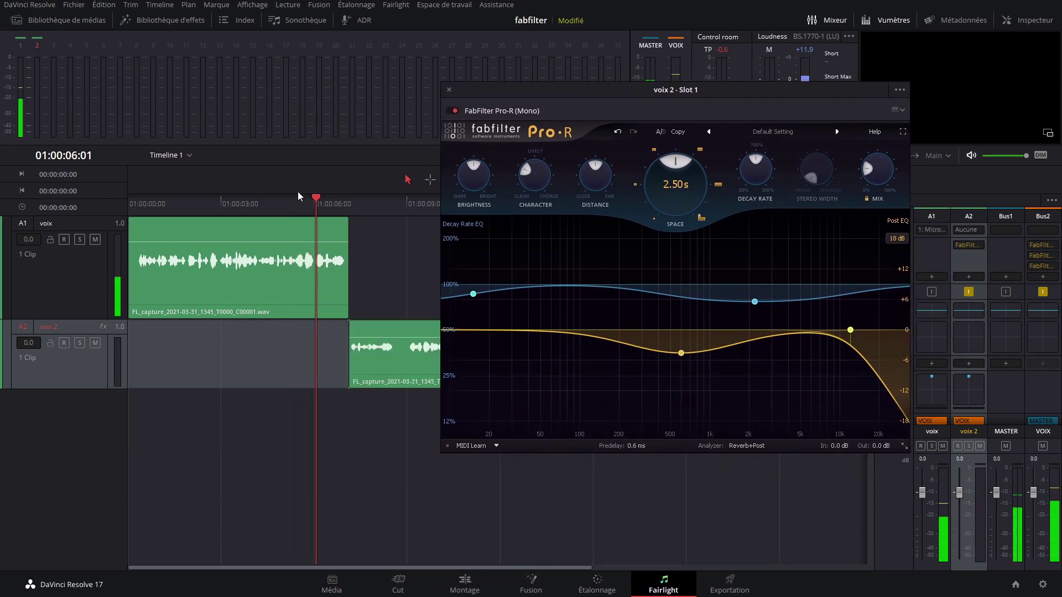
left_click(448, 90)
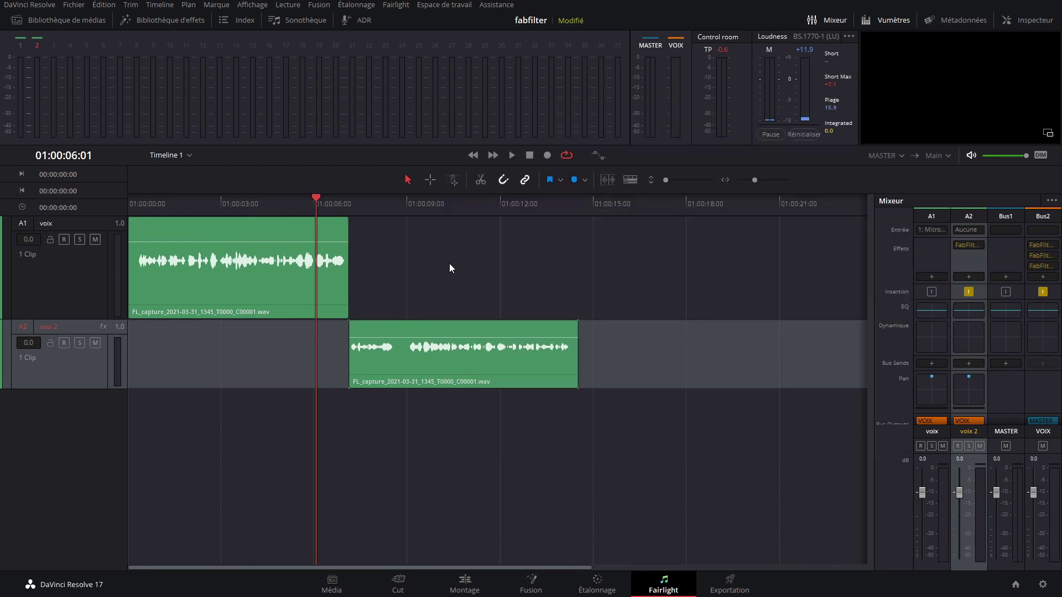
Play part of the voix clip and part of the voix 2 clip to compare the dry and reverberated voices.
mouse_move(963, 245)
left_click(254, 204)
key("space")
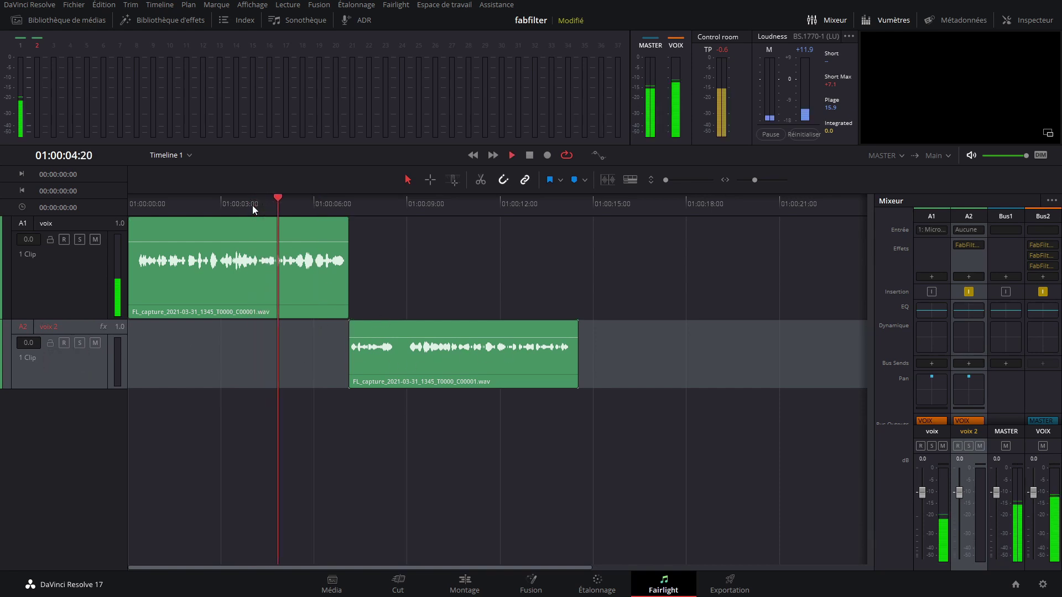
key("space")
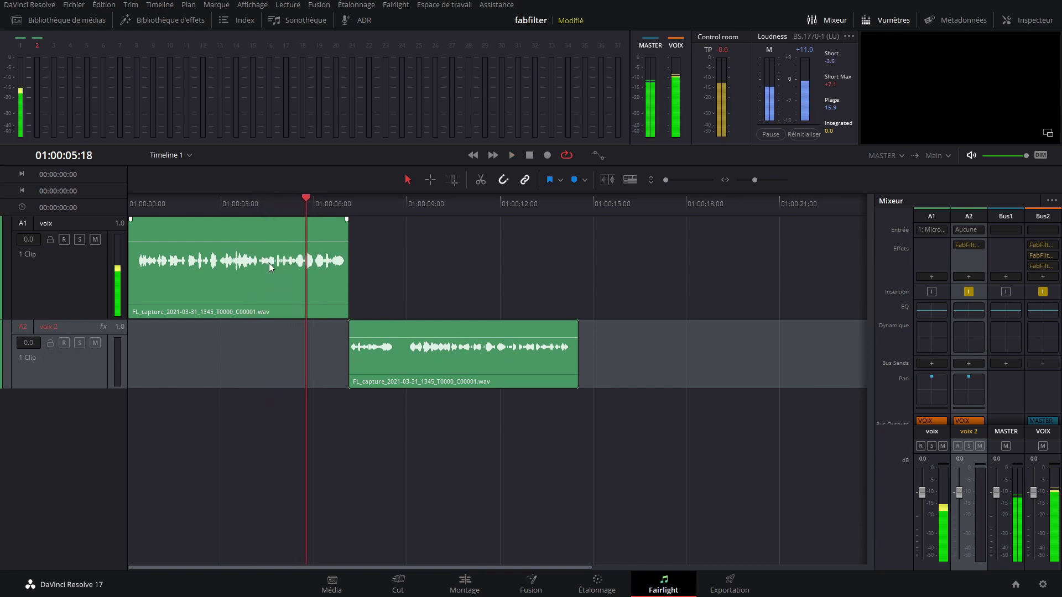
left_click(396, 208)
key("space")
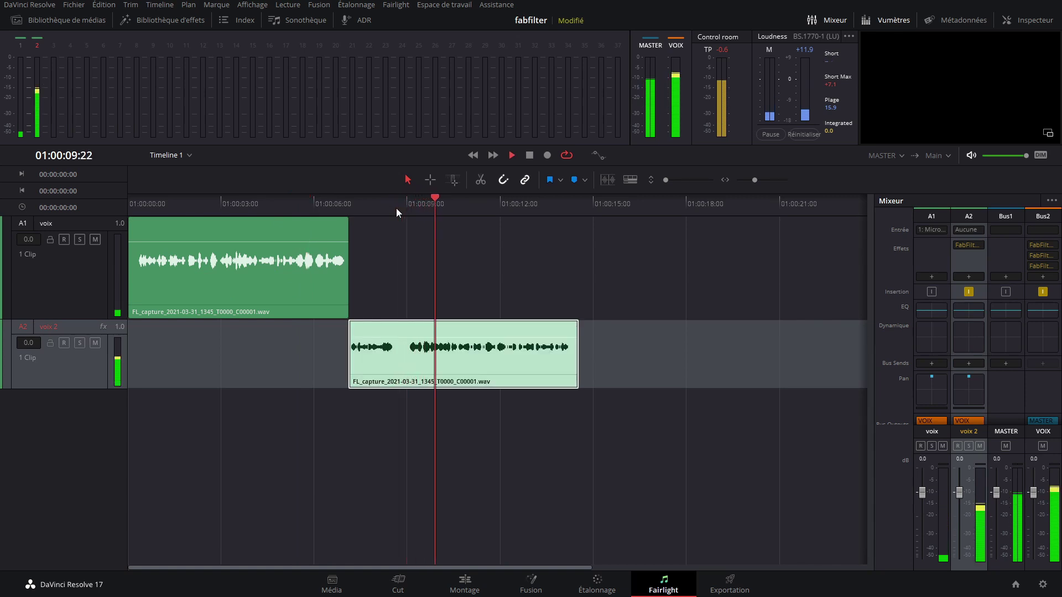
key("space")
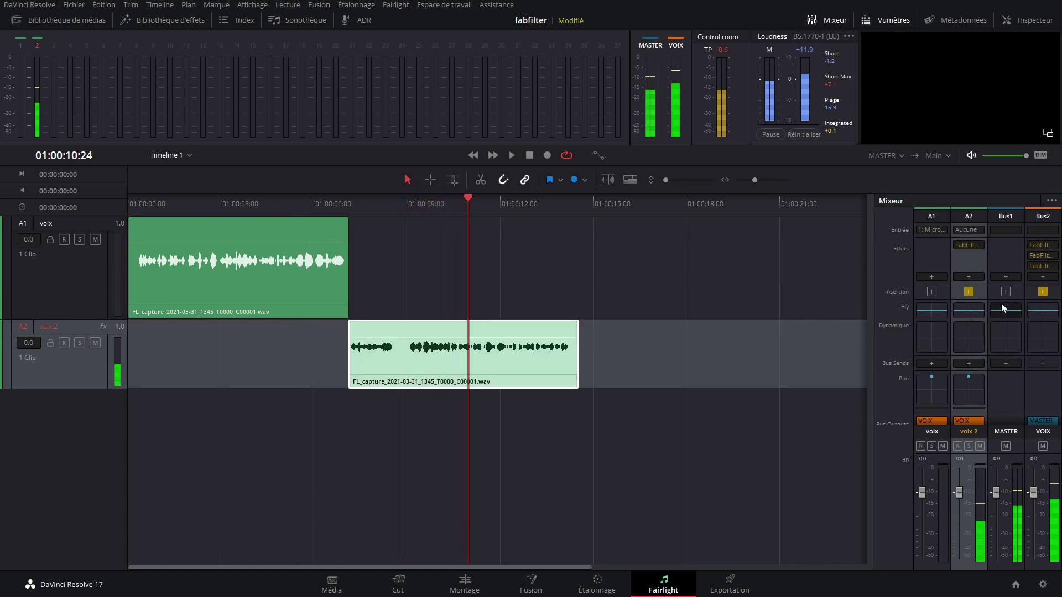
Remove Pro-R from voix 2, insert Pro-R (Mono) as the fourth VOIX bus effect, and lower its Mix to roughly halfway.
left_click(979, 246)
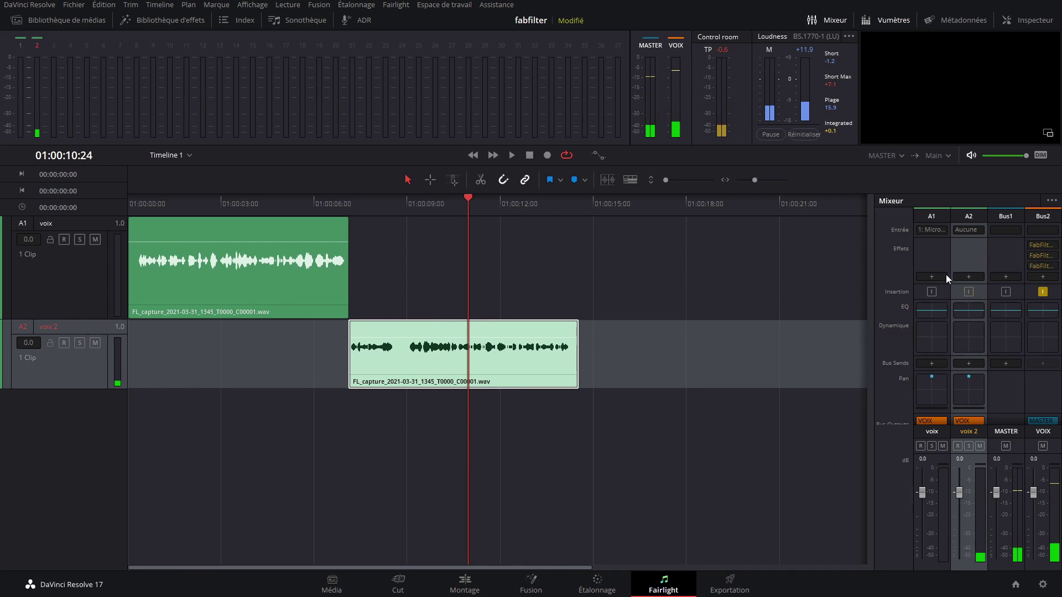
left_click(1029, 277)
mouse_move(1018, 344)
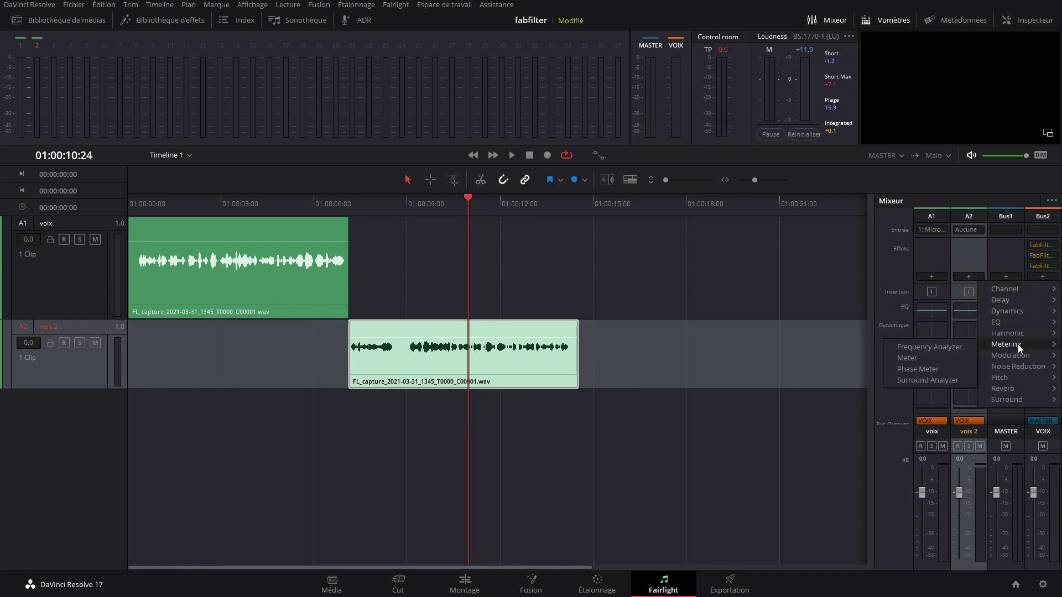
mouse_move(1010, 387)
mouse_move(946, 397)
left_click(858, 415)
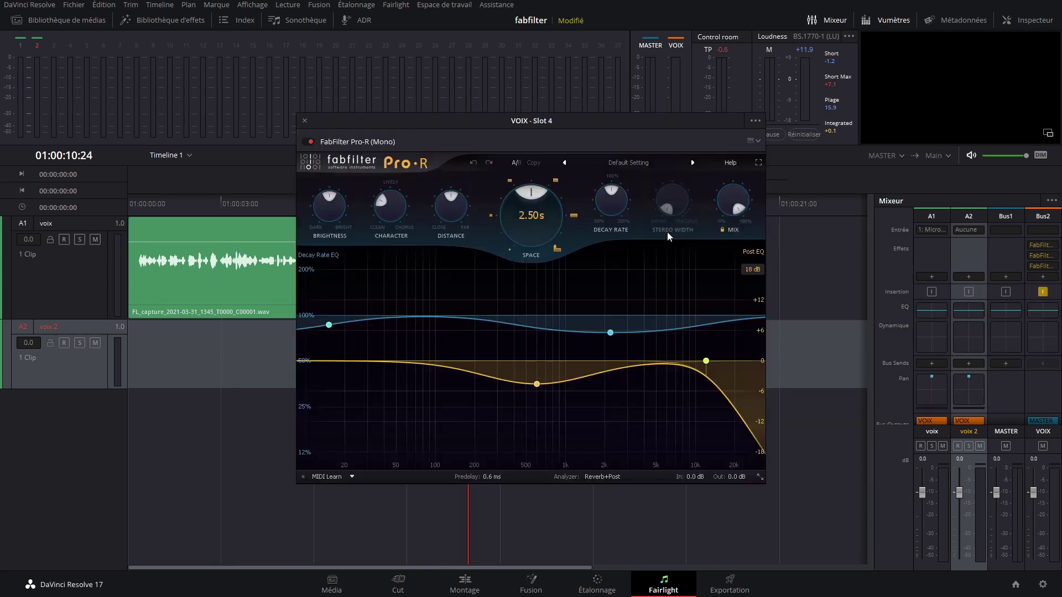
left_click_drag(732, 200, 715, 300)
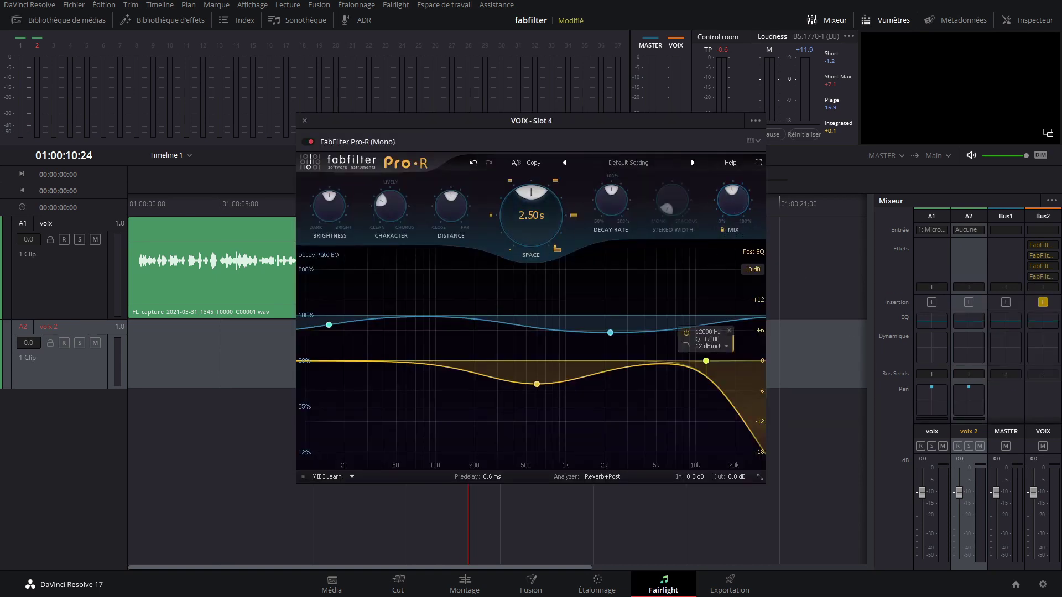
Play sections of the voix and voix 2 clips to hear the shared reverb on both voices.
left_click(191, 202)
key("space")
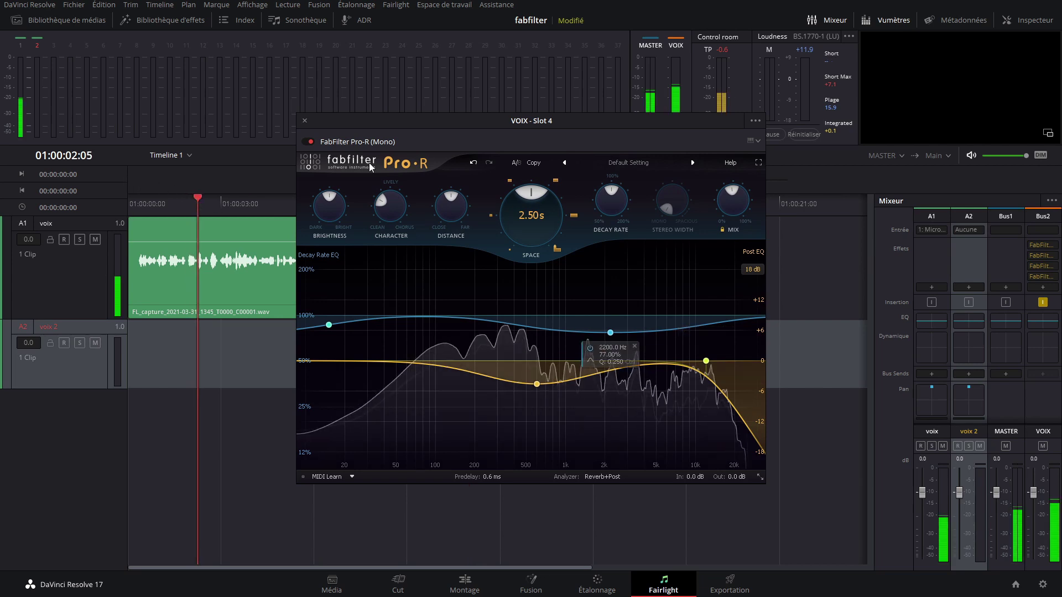
left_click_drag(556, 124, 763, 88)
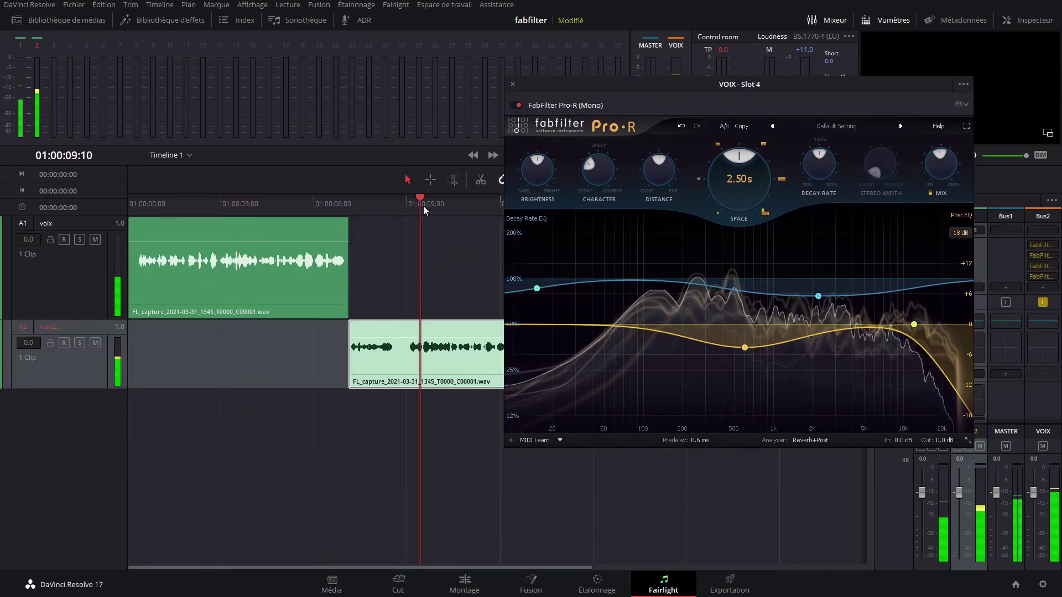
left_click_drag(438, 205, 260, 207)
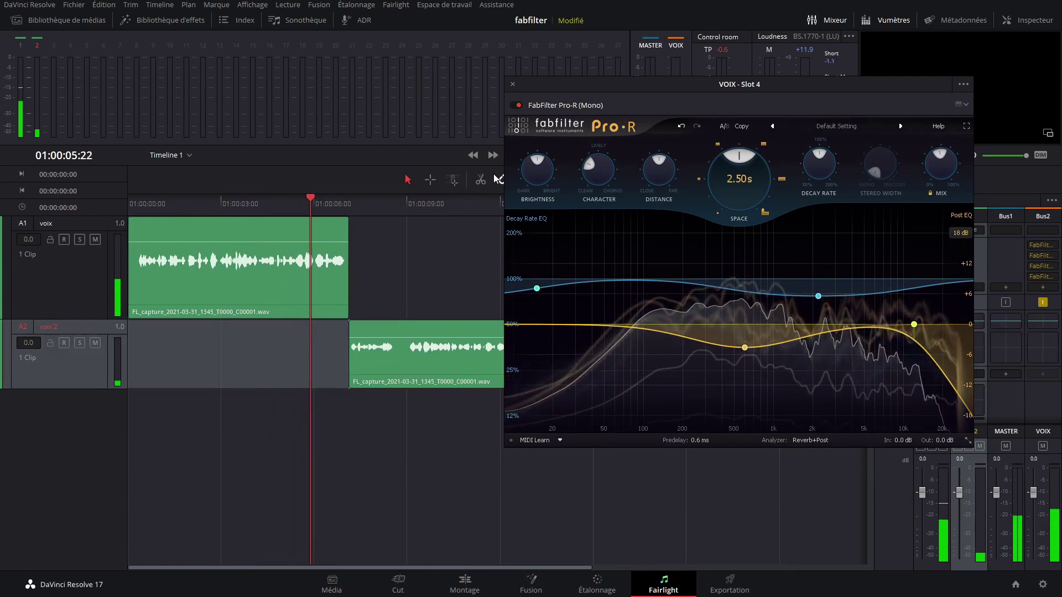
Close and delete Pro-R from the VOIX bus, and play the transition from voix to voix 2 without reverb.
left_click(512, 84)
mouse_move(1053, 283)
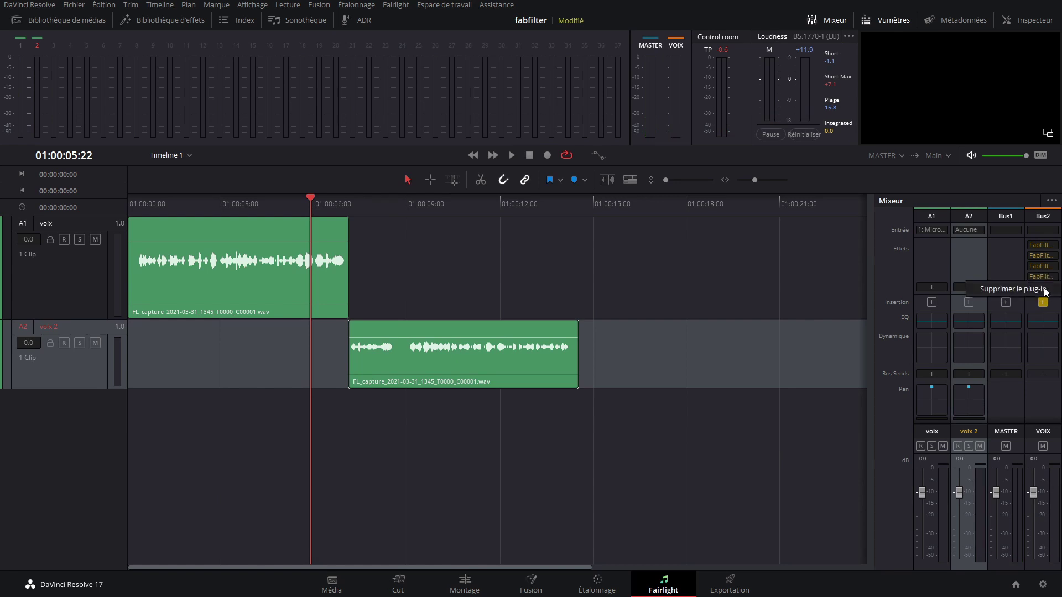
left_click(1053, 279)
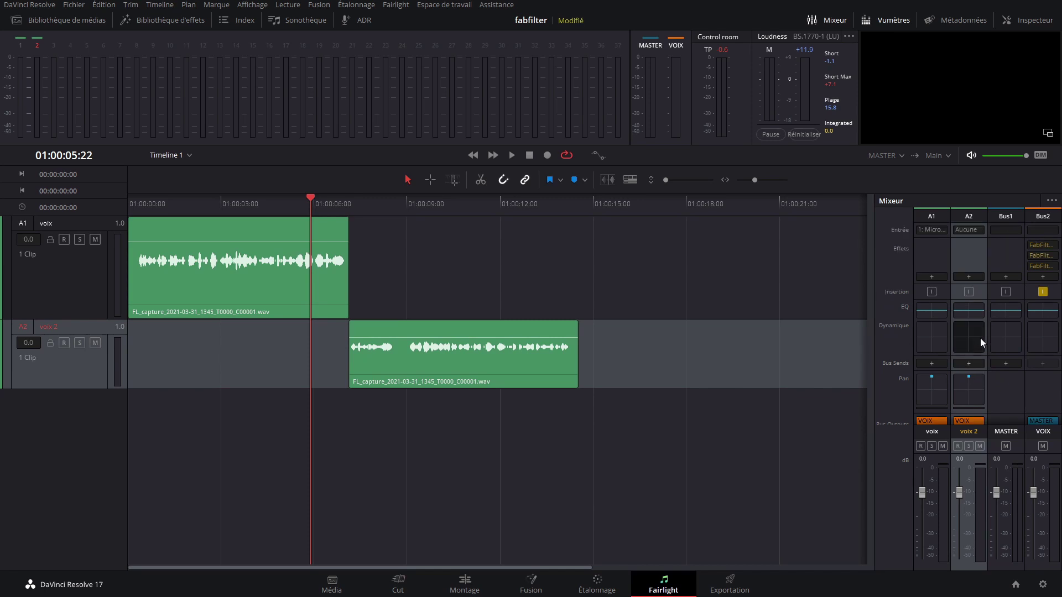
key("space")
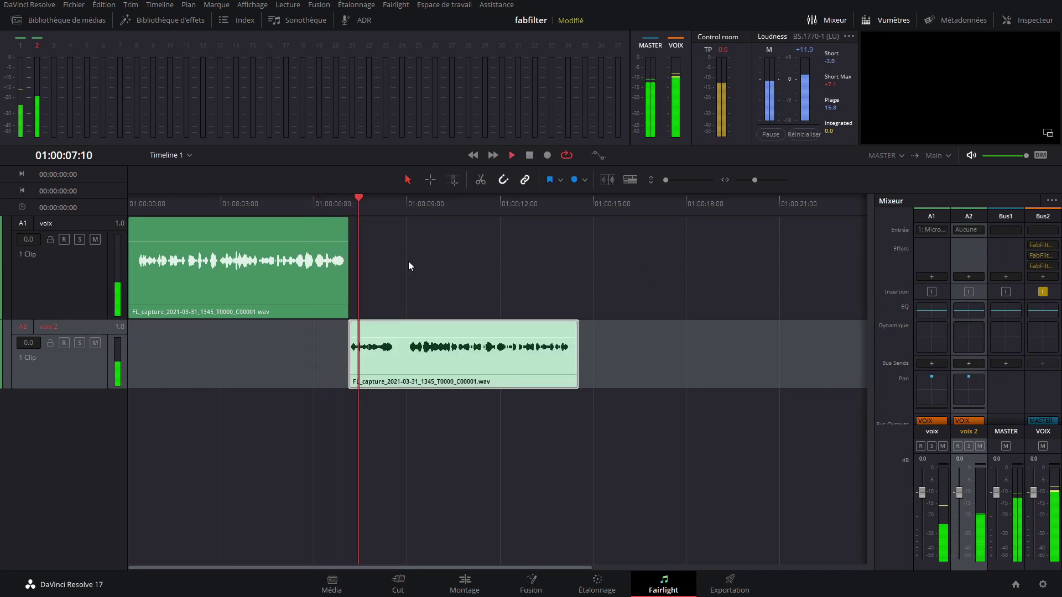
left_click(479, 269)
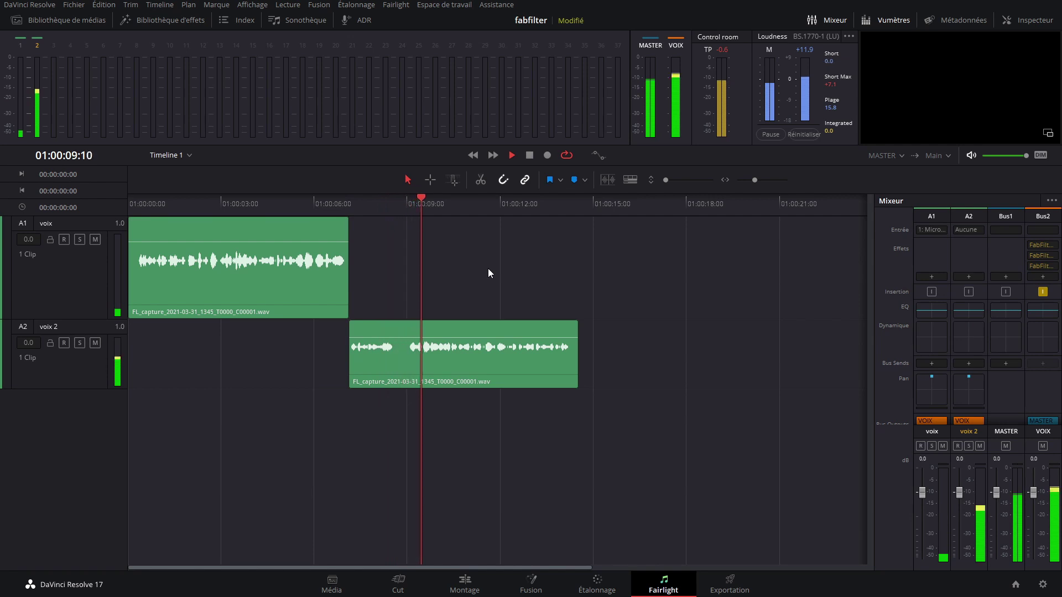
key("space")
Split the voix 2 clip at 01:00:08:15 and remove the silent pause, joining both parts with a short crossfade.
scroll(407, 363, "up", 5)
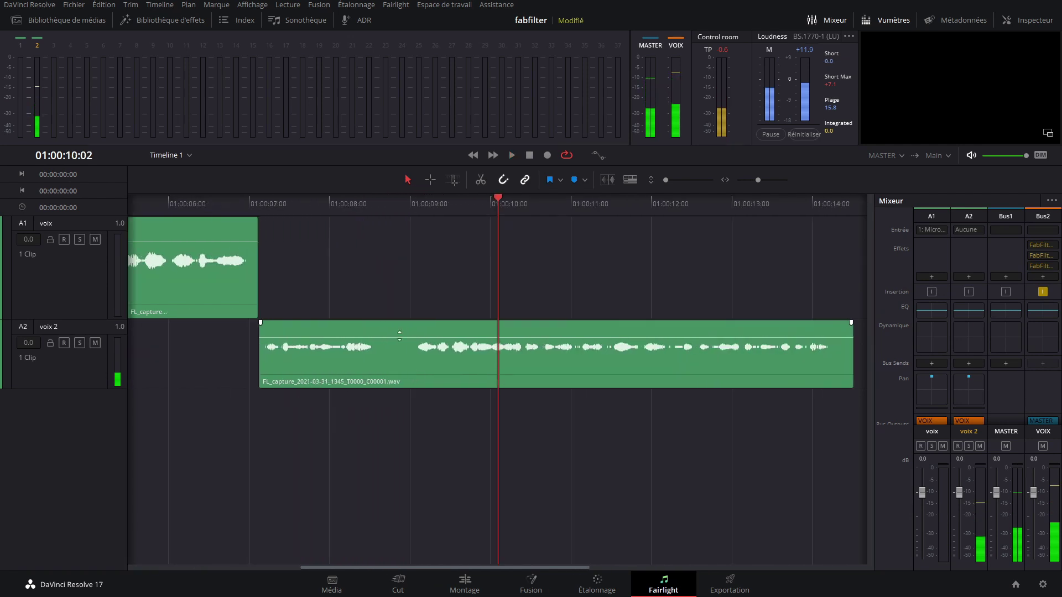
left_click_drag(359, 212, 377, 211)
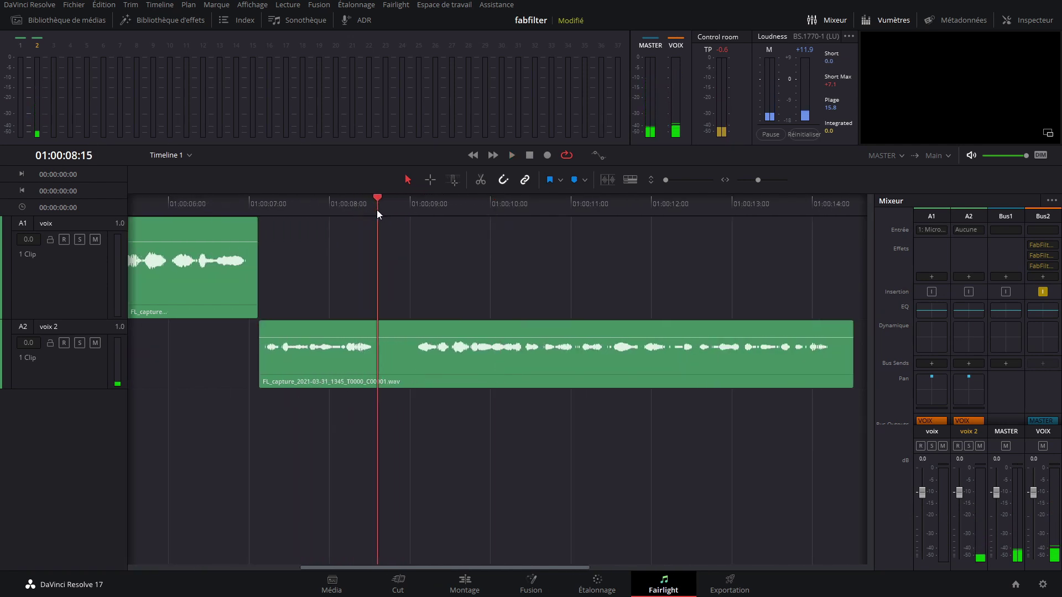
left_click(394, 361)
left_click(478, 180)
left_click_drag(381, 366, 440, 369)
Play voix 2 twice from just before the cut to check the shortened pause.
key("space")
key("space")
left_click(342, 205)
key("space")
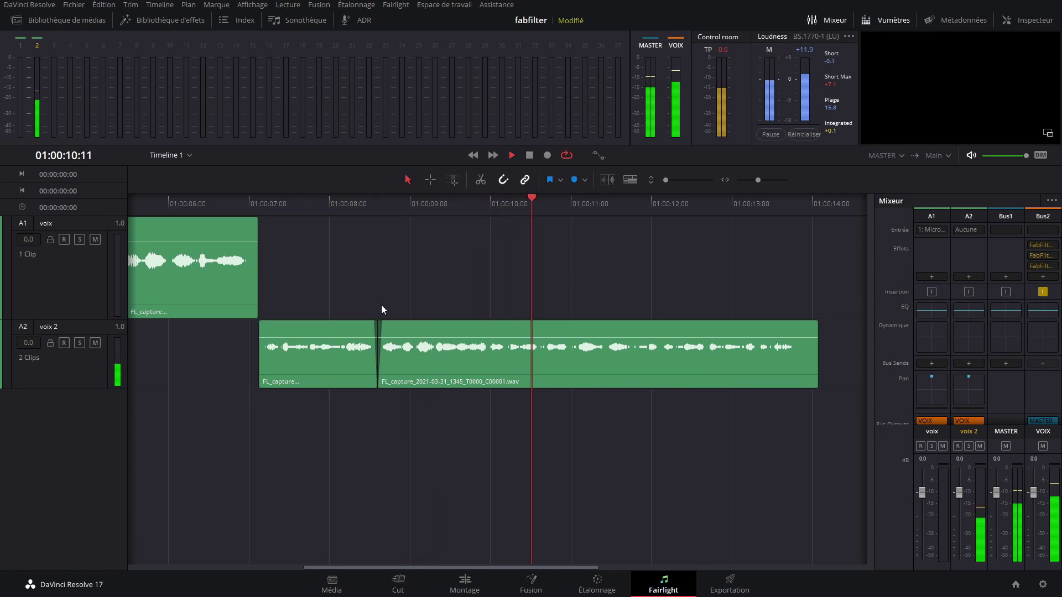
left_click(343, 205)
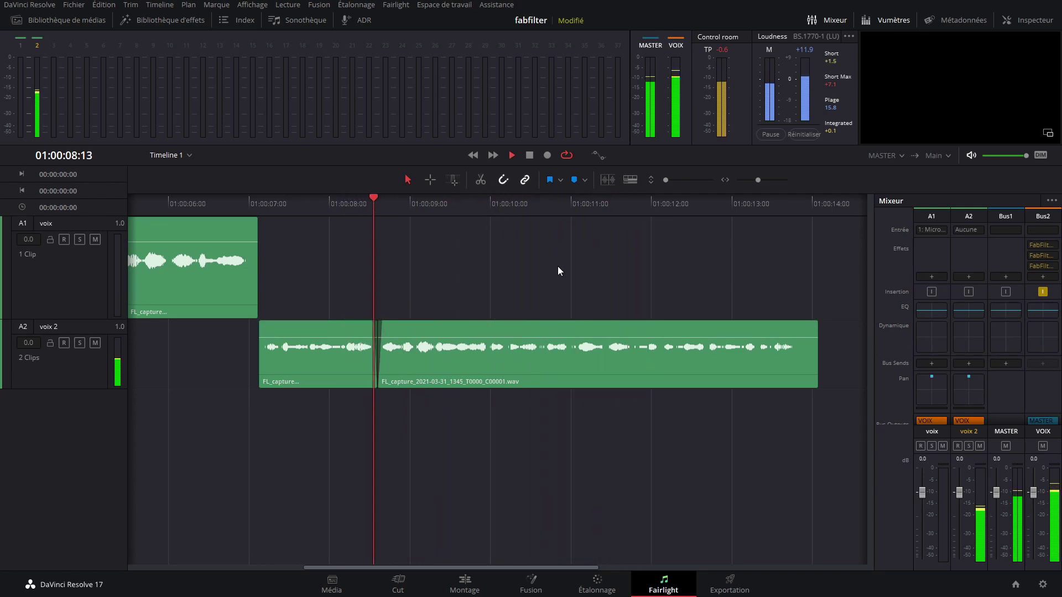
key("space")
left_click_drag(331, 265, 635, 271)
left_click_drag(232, 351, 361, 366)
scroll(361, 366, "down", 2)
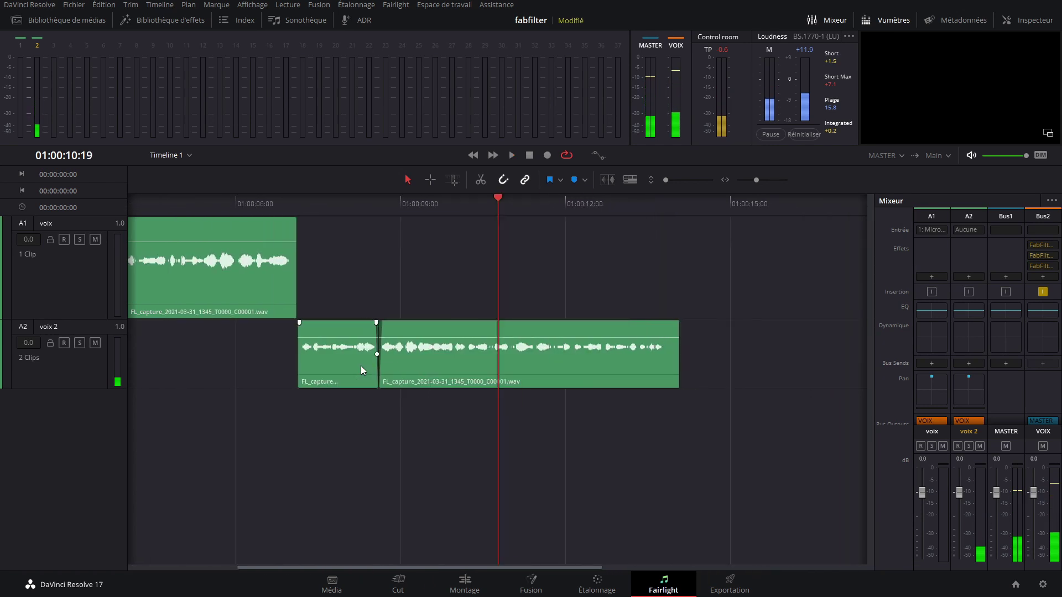
scroll(360, 291, "left", 5)
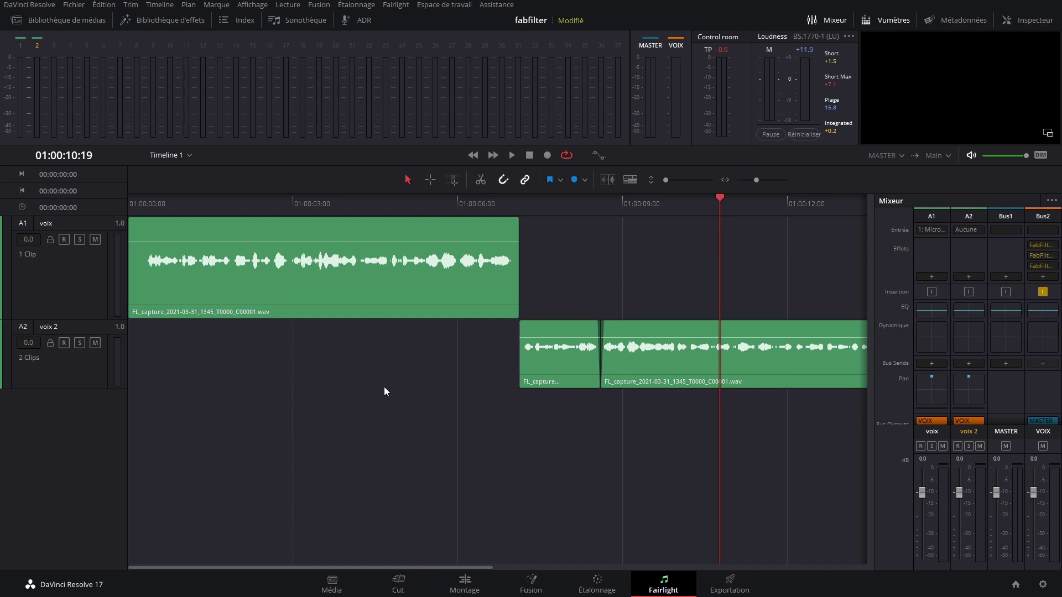
View the EQ curve of the first Pro-Q 3 on the VOIX bus, close it, and move the playhead to 01:00:00:17.
left_click(1042, 245)
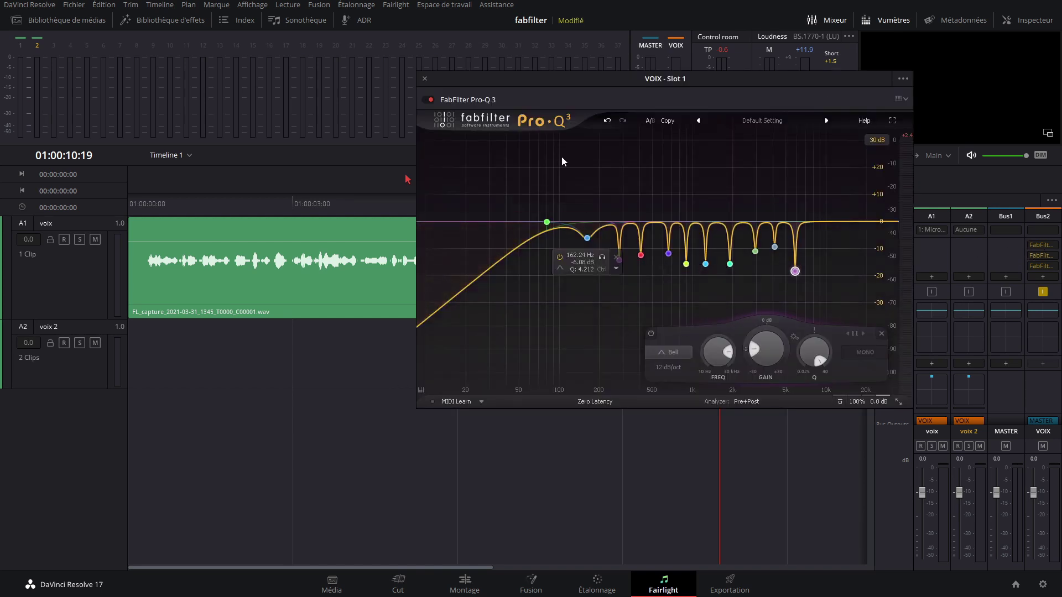
left_click(424, 78)
left_click_drag(199, 207, 167, 212)
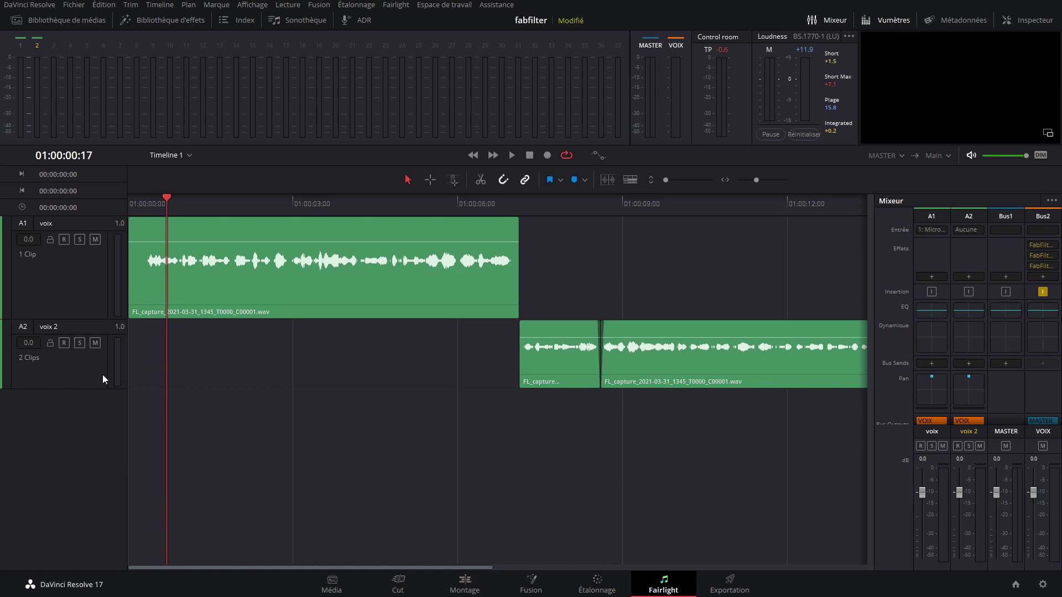
Slightly reduce the voix 2 track height and preview the two HRDS BOOM sounds in the fx bin.
left_click_drag(74, 390, 84, 382)
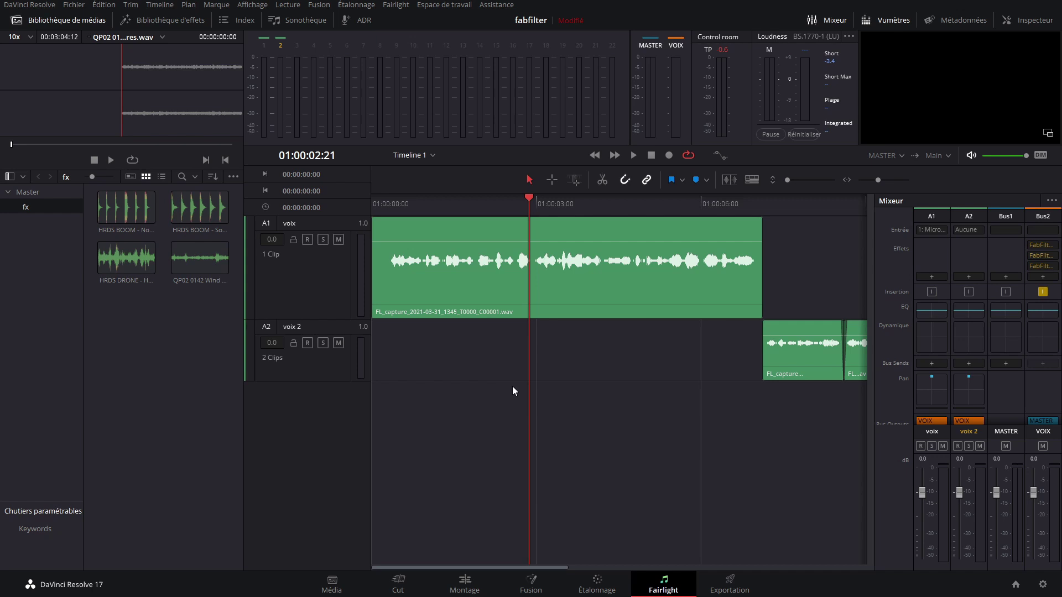
left_click(115, 208)
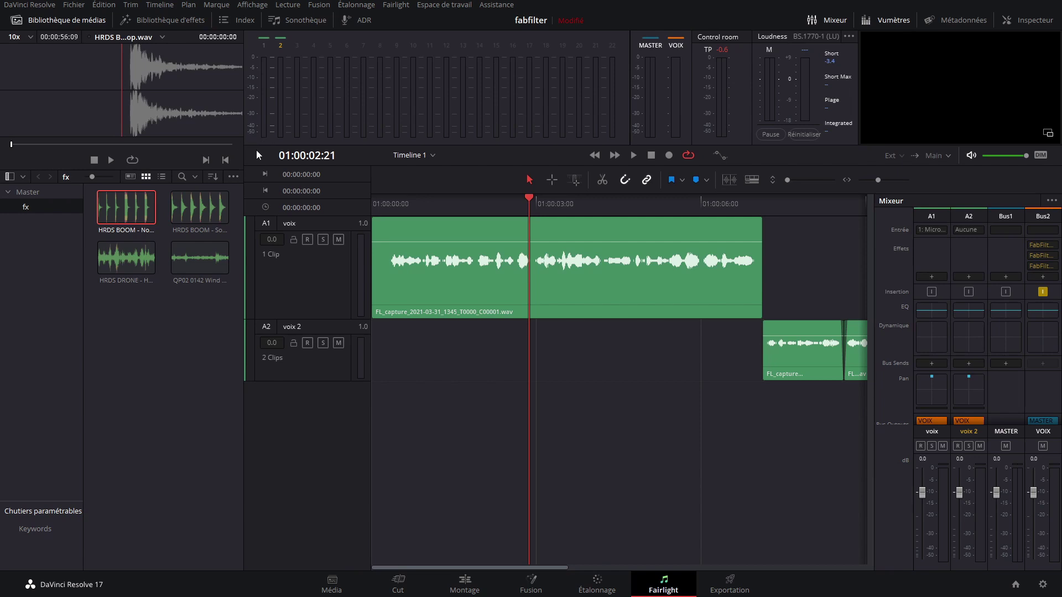
key("space")
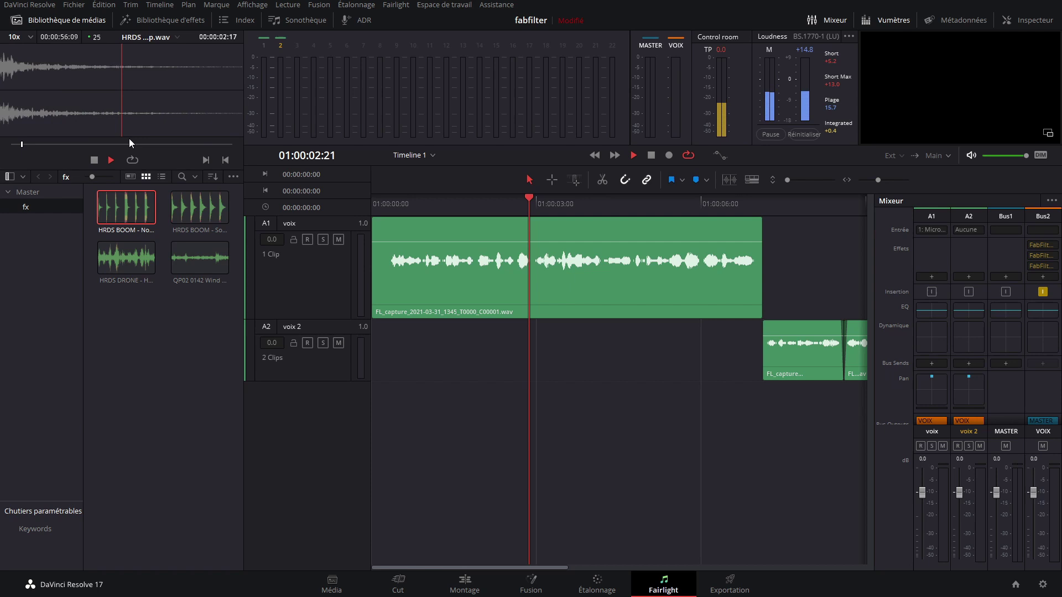
left_click(191, 204)
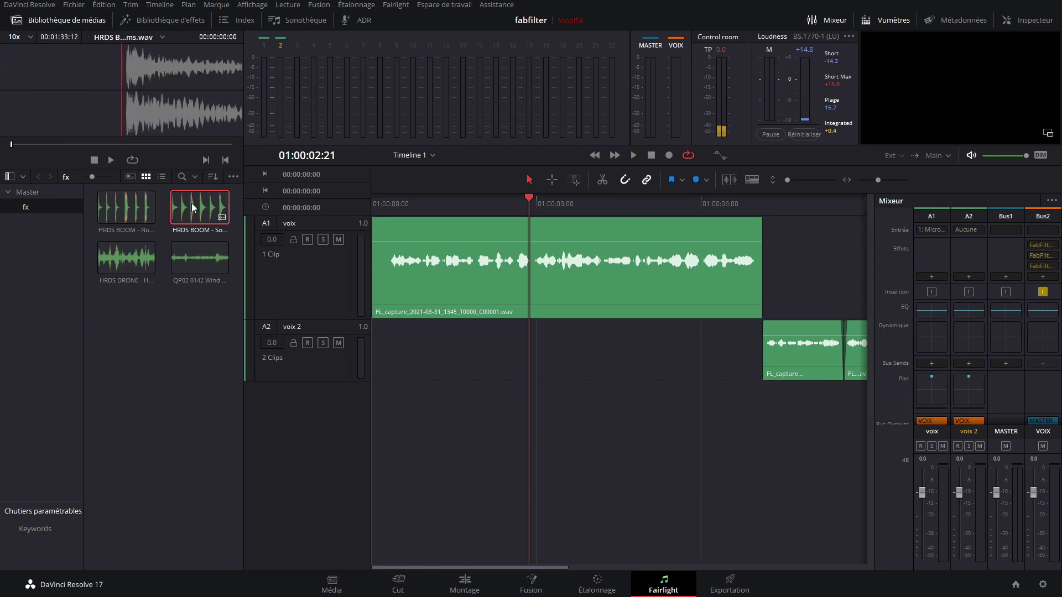
key("space")
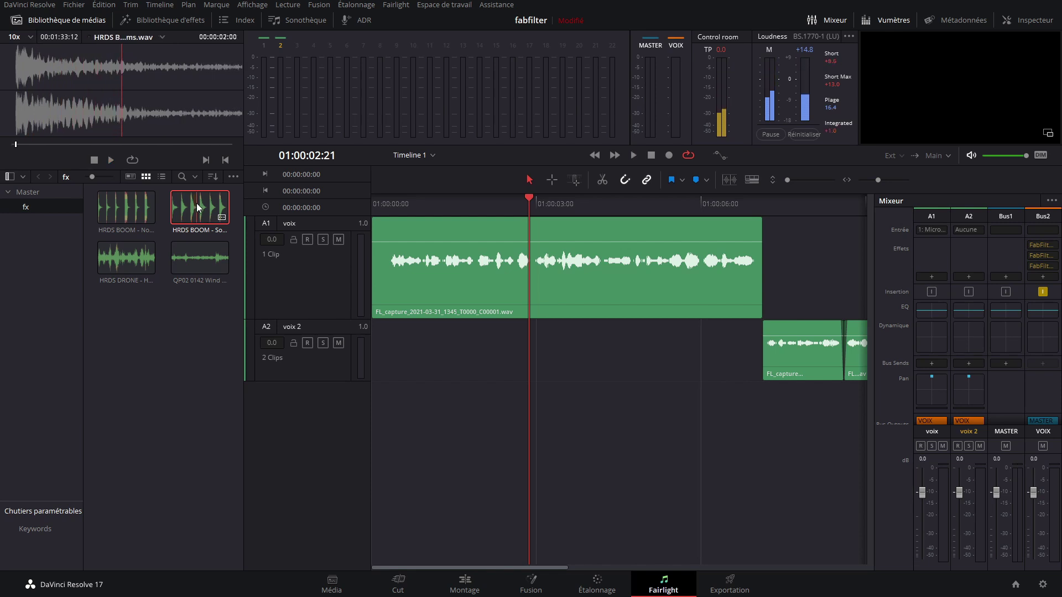
Set the in point of HRDS BOOM - Soft Booms at 00:00:00:01, just before the first hit, and replay it.
left_click_drag(86, 146, 4, 148)
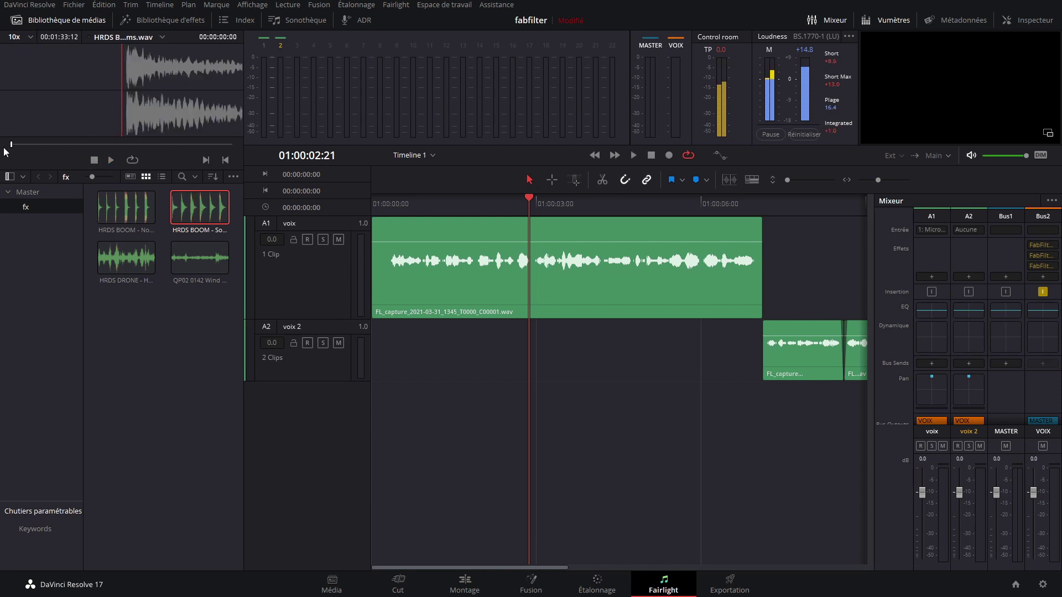
key("space")
left_click_drag(121, 91, 135, 91)
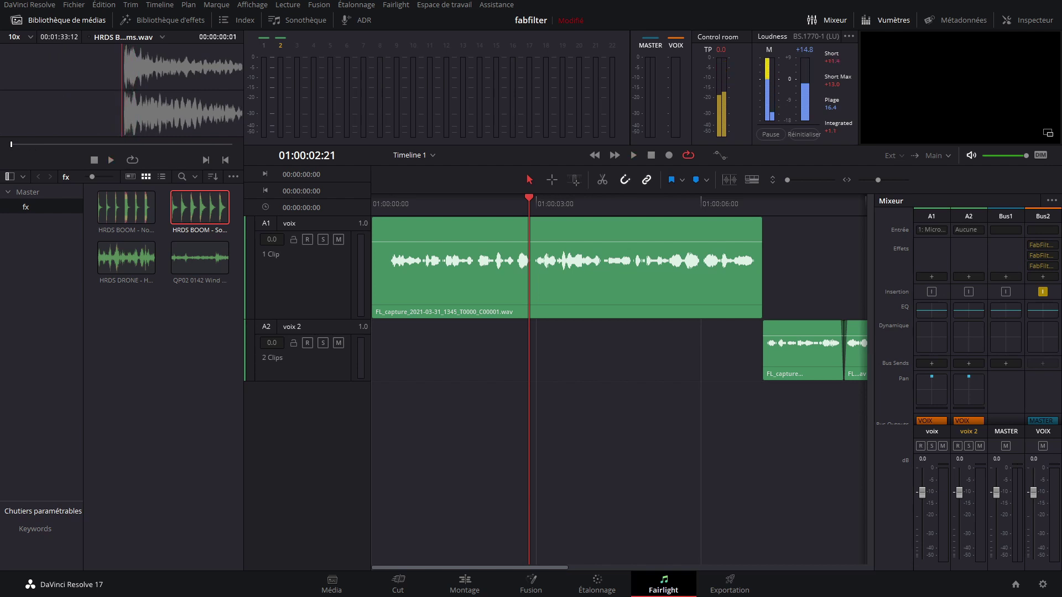
key("space")
key("space")
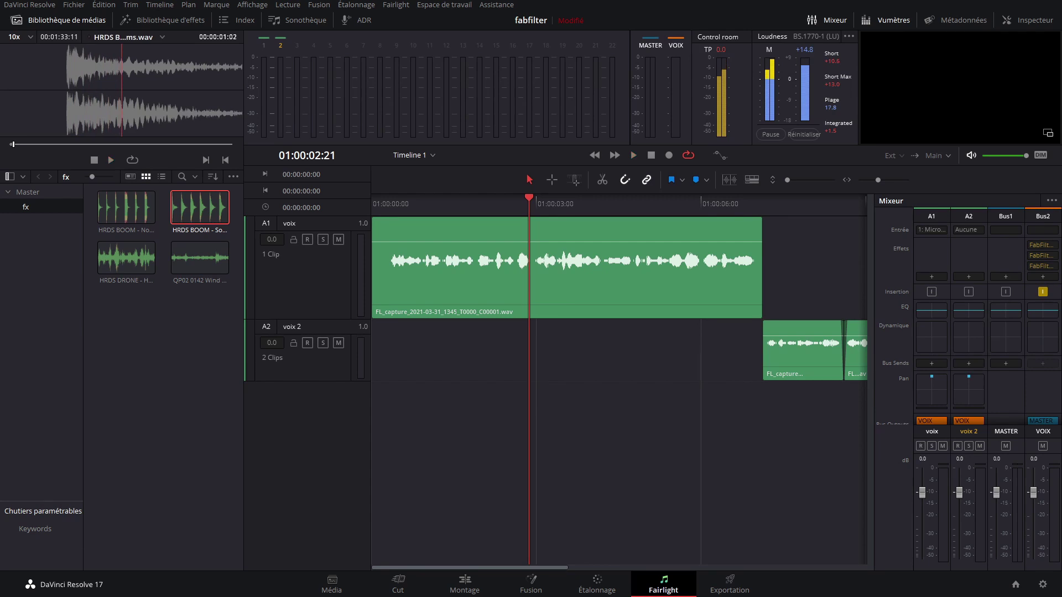
key("space")
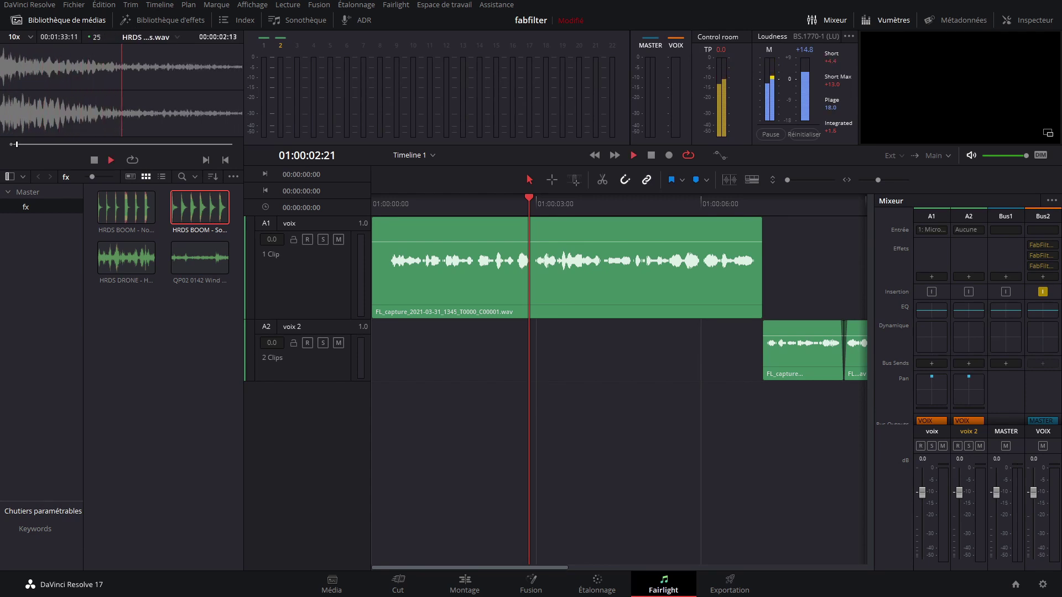
key("space")
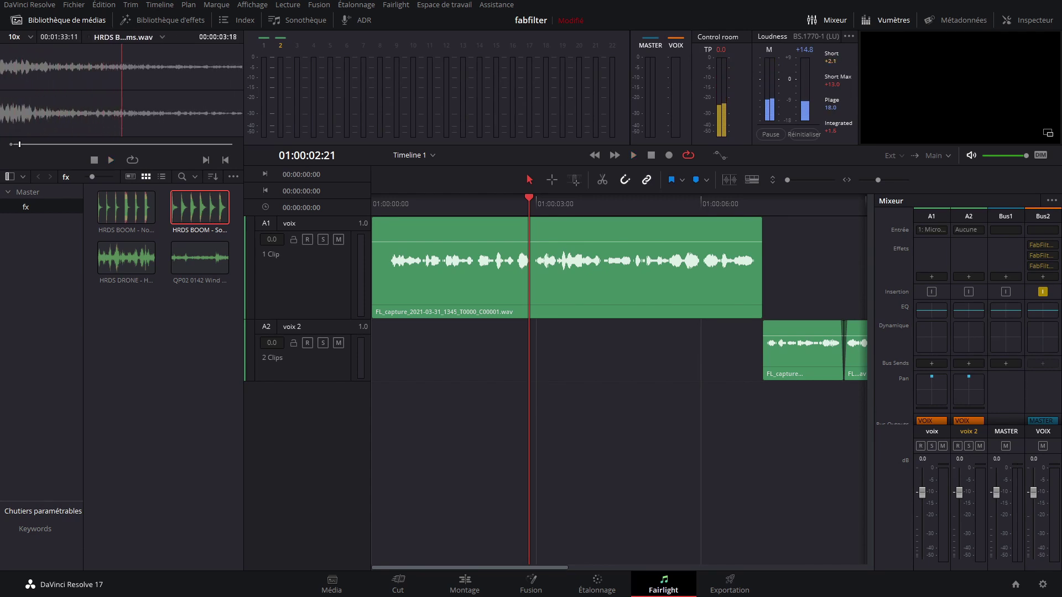
End the Soft Booms excerpt at 00:00:12:10 and place it at the timeline start on a new track named BOOM.
left_click_drag(21, 145, 40, 145)
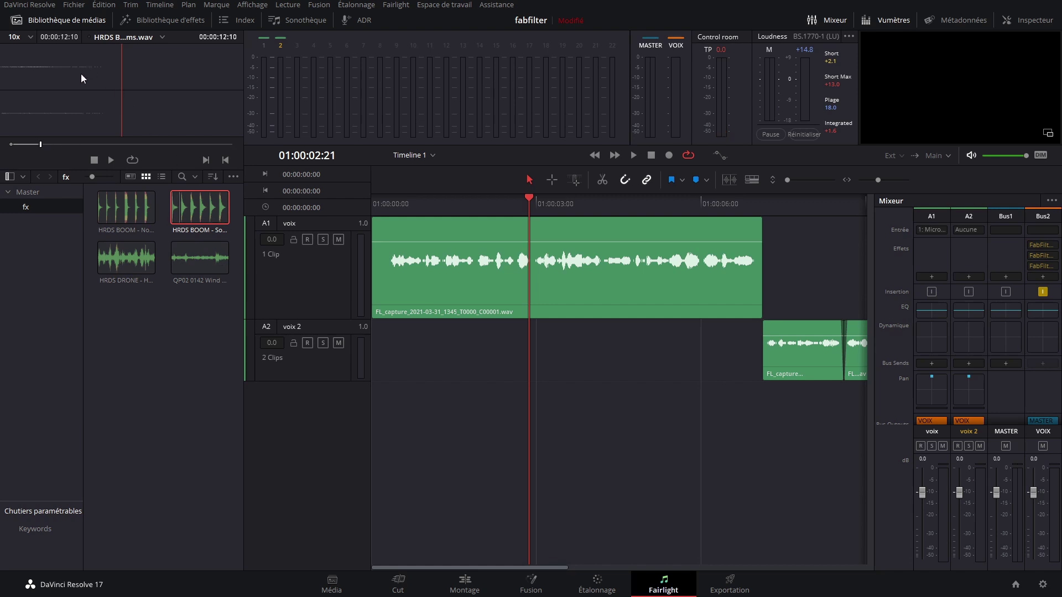
left_click_drag(104, 117, 342, 433)
double_click(304, 390)
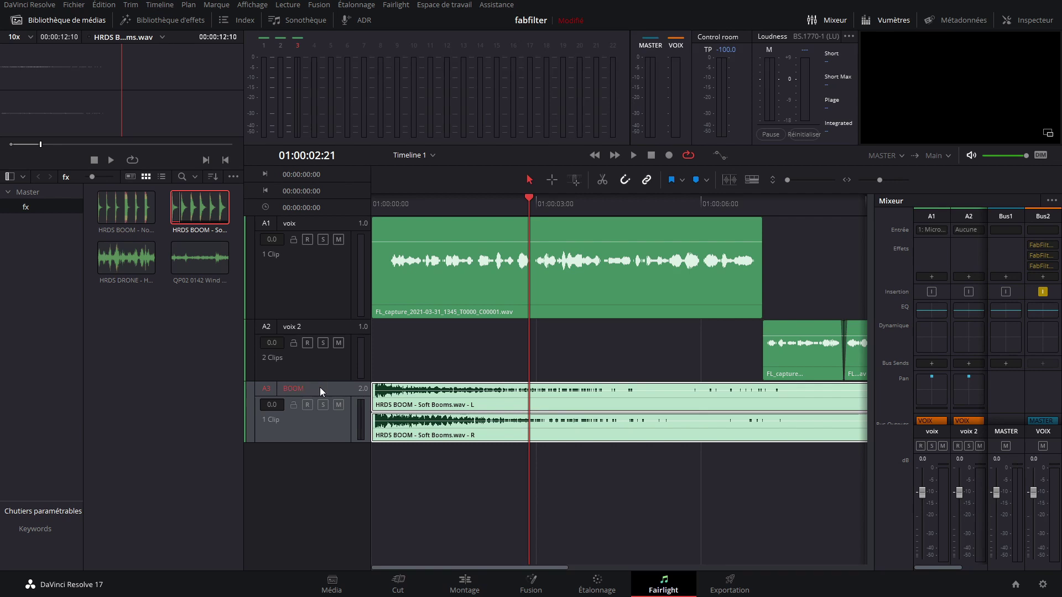
left_click(318, 469)
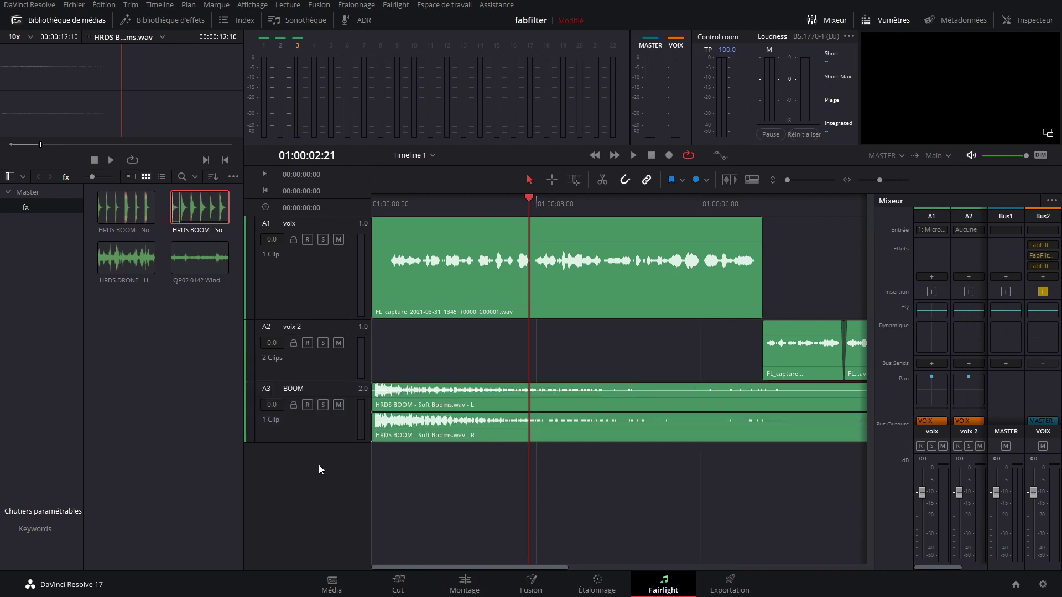
Play the voice with the boom from the timeline start and widen the mixer to show the BOOM channel.
key("Home")
key("space")
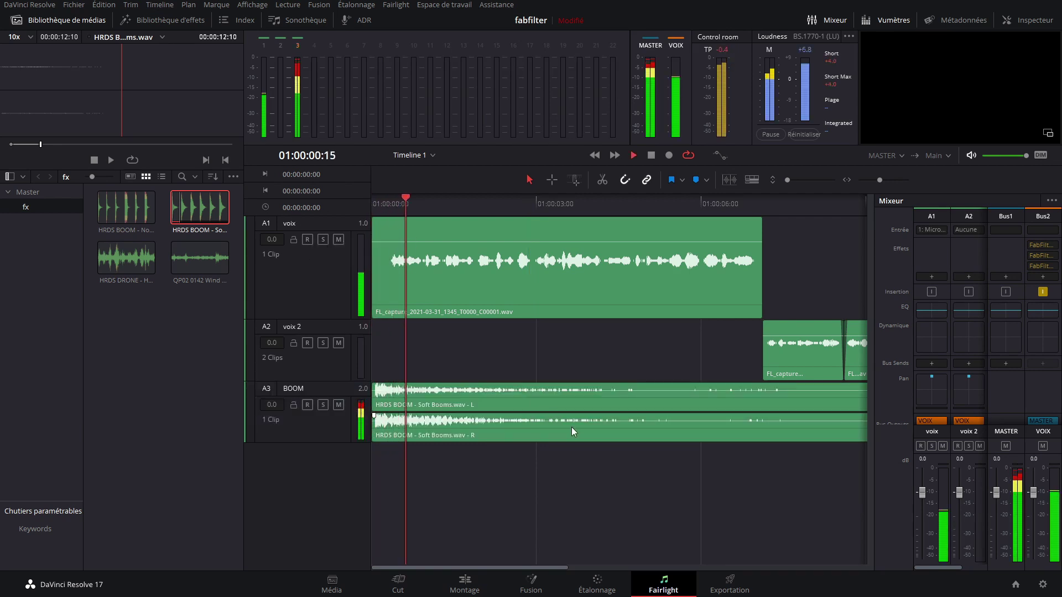
key("space")
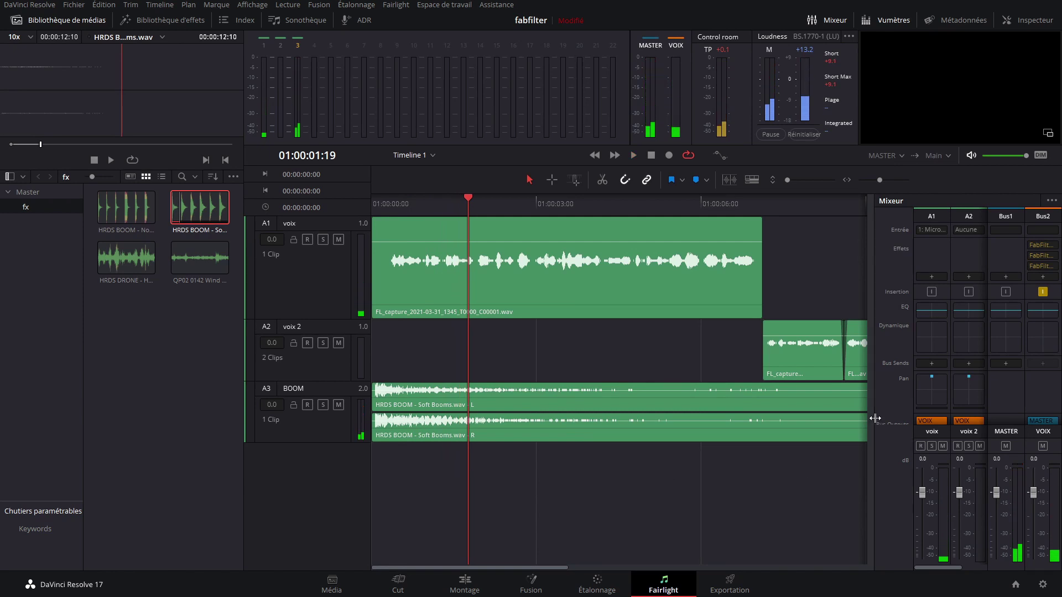
left_click_drag(875, 418, 766, 412)
Replay the opening from the timeline start, and listen to BOOM alone with the VOIX bus muted.
key("Home")
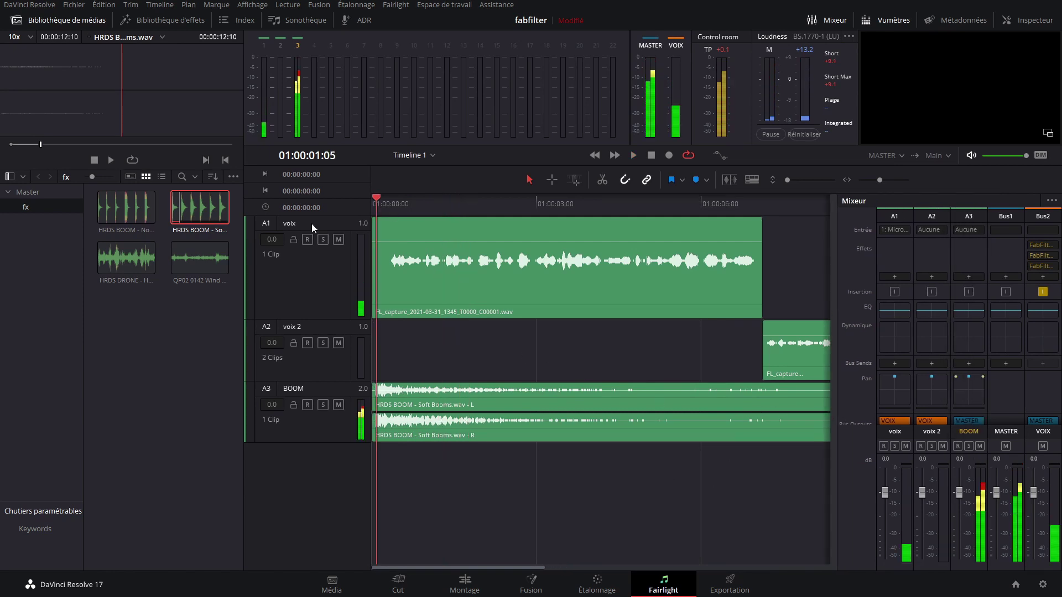
key("space")
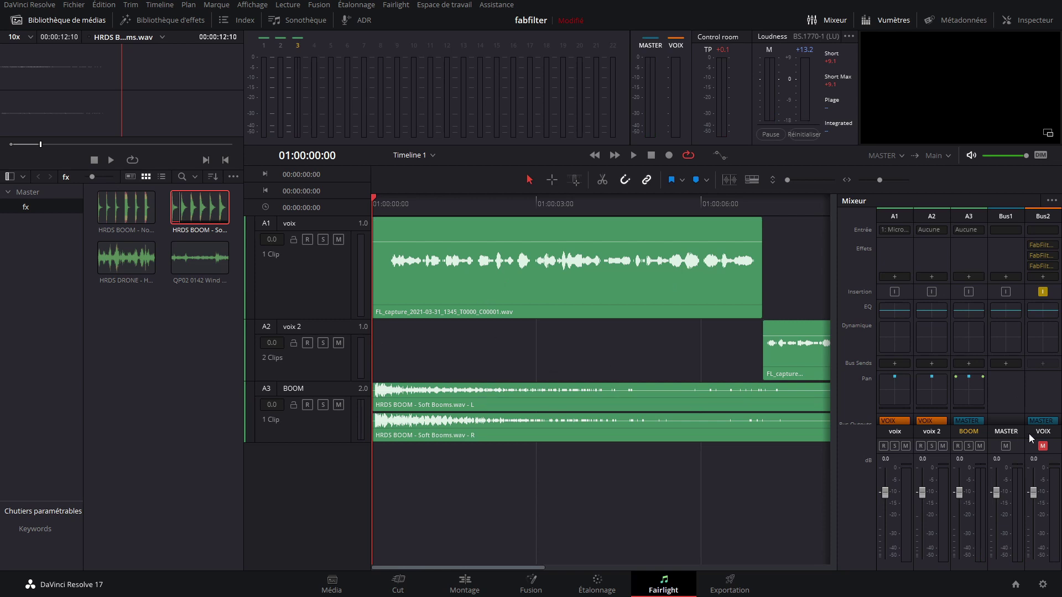
key("space")
key("space")
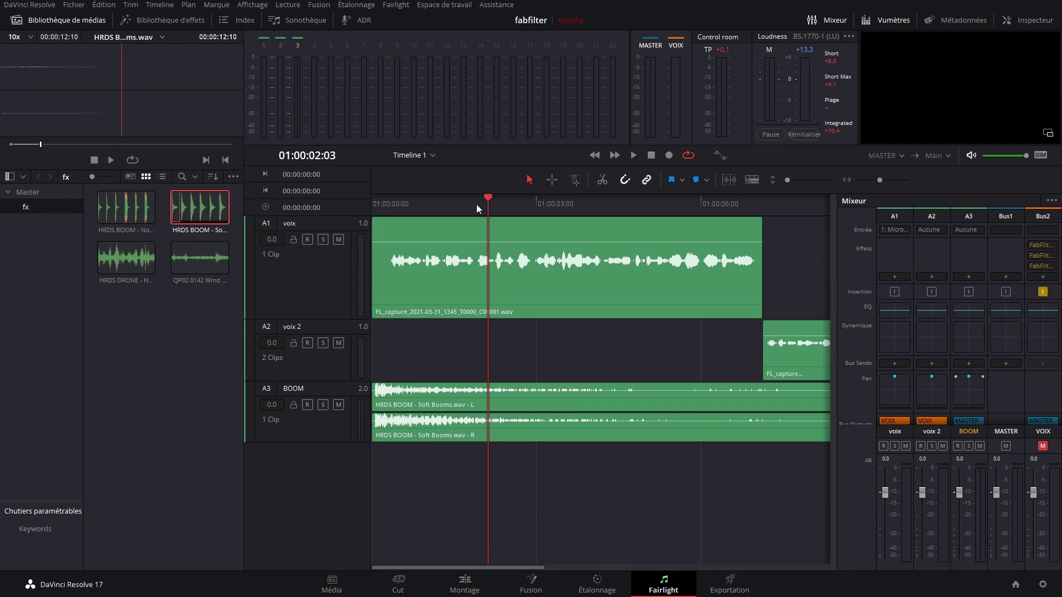
Mute BOOM, unmute the VOIX bus, and play the voice alone from the beginning while checking the mixer levels.
left_click_drag(476, 204, 334, 211)
left_click(980, 445)
left_click(1042, 447)
key("space")
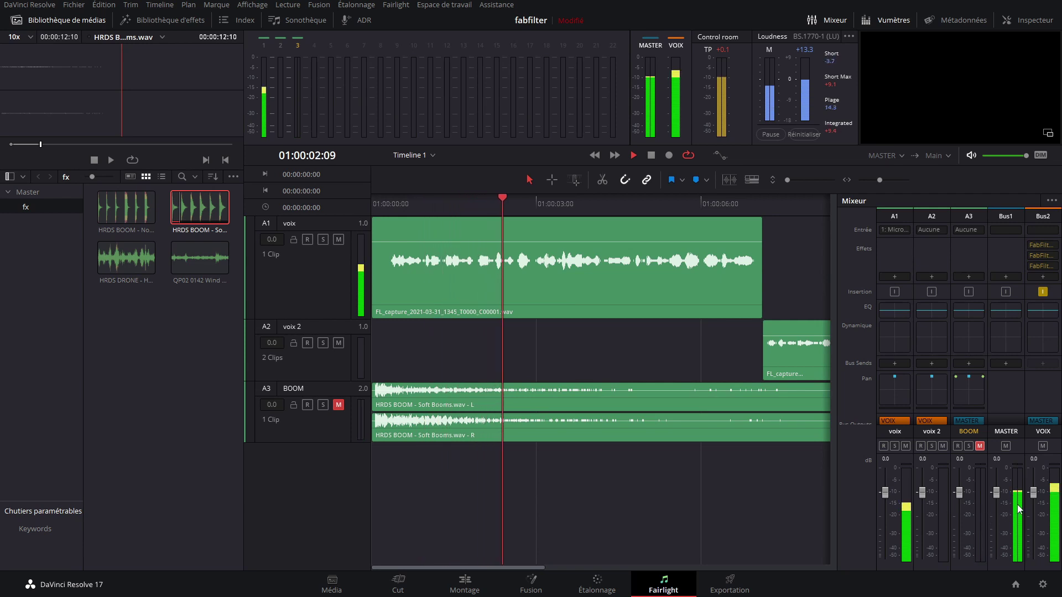
key("space")
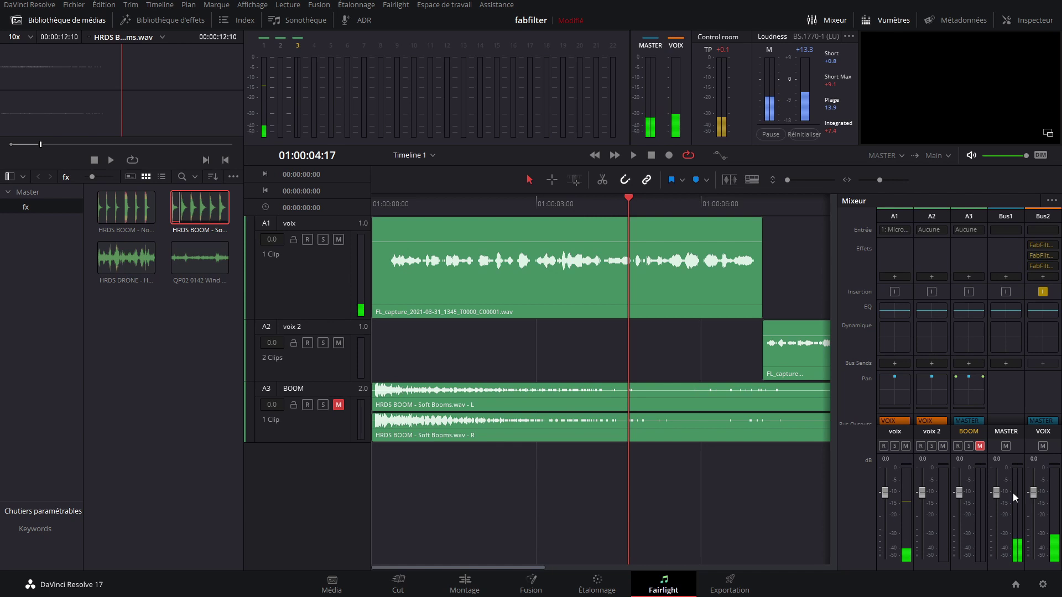
left_click_drag(414, 206, 401, 207)
key("space")
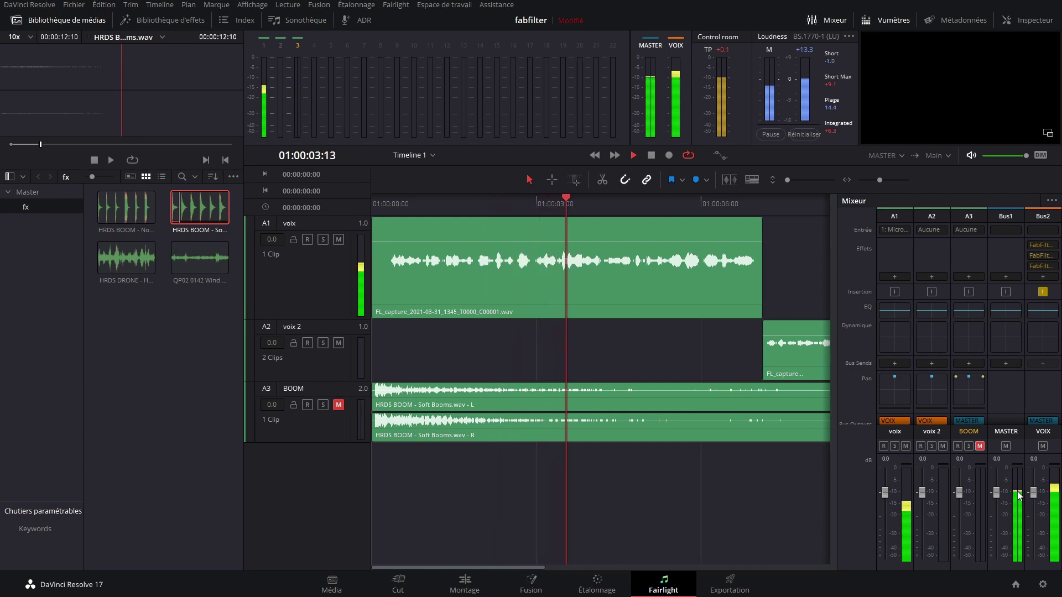
Raise the VOIX bus fader to +2.4 dB during playback and return the playhead to the beginning.
left_click(391, 207)
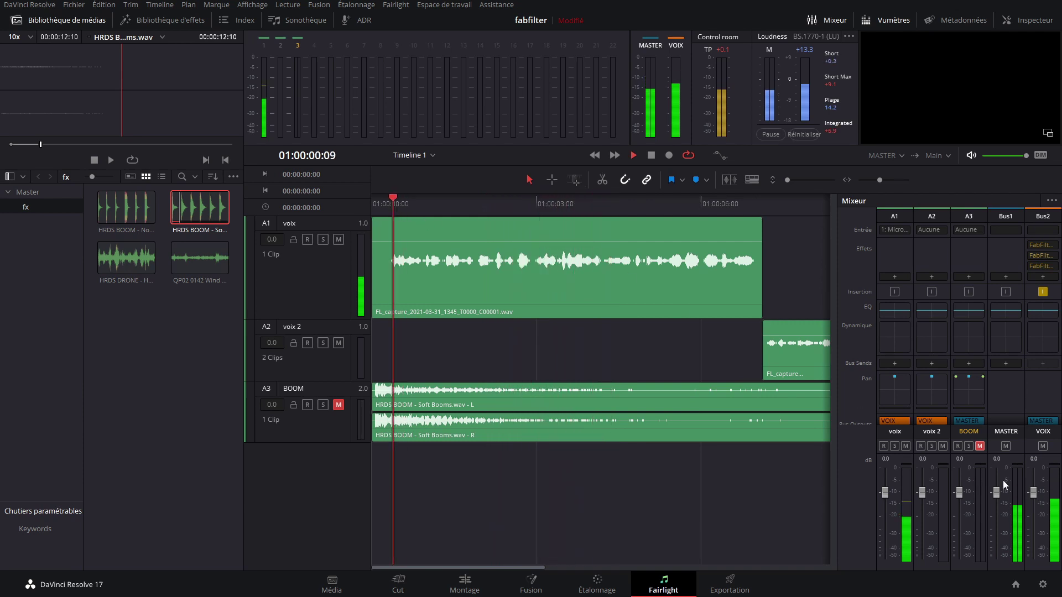
left_click_drag(1033, 492, 1034, 487)
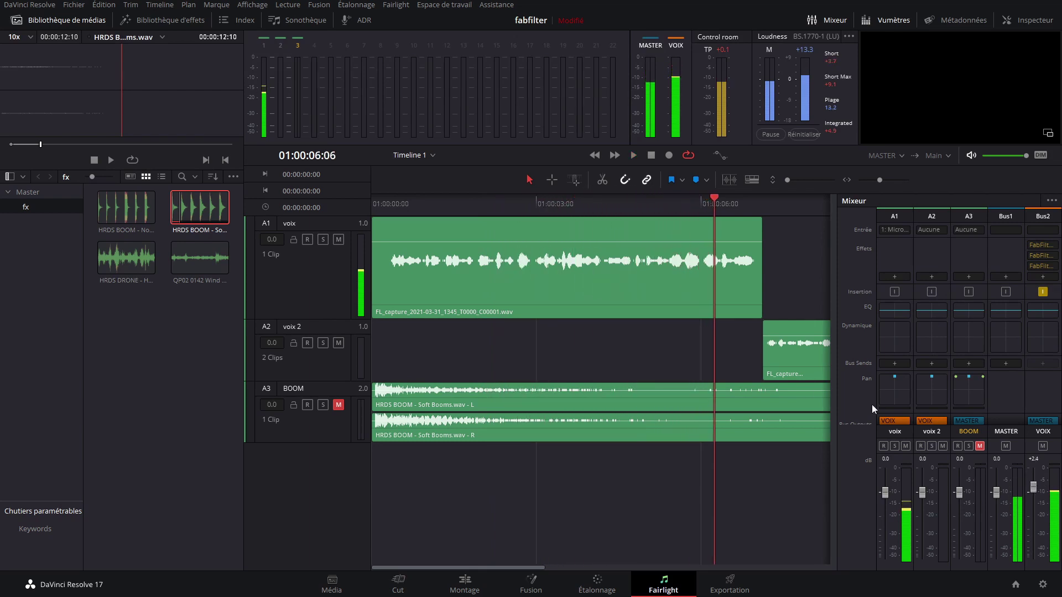
left_click_drag(383, 201, 374, 203)
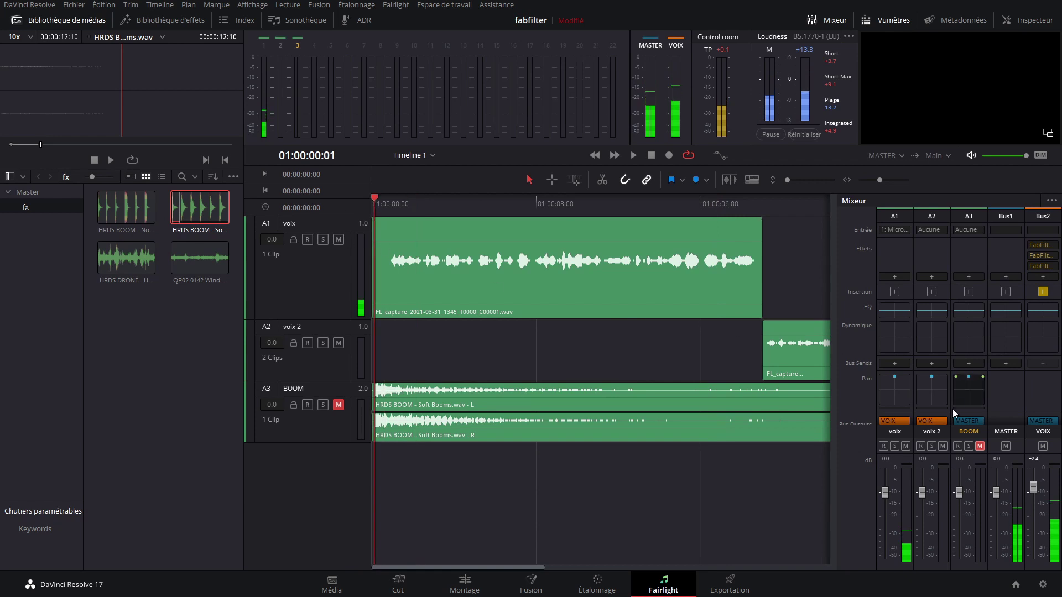
Unmute the BOOM track and lower its fader to -4.1 dB.
left_click(982, 447)
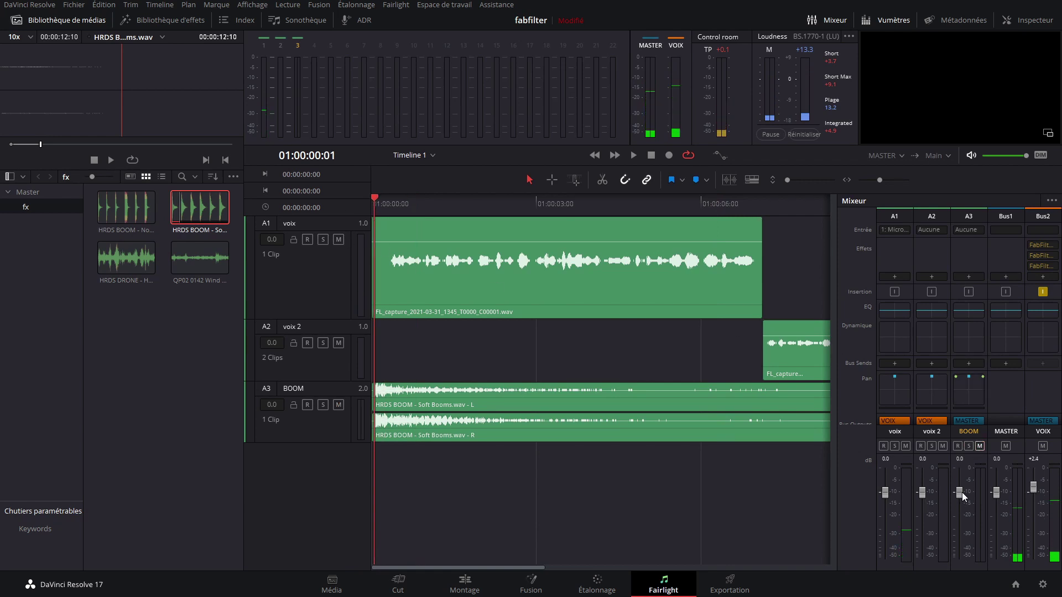
key("space")
left_click_drag(961, 492, 962, 502)
key("space")
Play the opening twice to check the balance between the voice and the boom.
left_click(396, 200)
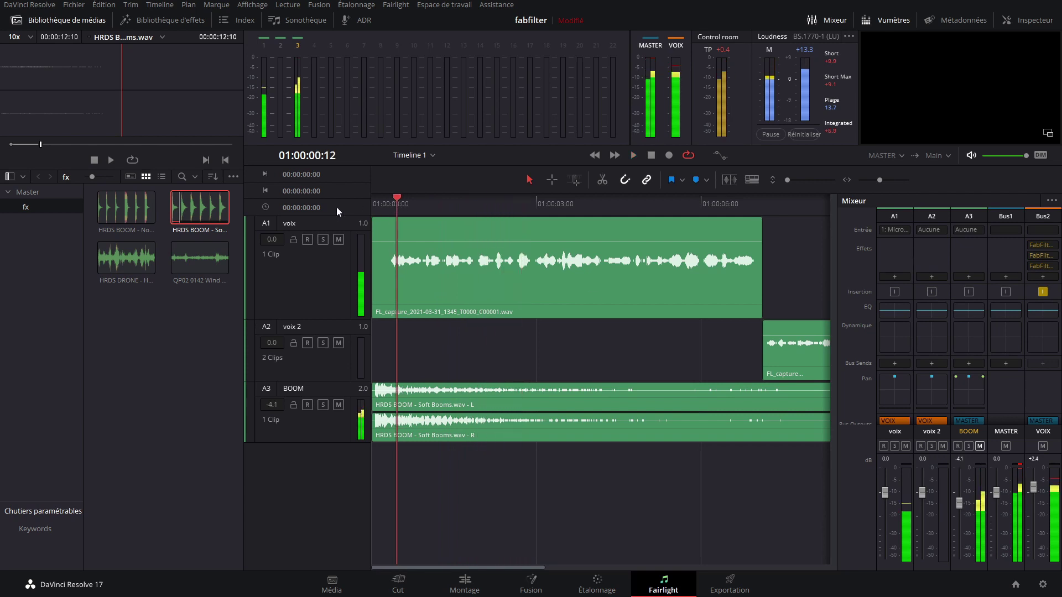
key("space")
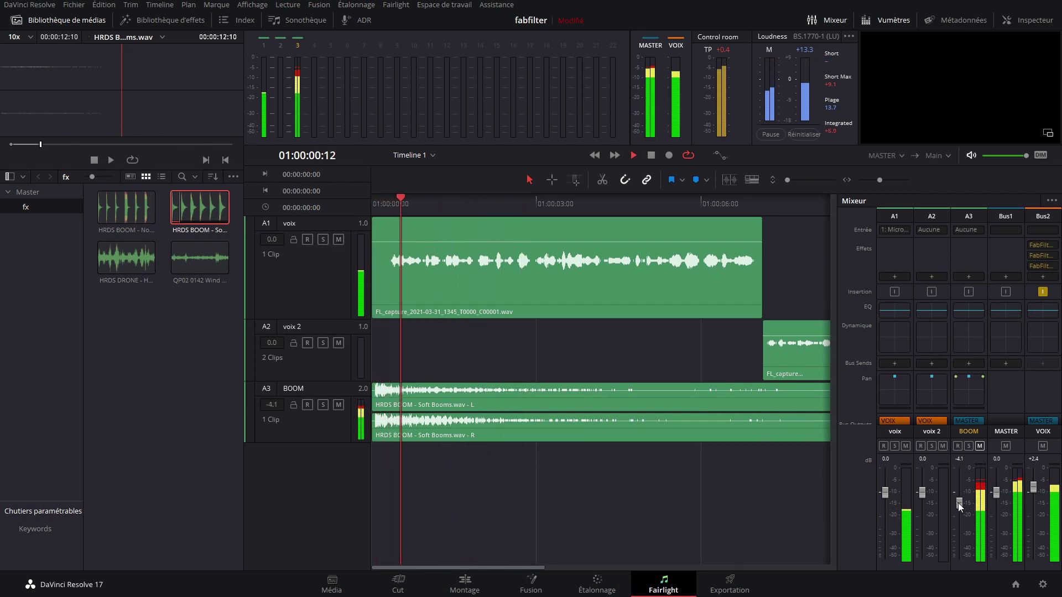
key("space")
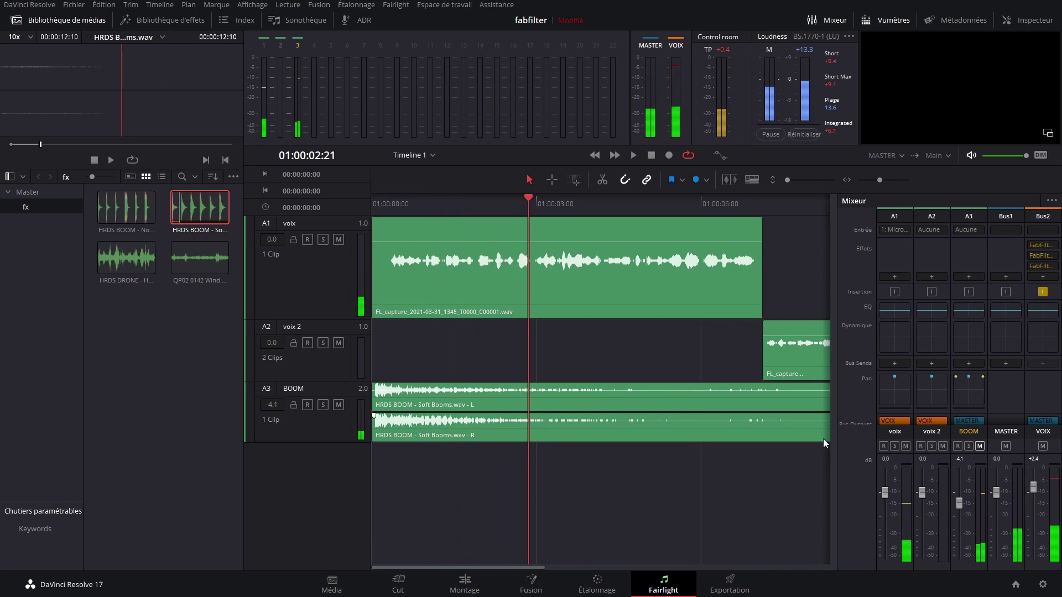
left_click_drag(528, 201, 291, 214)
key("space")
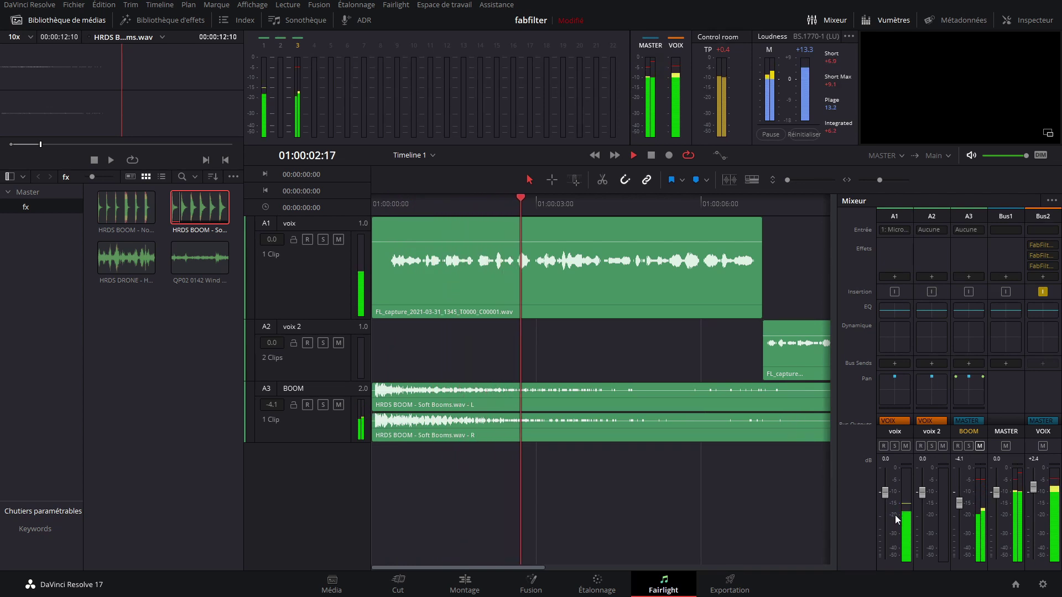
key("space")
Preview the QP02 0142 Wind sound and place a 00:00:03:07 excerpt at the timeline start on a new track below BOOM.
left_click(183, 262)
key("space")
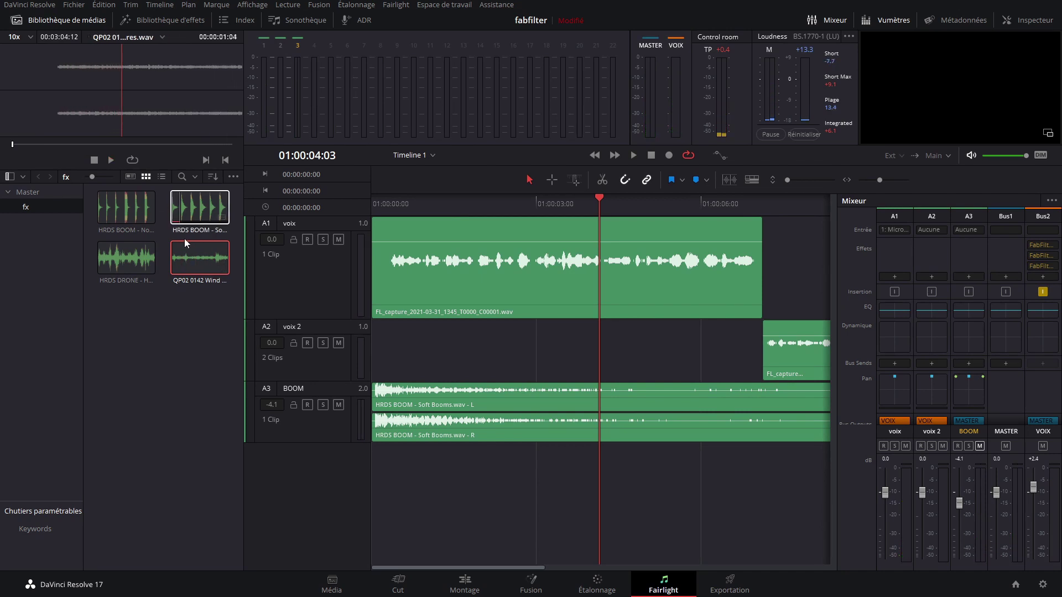
key("space")
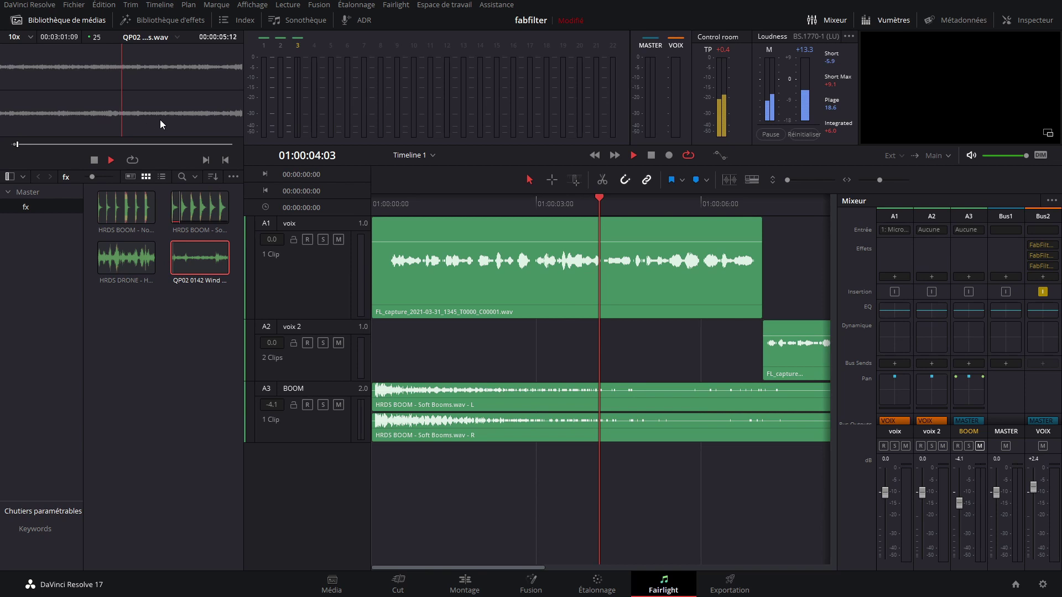
left_click_drag(160, 120, 375, 473)
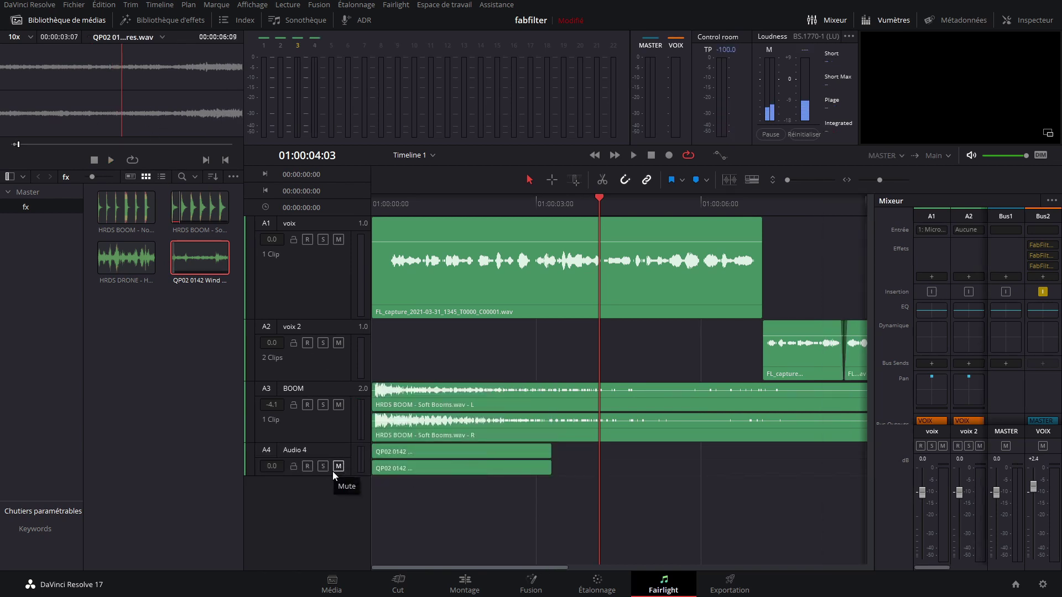
Extend the wind clip on Audio 4 until it ends with the last voix 2 clip.
left_click_drag(548, 462, 752, 465)
scroll(748, 466, "down", 1)
scroll(748, 466, "down", 1)
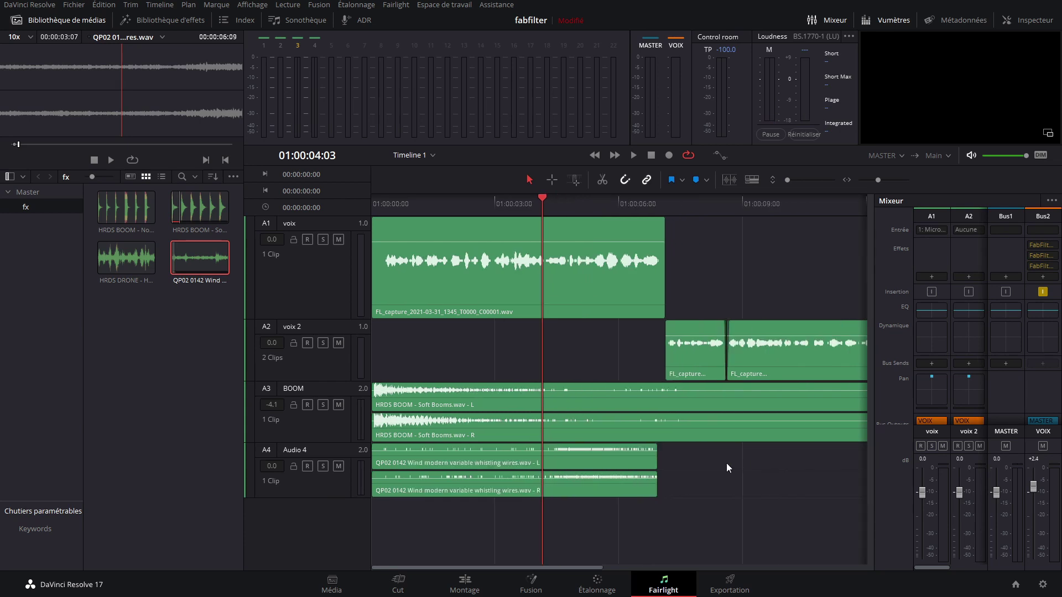
left_click_drag(655, 459, 803, 462)
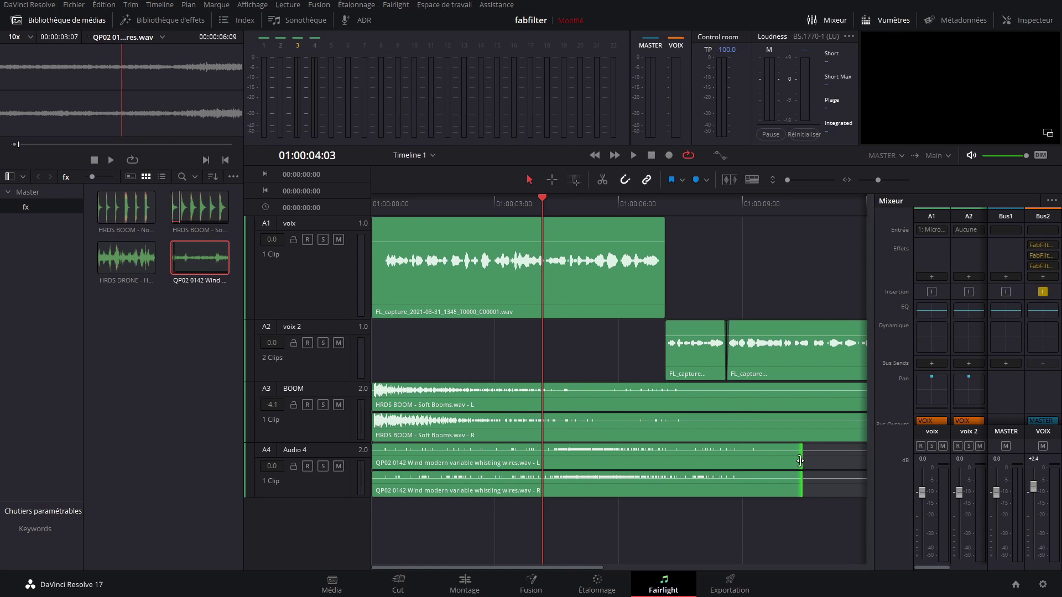
scroll(783, 462, "down", 1)
scroll(783, 462, "down", 1)
left_click_drag(722, 460, 848, 466)
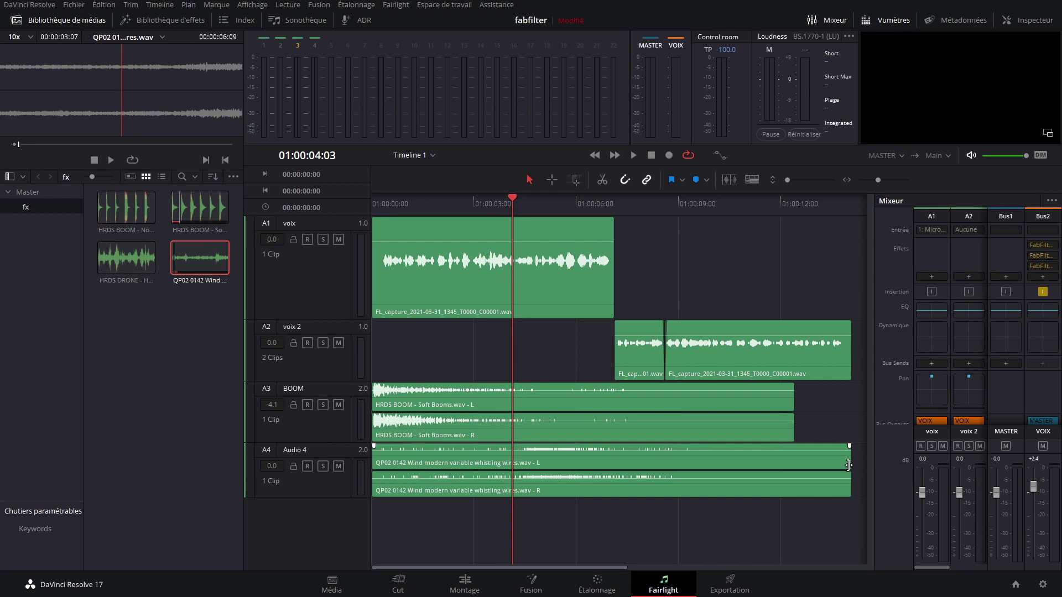
Rename the Audio 4 track as WIND while the mix plays from the timeline start.
left_click_drag(449, 207, 291, 221)
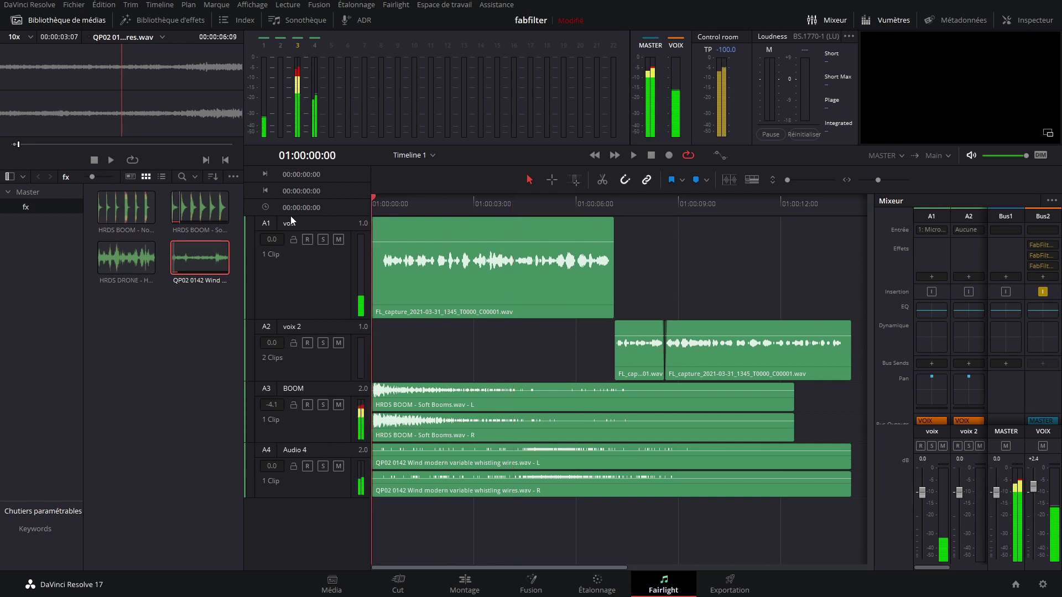
key("space")
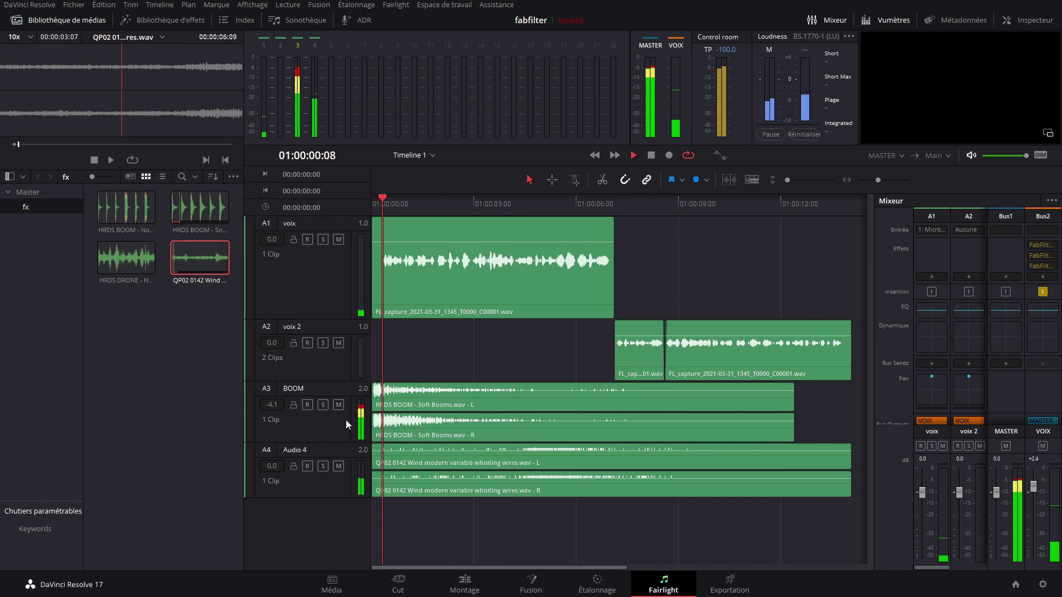
double_click(300, 449)
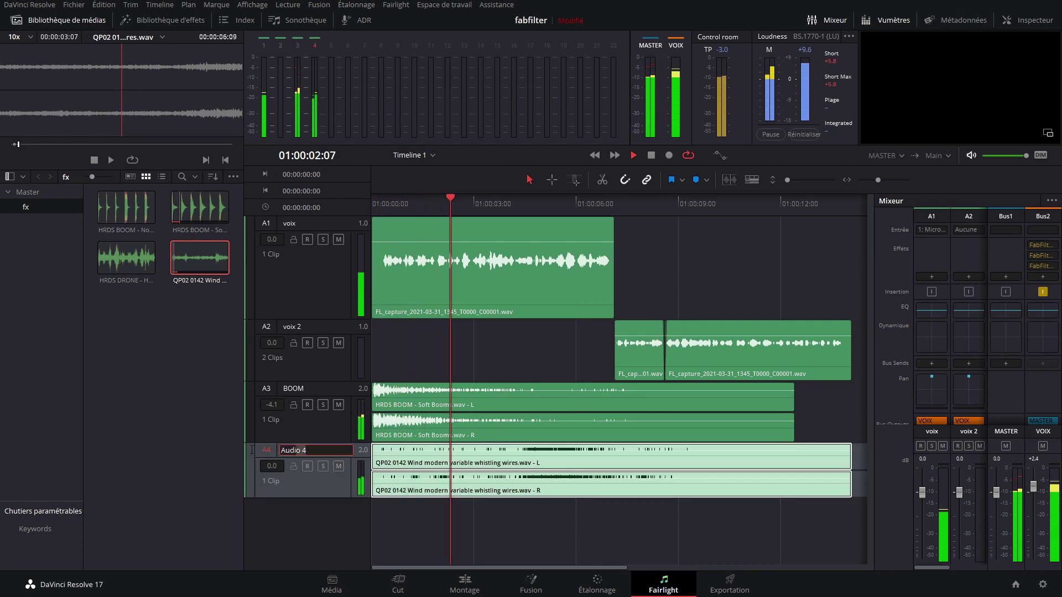
type("WIND")
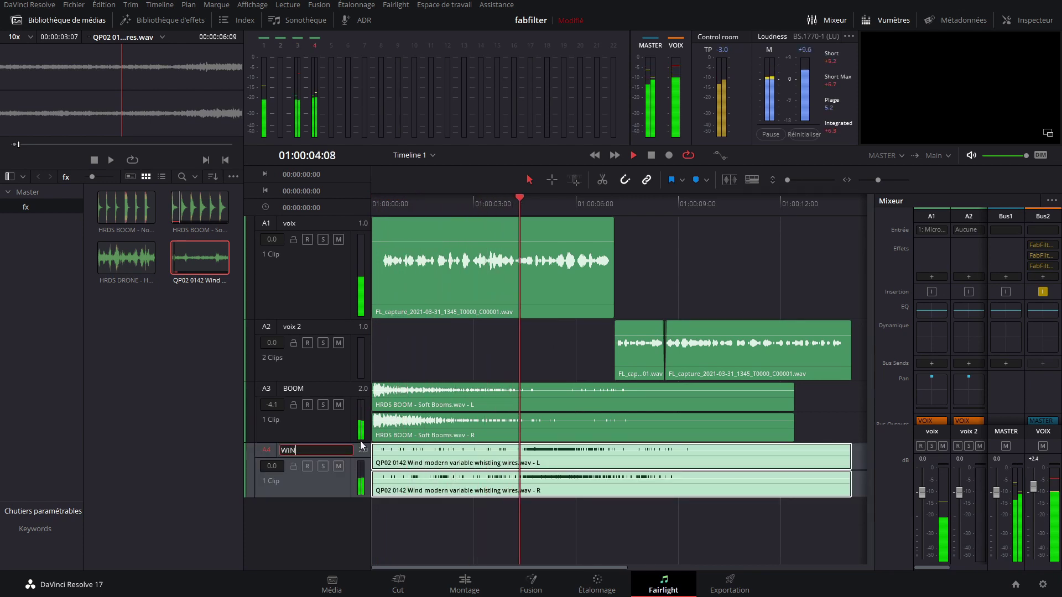
key("Return")
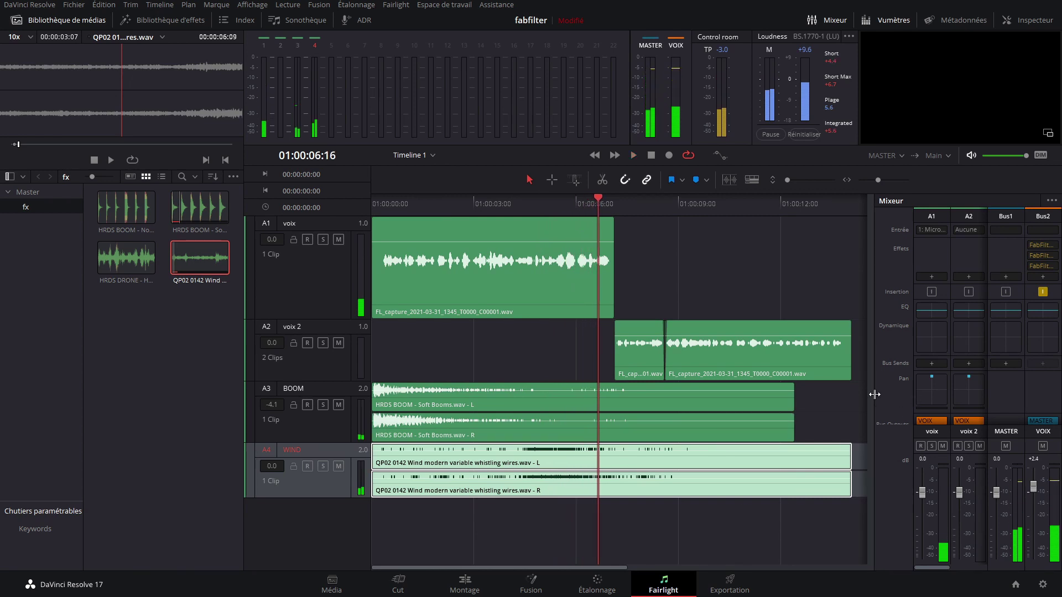
Widen the mixer to show every track, replay from the start and lower the WIND fader to -9.6 dB.
left_click_drag(875, 393, 761, 390)
left_click_drag(449, 205, 250, 240)
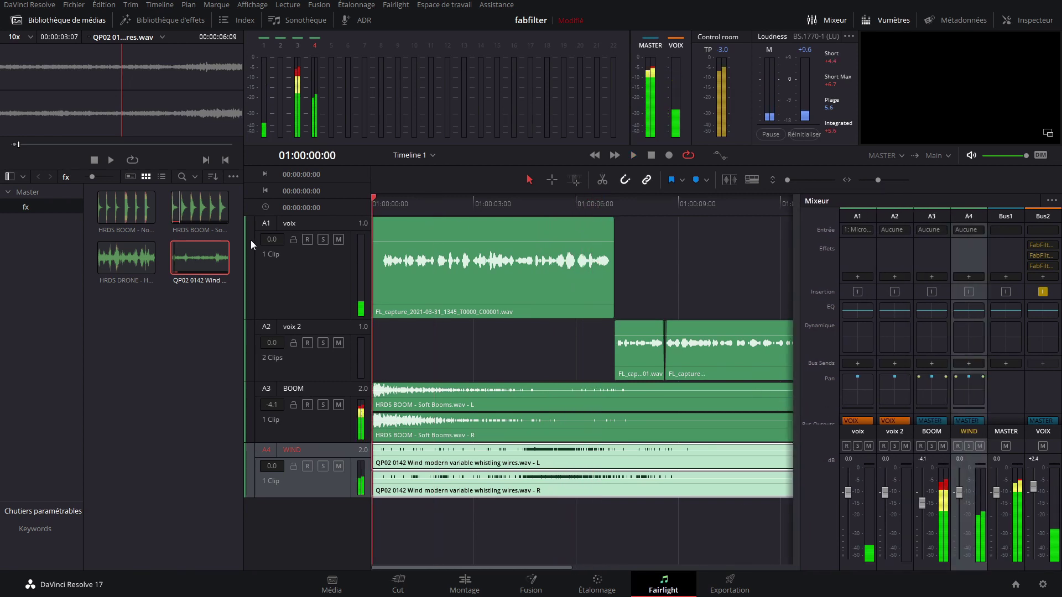
left_click(507, 357)
key("space")
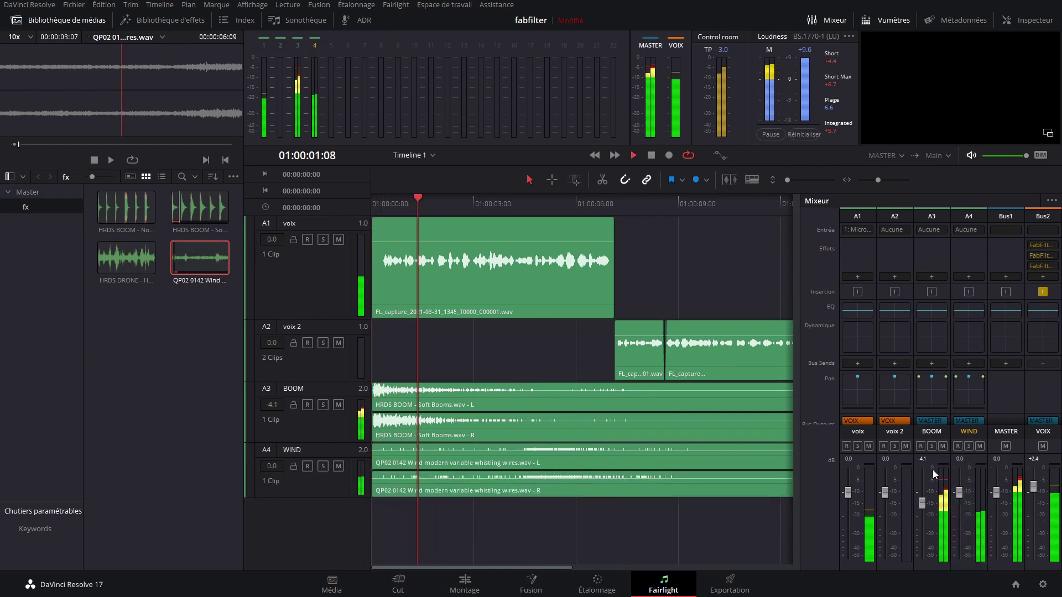
left_click_drag(959, 492, 960, 518)
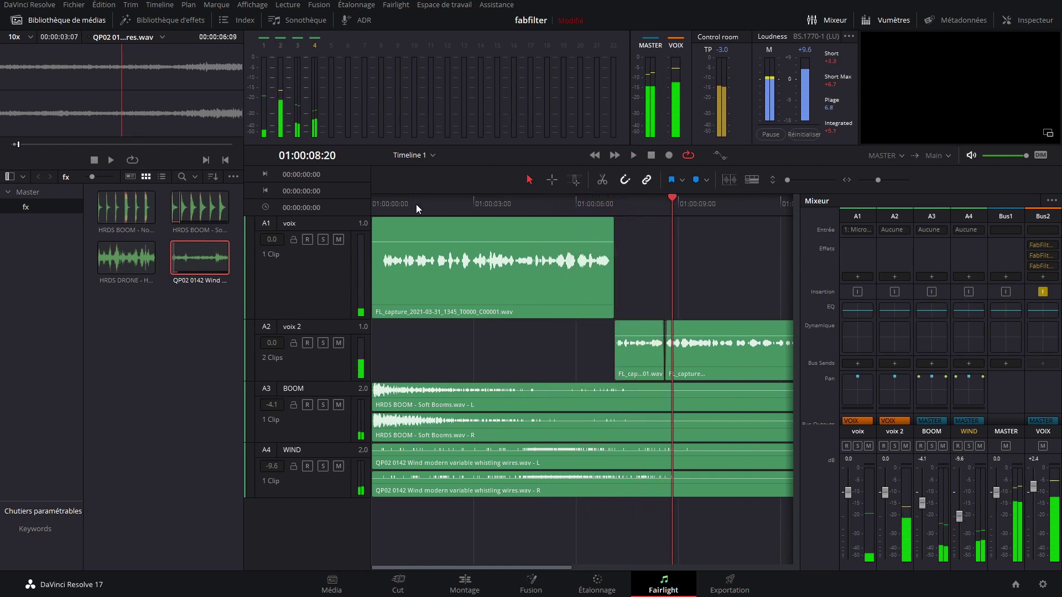
Replay the mix from the timeline start and lower the WIND track's fader to -12 dB.
left_click_drag(416, 205, 261, 207)
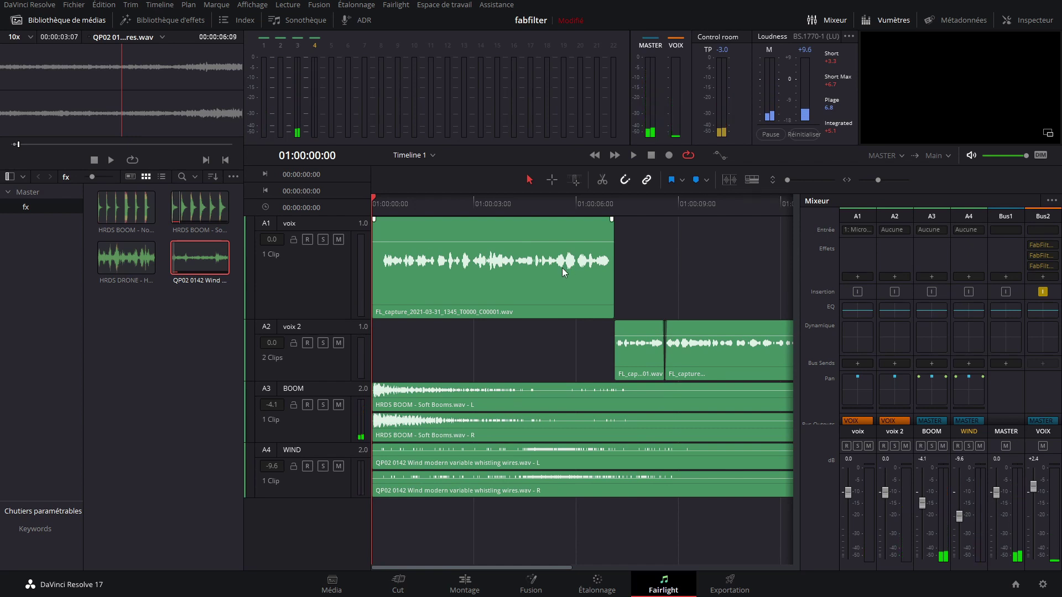
key("space")
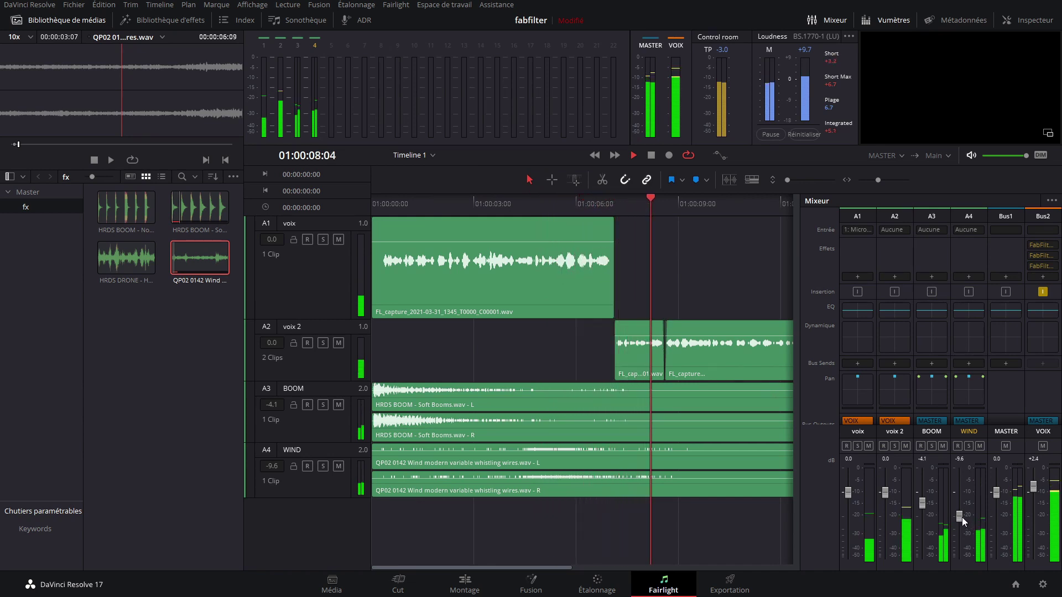
left_click_drag(963, 519, 964, 522)
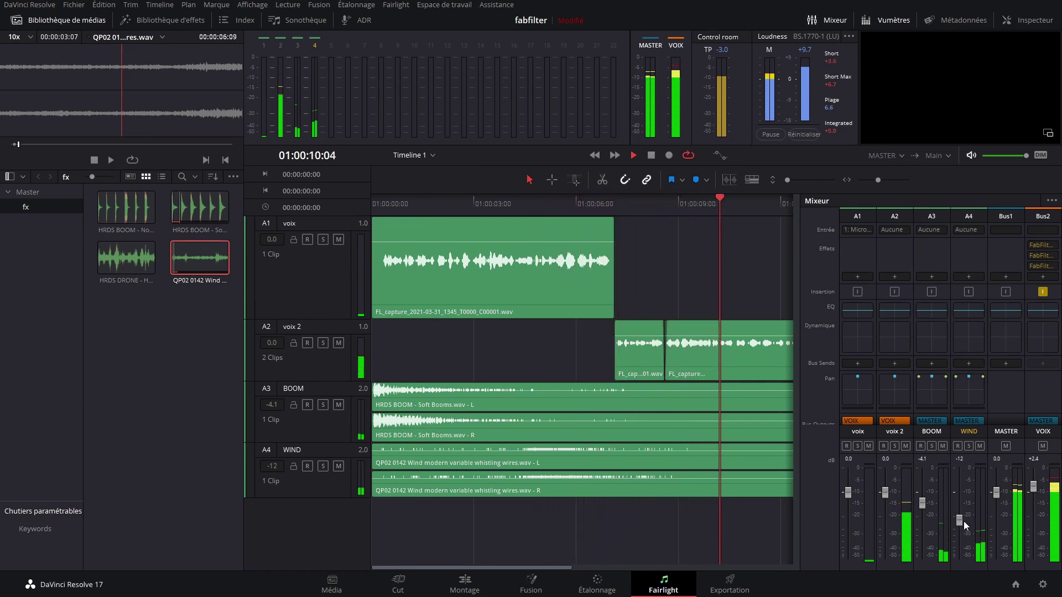
key("space")
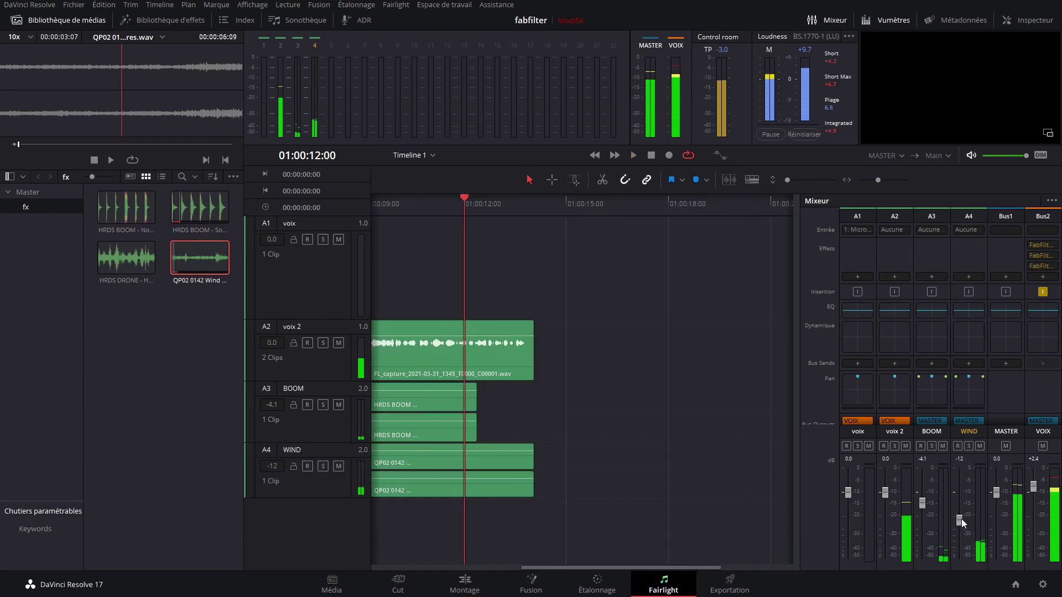
Play the opening again to check the balance between voice, boom and wind.
left_click_drag(463, 203, 214, 234)
key("space")
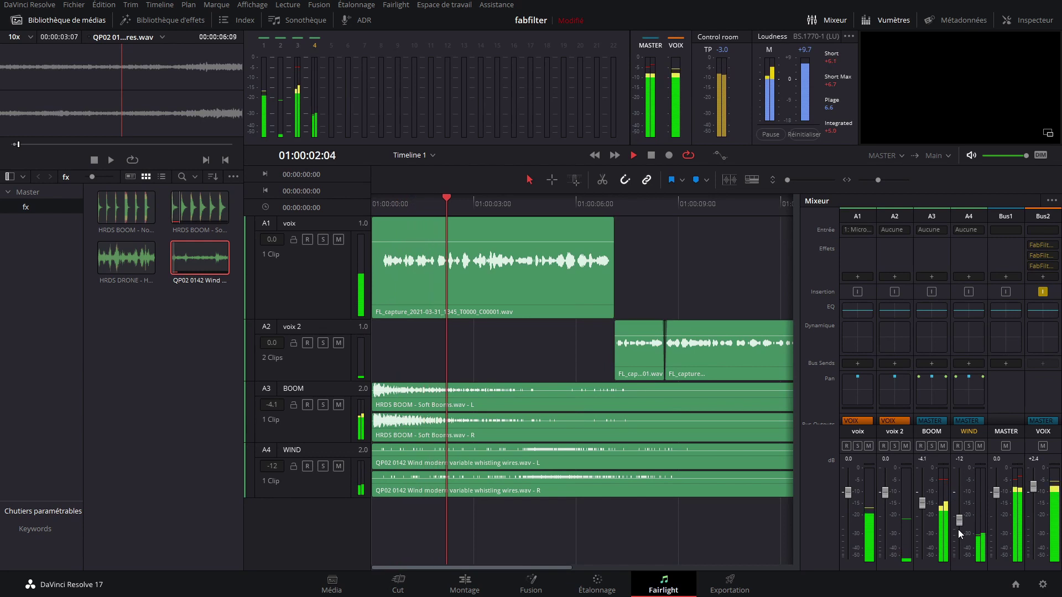
key("space")
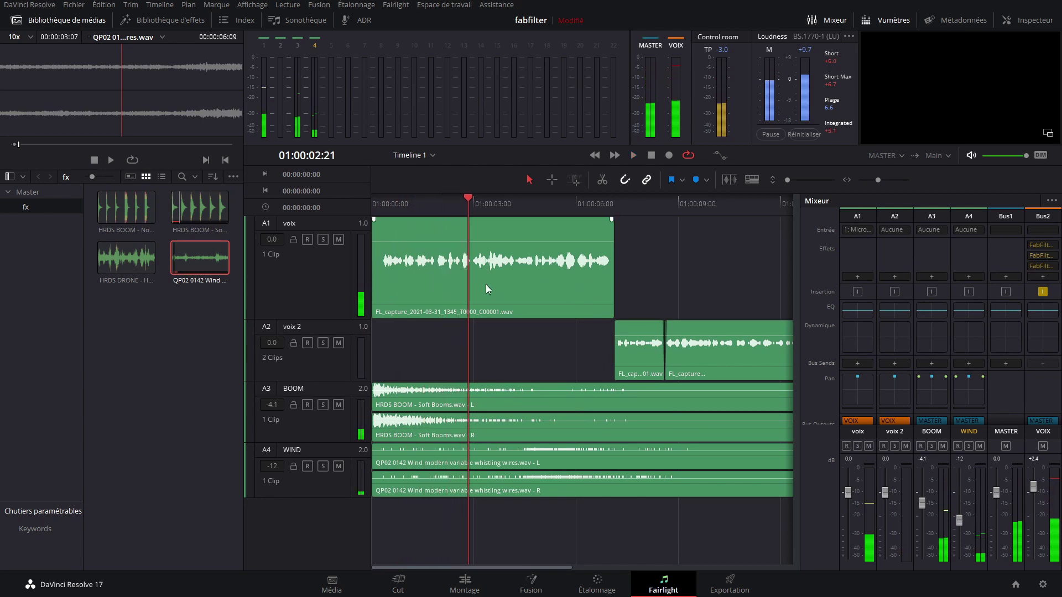
Place a 00:00:07:11 excerpt of HRDS DRONE - Haunted at the timeline start on a new track below WIND, extended to the last voix 2 clip's end.
left_click(122, 261)
key("space")
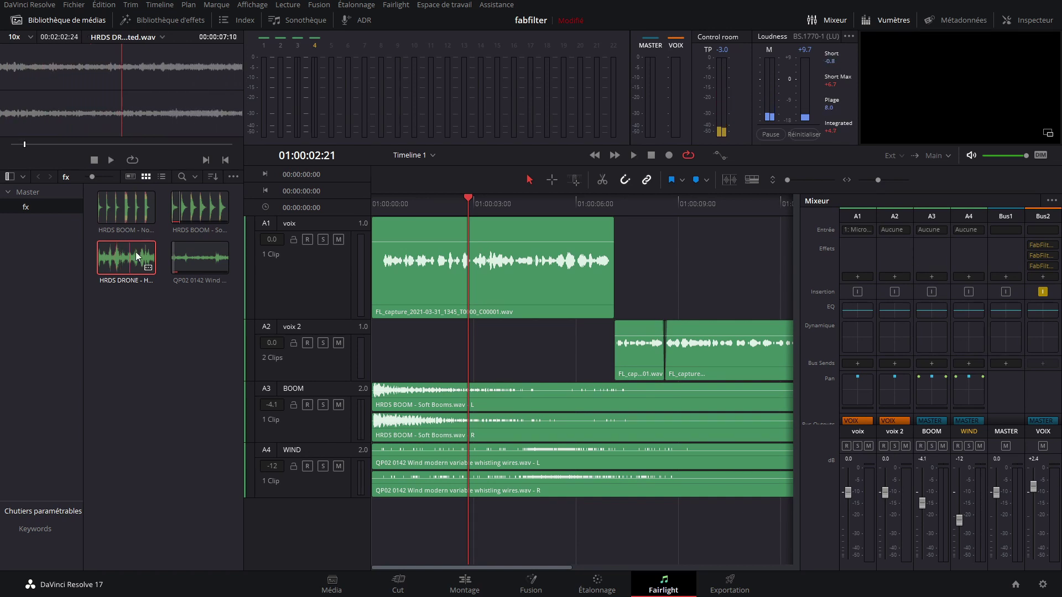
key("o")
left_click_drag(375, 526, 373, 523)
left_click_drag(624, 512, 837, 514)
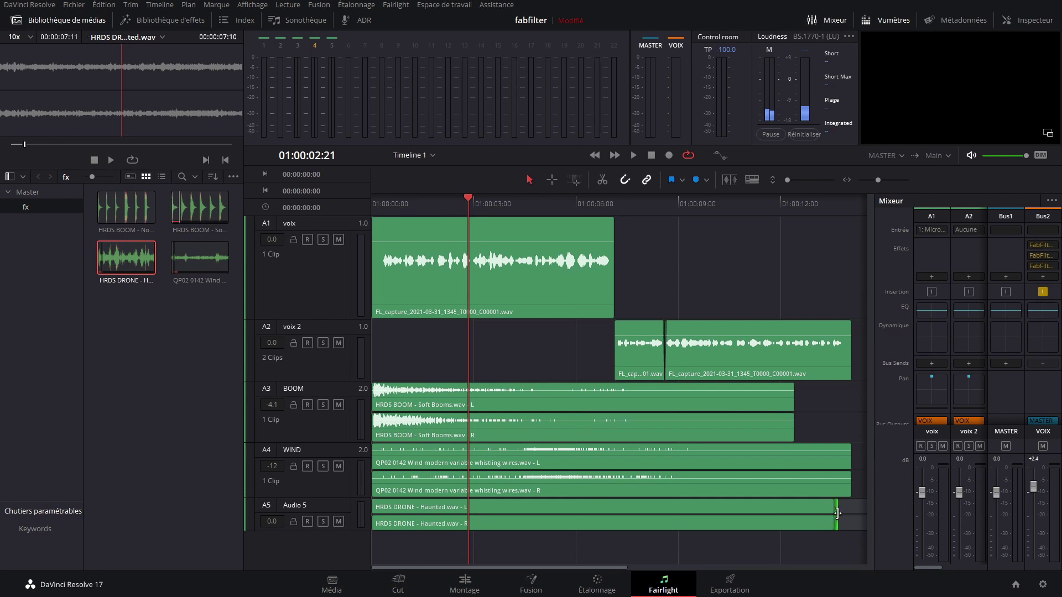
Rename the Audio 5 track as AMB.
double_click(304, 508)
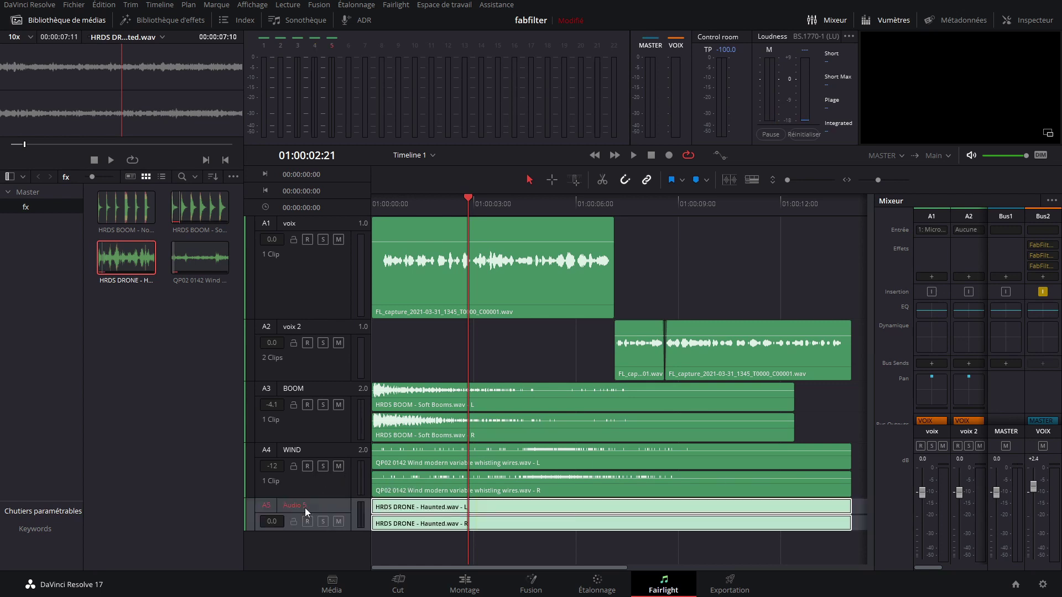
key("BackSpace")
key("BackSpace")
key("BackSpace")
key("BackSpace")
key("BackSpace")
key("BackSpace")
key("BackSpace")
type("AMB")
key("Return")
Play the full mix, lower the AMB track's fader to -12 dB and return the playhead to the timeline start.
key("space")
key("space")
left_click_drag(872, 388, 759, 388)
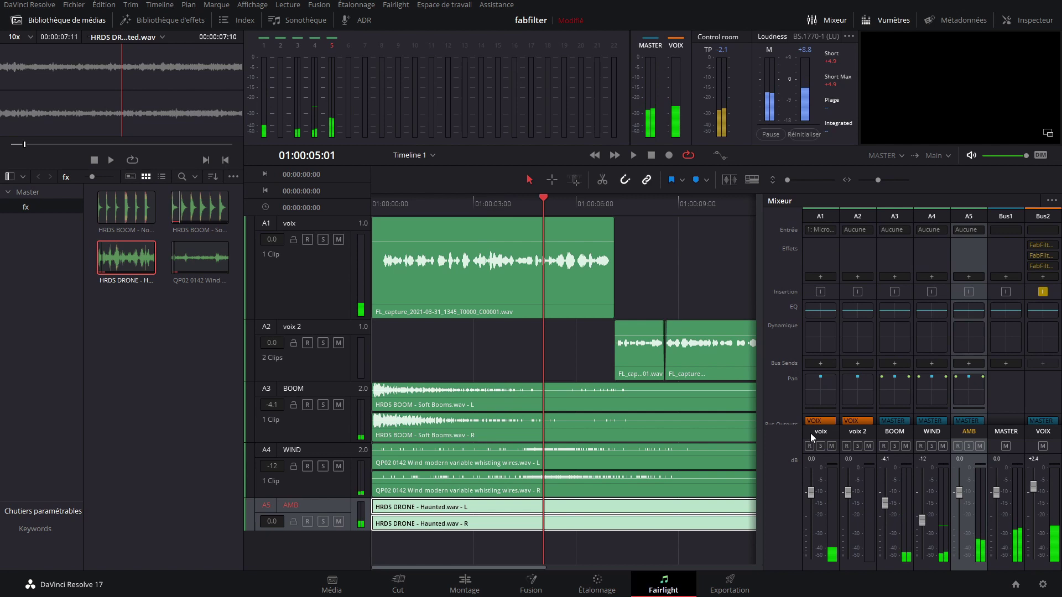
key("space")
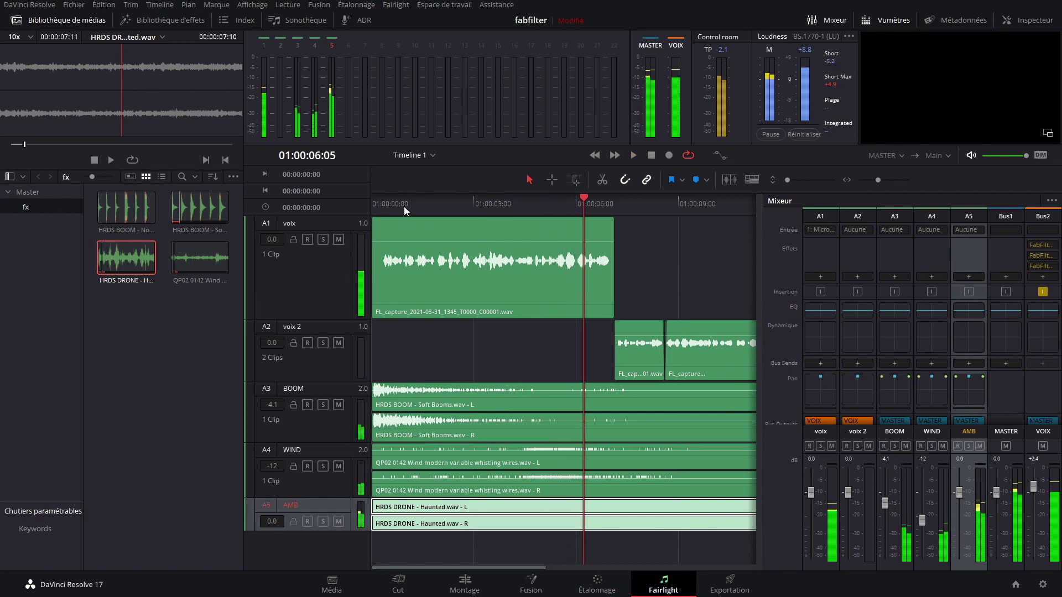
left_click_drag(412, 207, 314, 260)
key("space")
left_click_drag(959, 493, 961, 520)
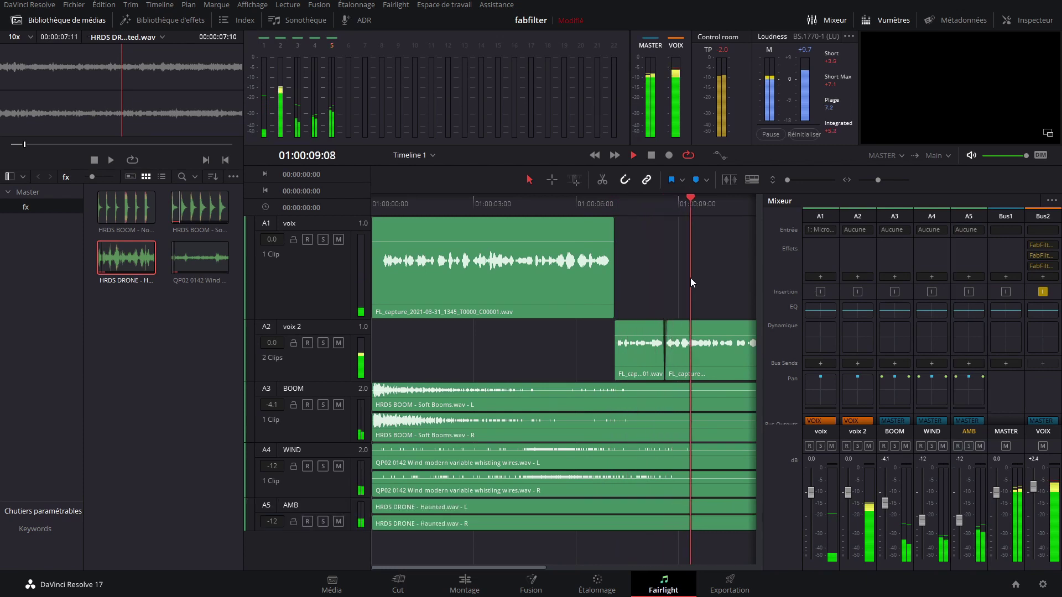
key("space")
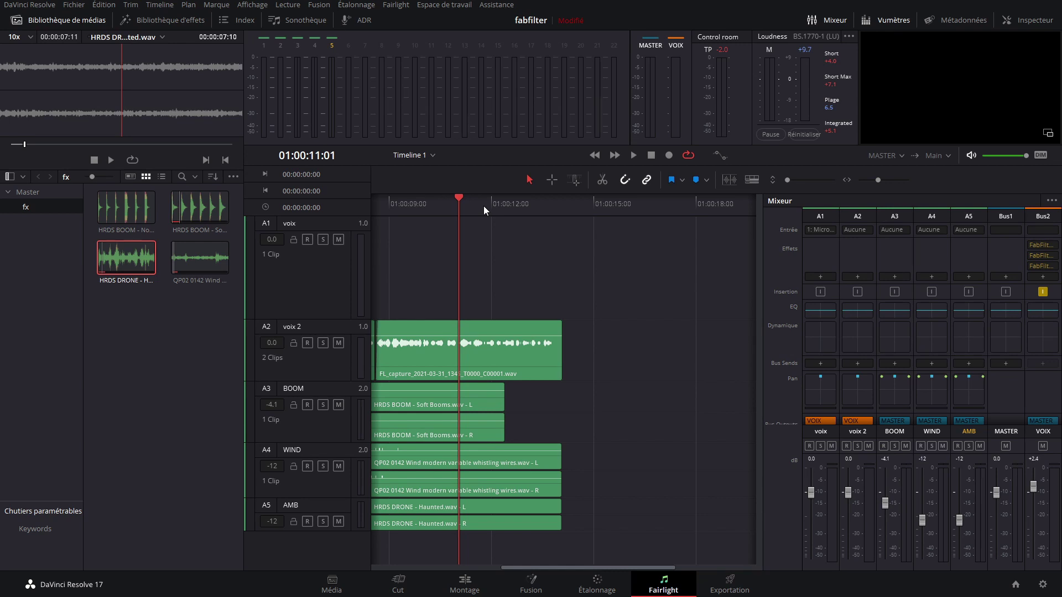
left_click_drag(491, 201, 83, 216)
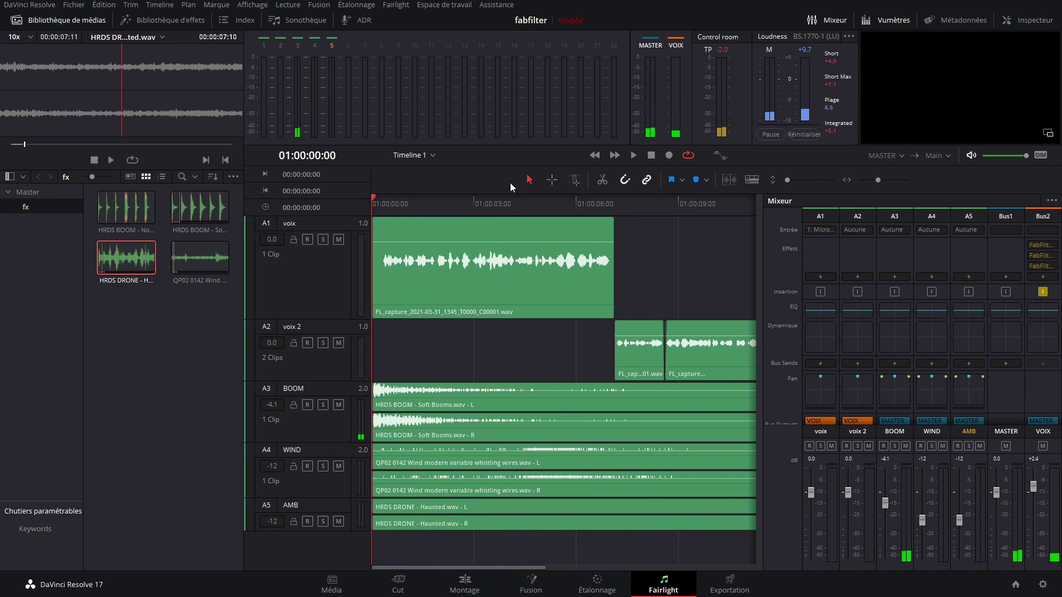
Create a third bus in Stereo format and give it the Olive colour.
left_click(396, 5)
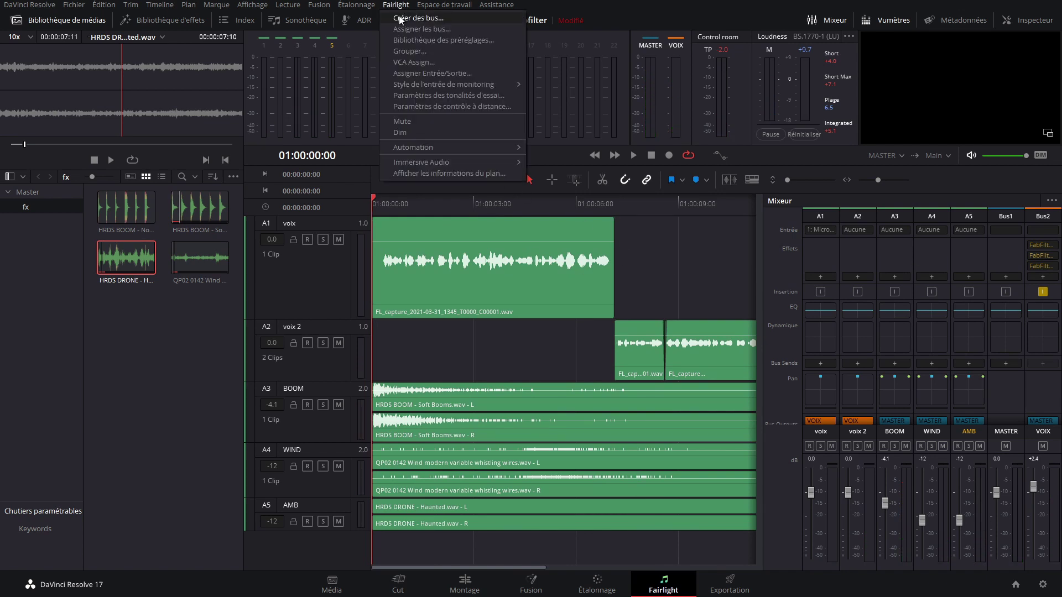
left_click(416, 18)
left_click(414, 432)
left_click(506, 210)
left_click(511, 236)
left_click(651, 208)
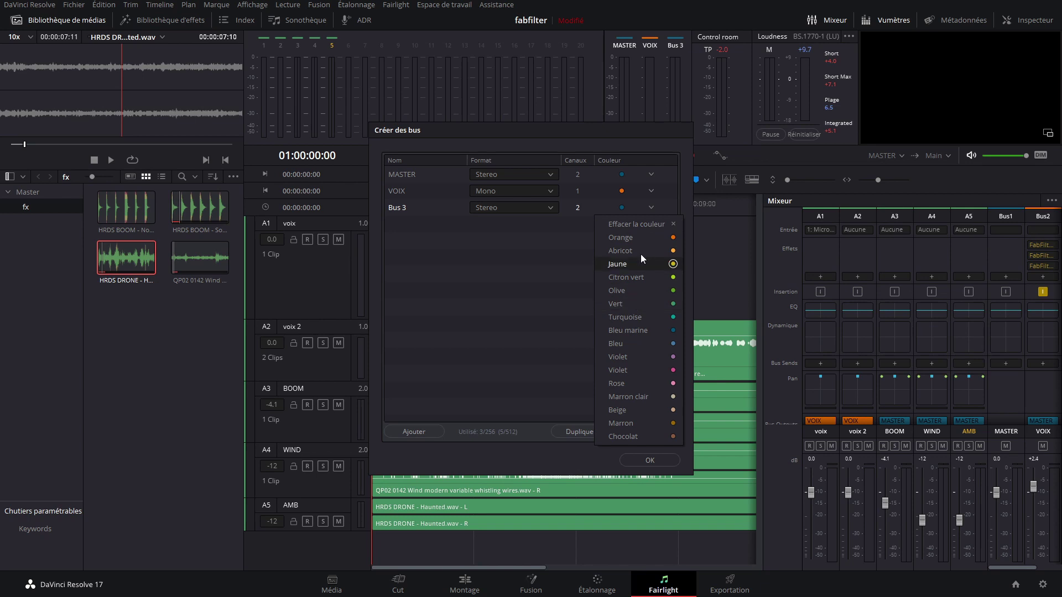
left_click(616, 292)
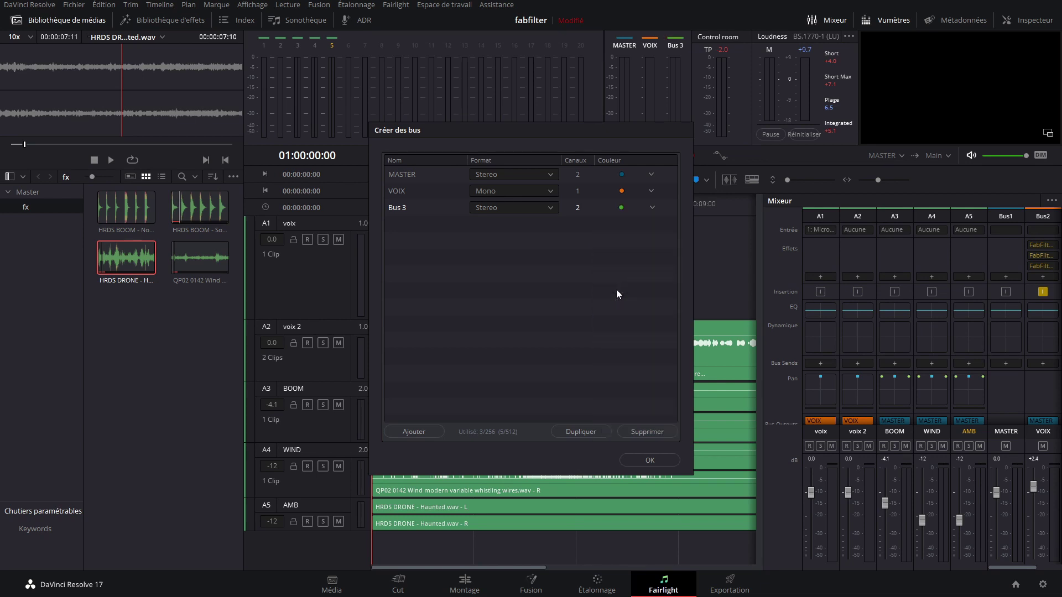
left_click(641, 459)
Replace the MASTER output of the BOOM, WIND and AMB tracks with Bus 3.
scroll(883, 393, "down", 2)
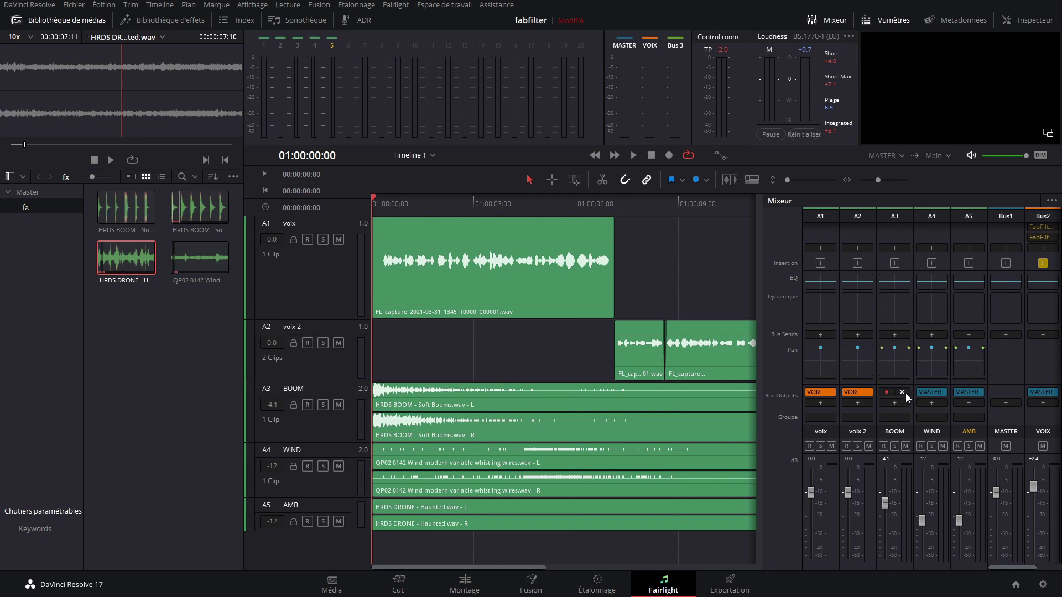
left_click(977, 393)
left_click(931, 403)
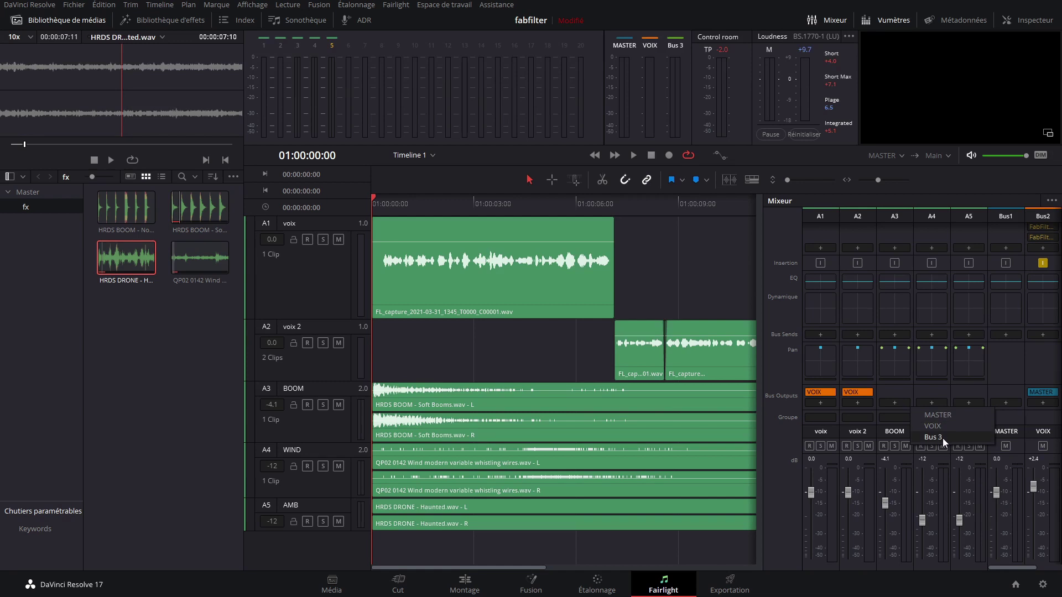
left_click(942, 438)
left_click(932, 403)
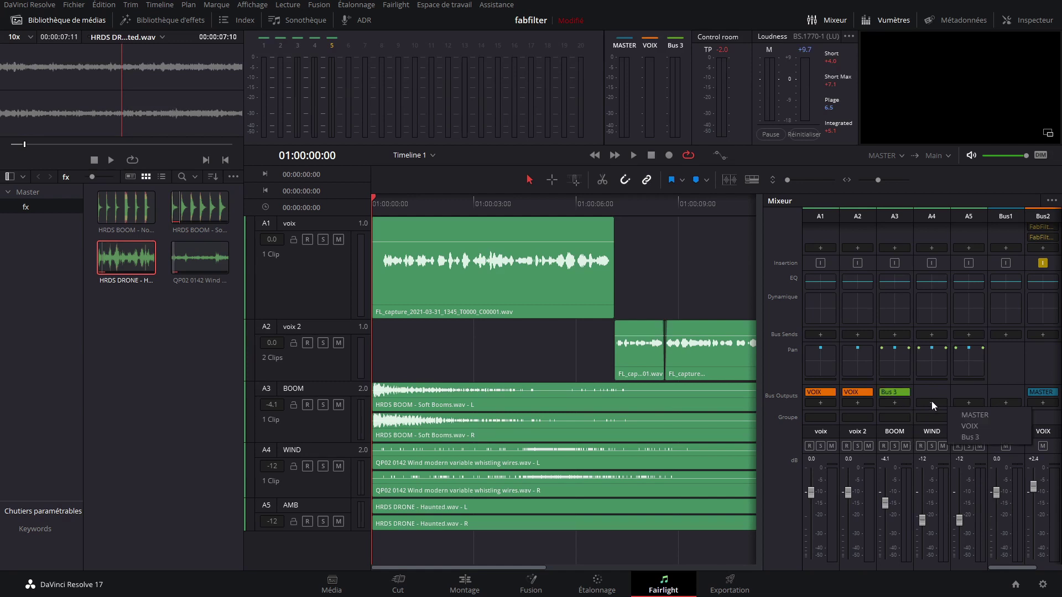
left_click(957, 437)
left_click(963, 406)
left_click(983, 435)
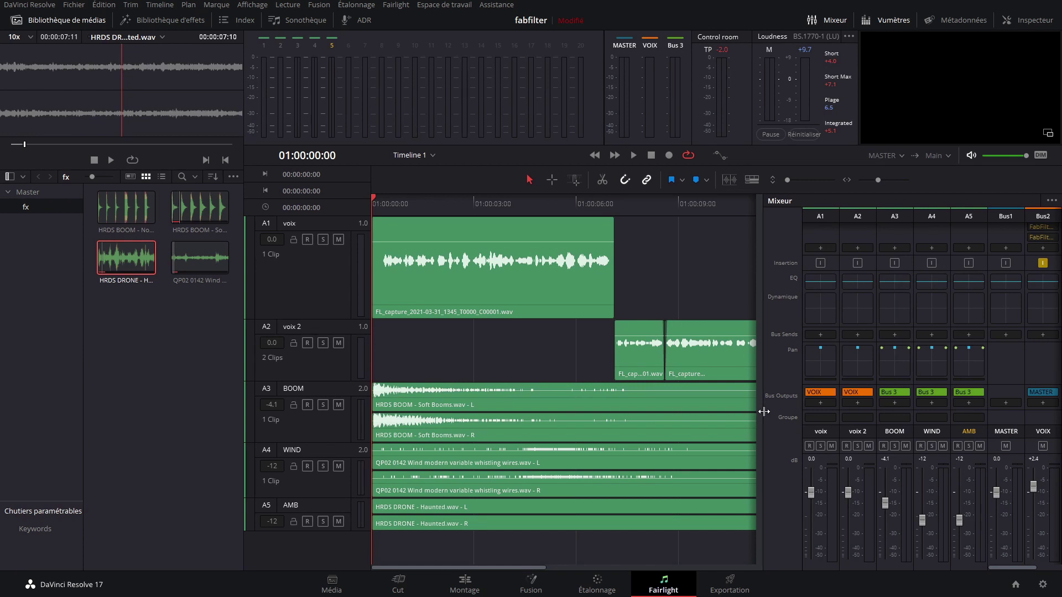
Widen the mixer to show Bus 3 and rename that bus as FX.
left_click_drag(763, 412, 725, 412)
double_click(1042, 431)
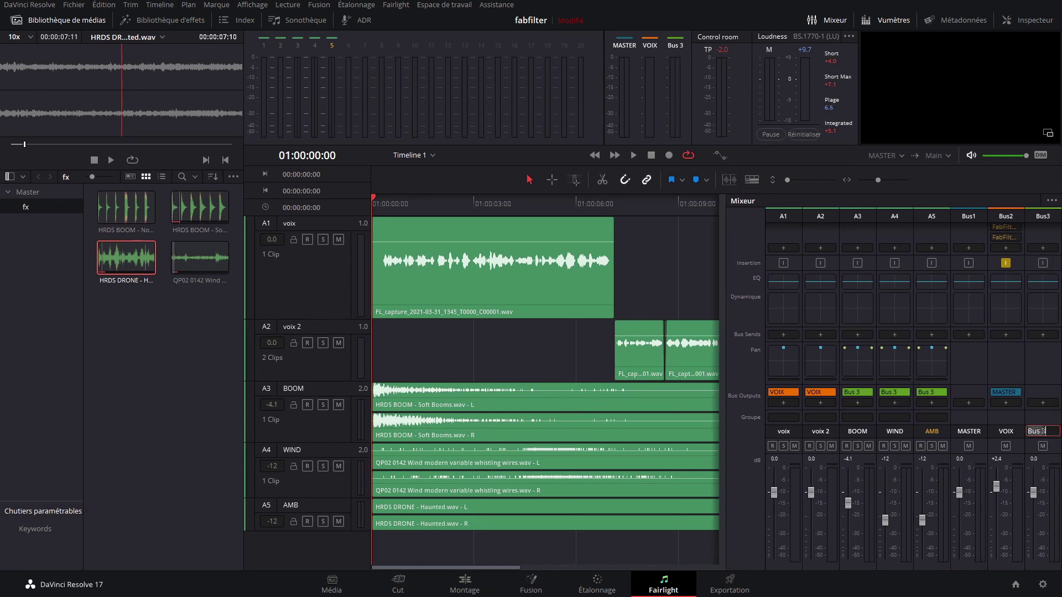
type("FX")
key("Return")
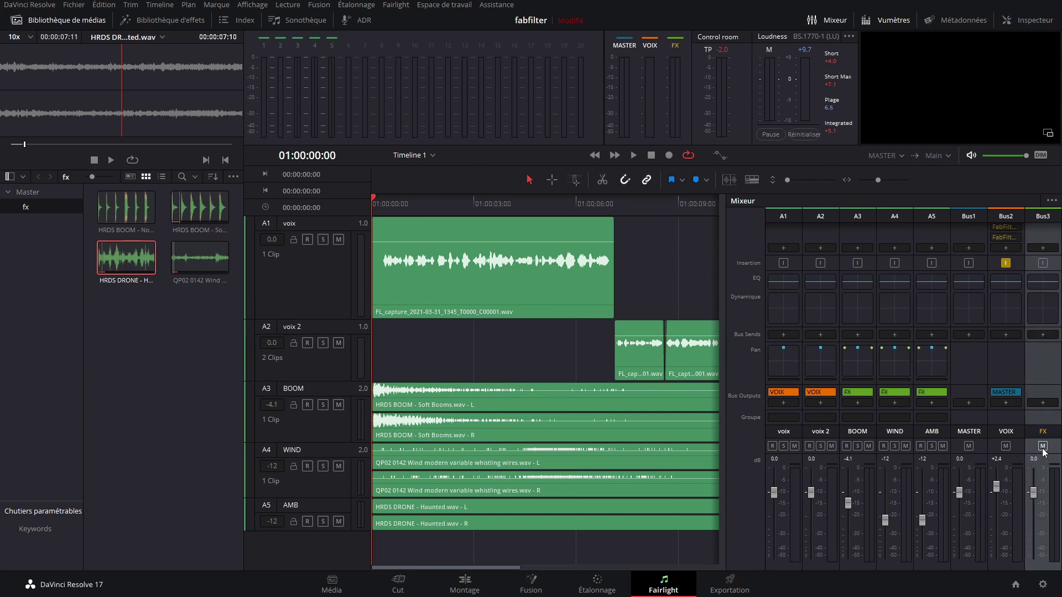
Mute the VOIX bus, play the timeline and route the FX bus output to MASTER.
left_click(1005, 445)
key("space")
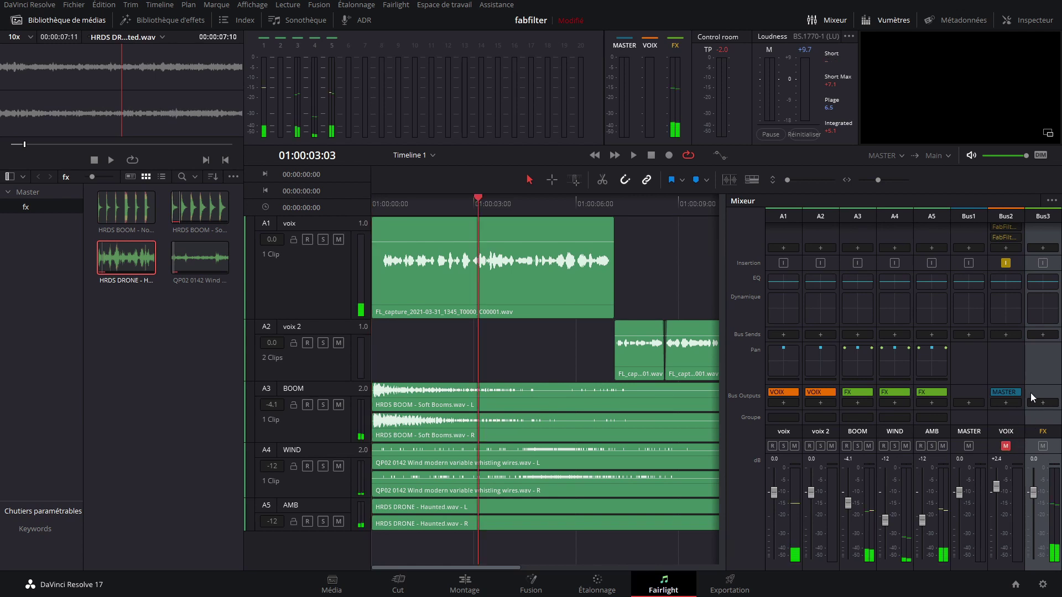
left_click(1042, 404)
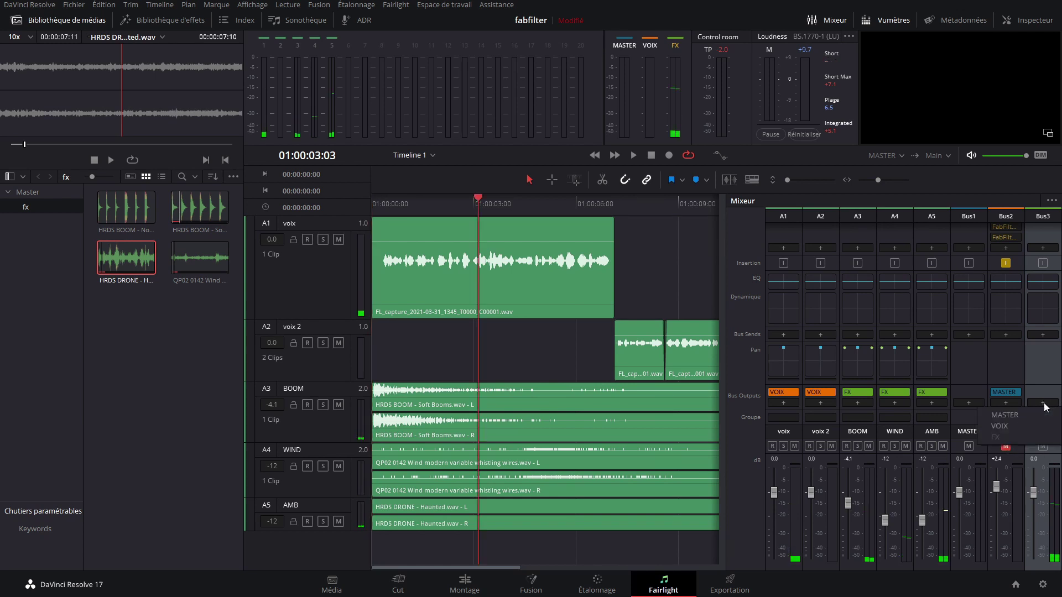
left_click(1020, 418)
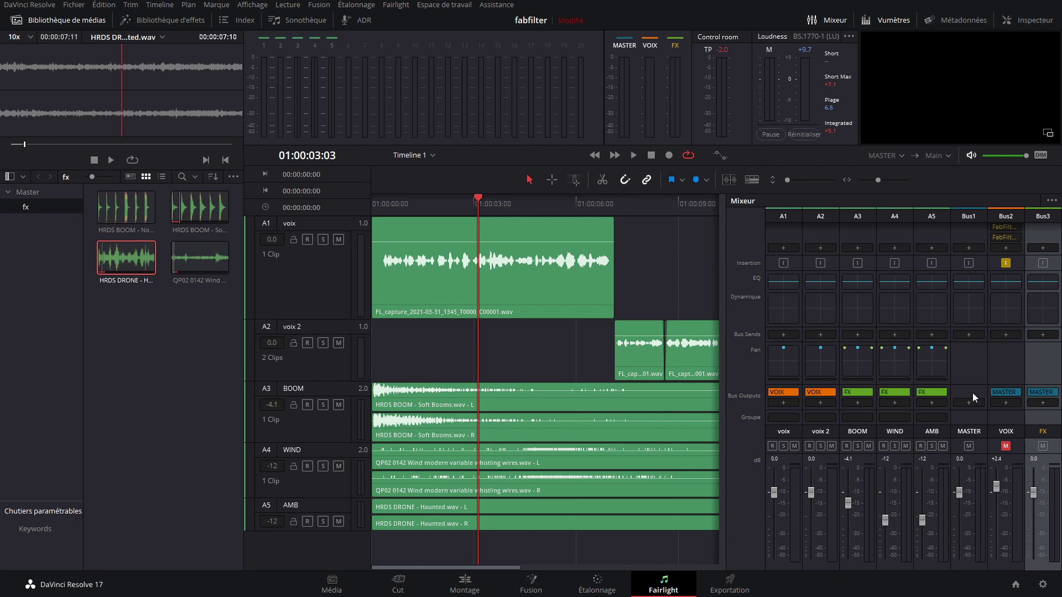
Lower the FX bus fader to -5.0 dB while the effects play.
key("space")
mouse_move(1033, 492)
left_mouse_down()
mouse_move(1036, 534)
mouse_move(1036, 507)
left_mouse_up()
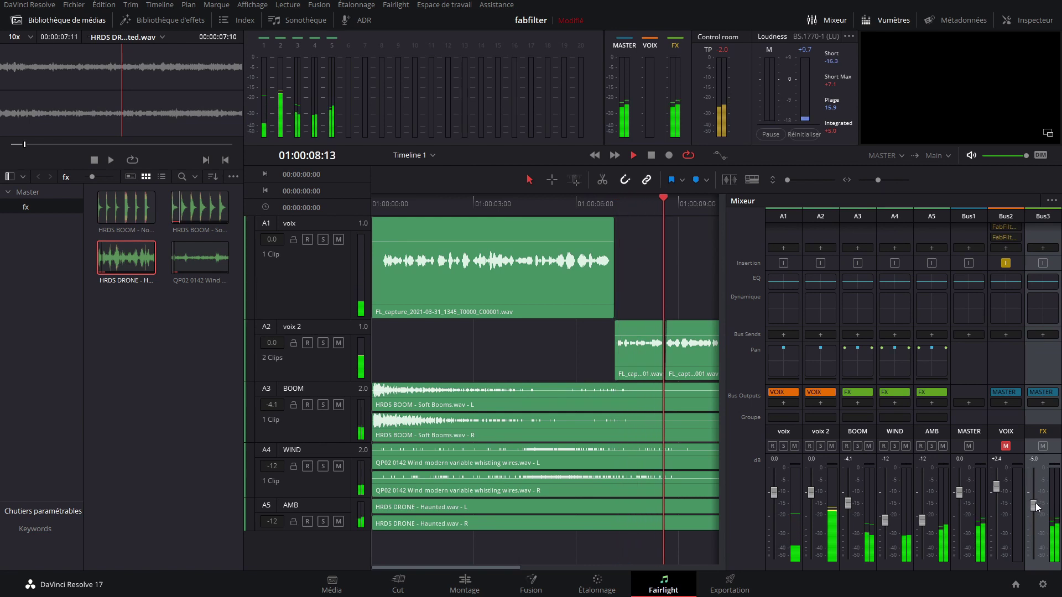
Raise the FX bus fader to -1.1 dB while replaying the effects from the timeline start, and unmute the VOIX bus.
left_click_drag(1037, 507, 1036, 500)
left_click_drag(485, 203, 230, 224)
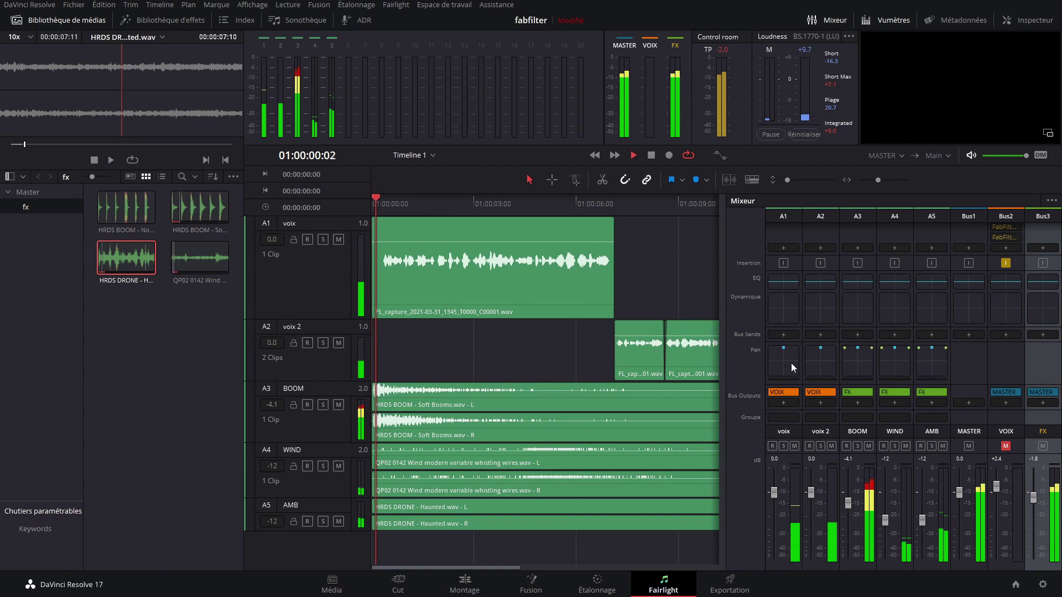
mouse_move(1033, 497)
left_mouse_down()
mouse_move(1035, 513)
mouse_move(1030, 492)
left_mouse_up()
left_click_drag(496, 205, 414, 207)
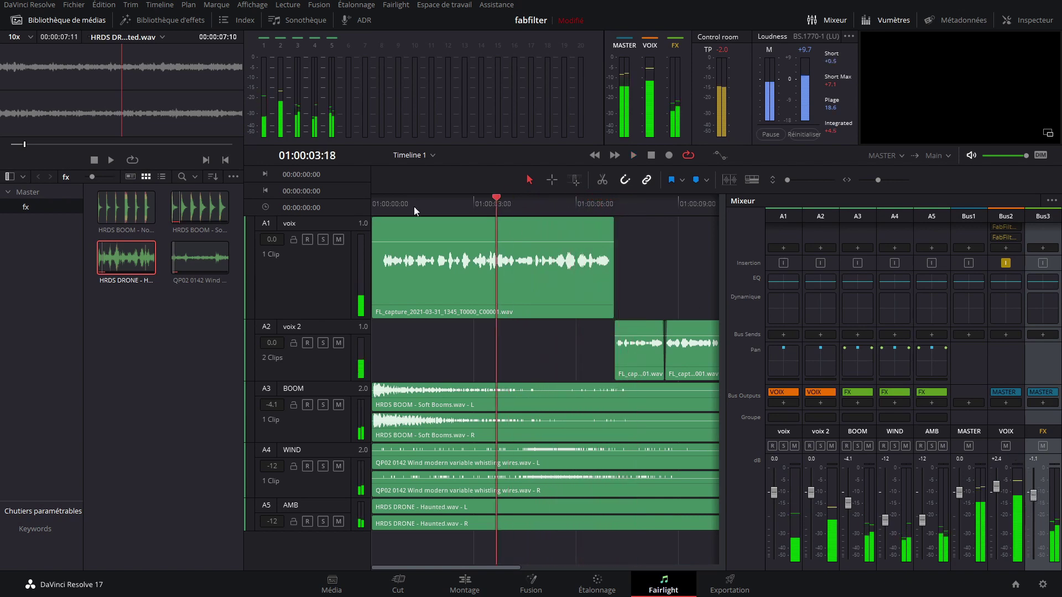
Play the voices and effects together from the start, trying the FX bus fader at -2.2 dB before returning it to -1.1 dB.
key("Home")
key("space")
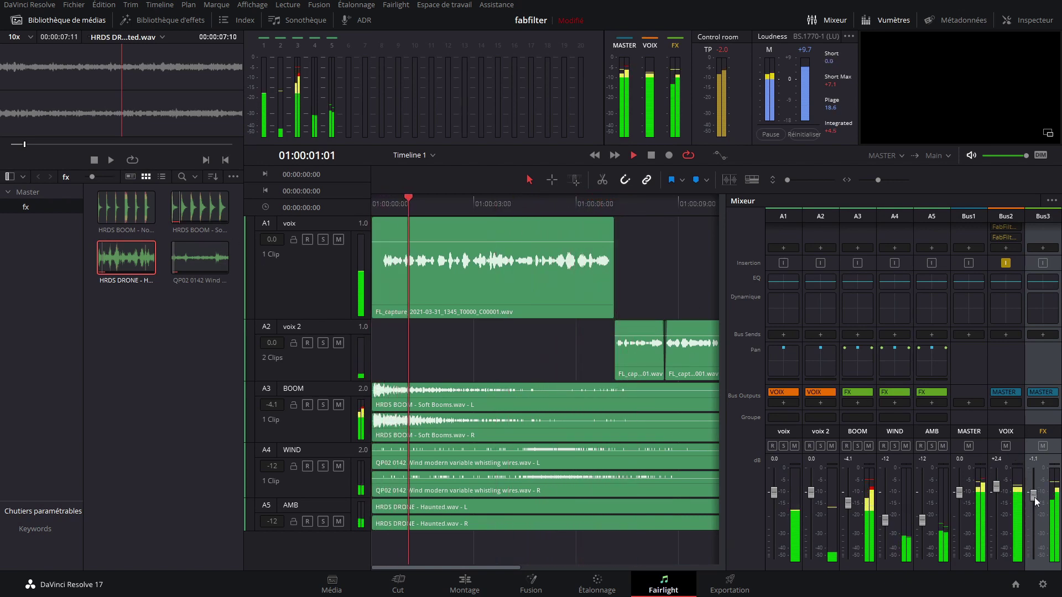
left_click_drag(1034, 498, 1033, 500)
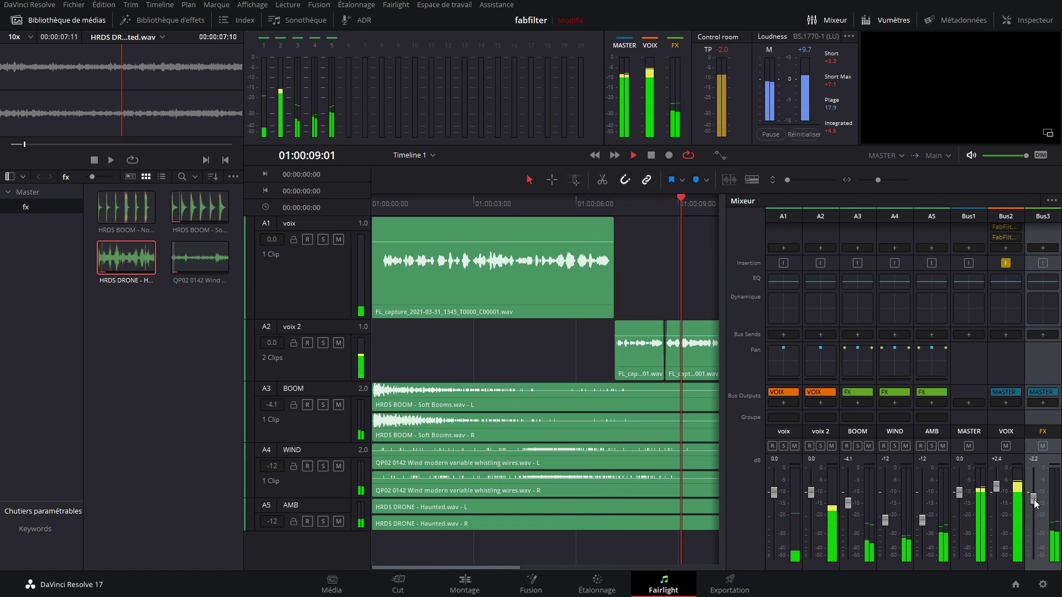
left_click_drag(1035, 503, 1035, 501)
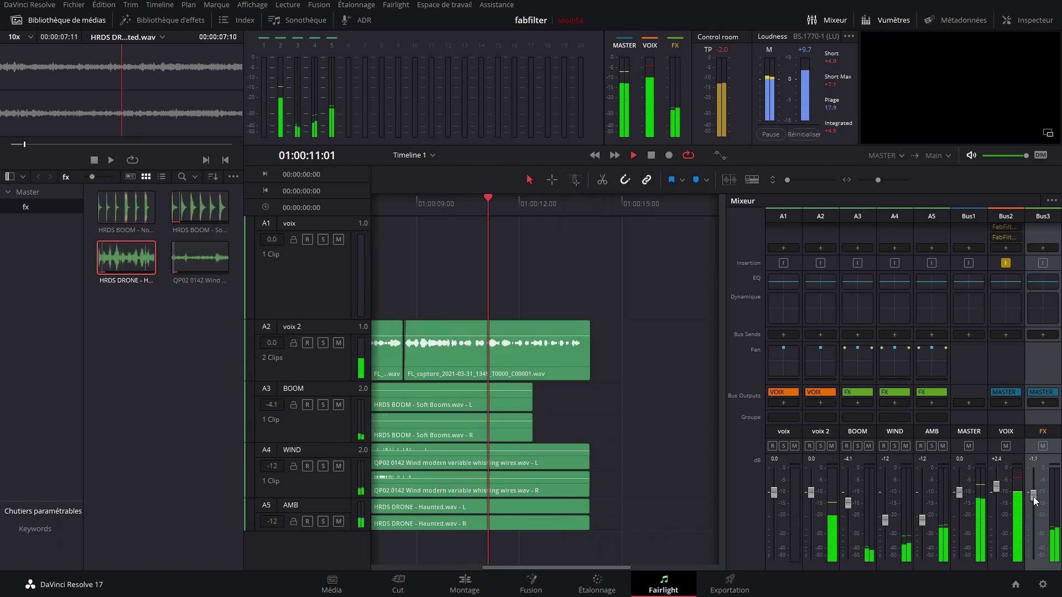
key("space")
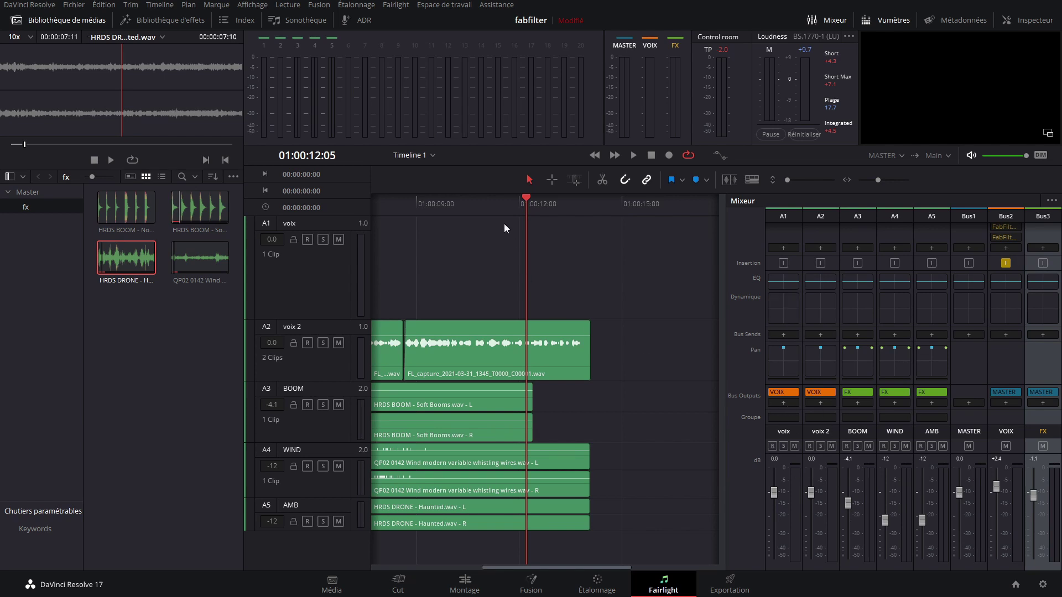
Play the complete mix from the beginning of the timeline to check the balance between voices and effects, and stop playback.
key("Home")
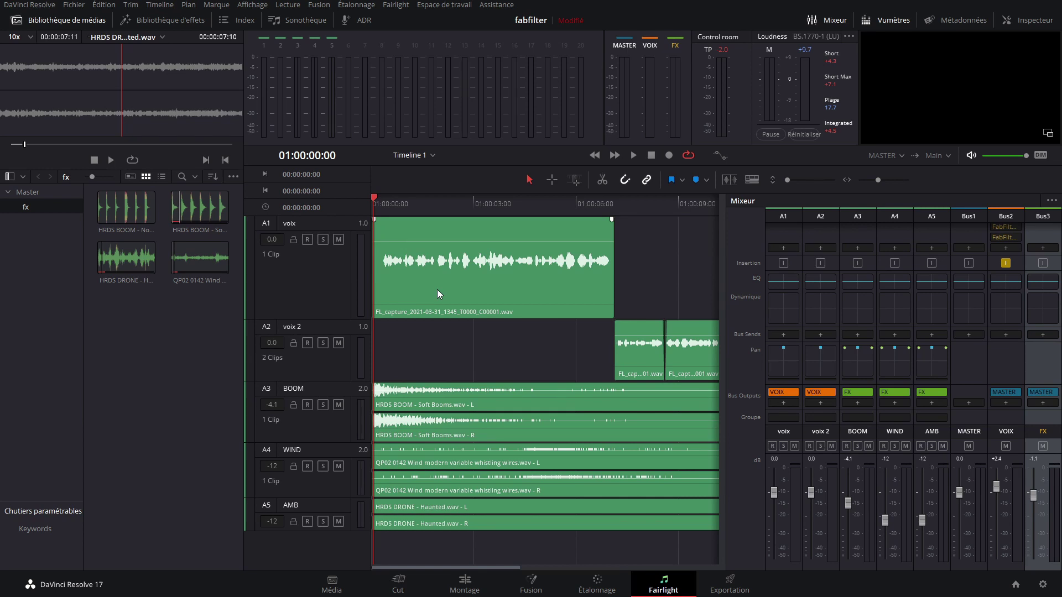
key("space")
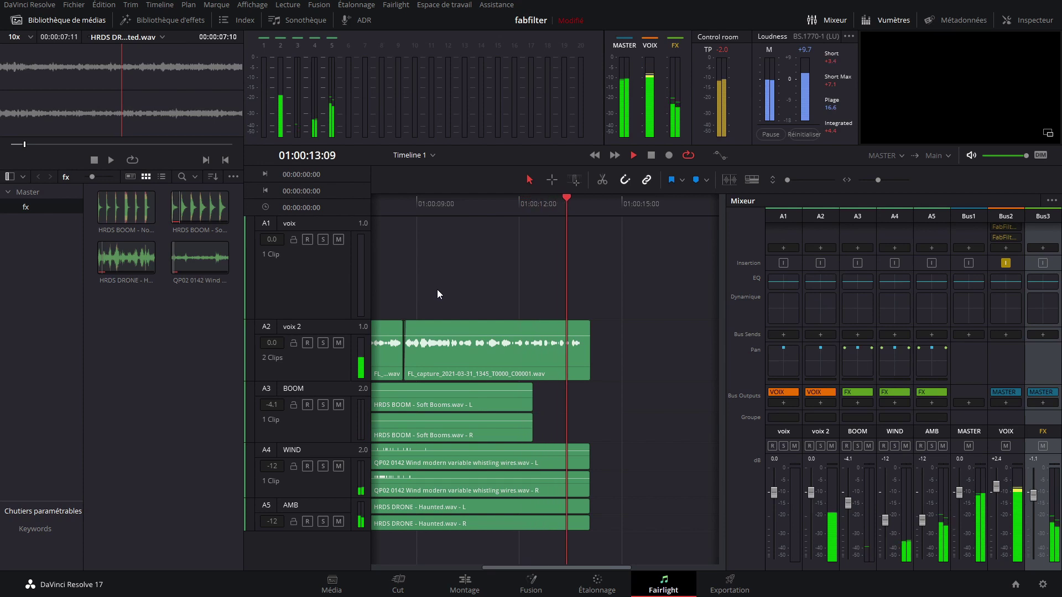
key("space")
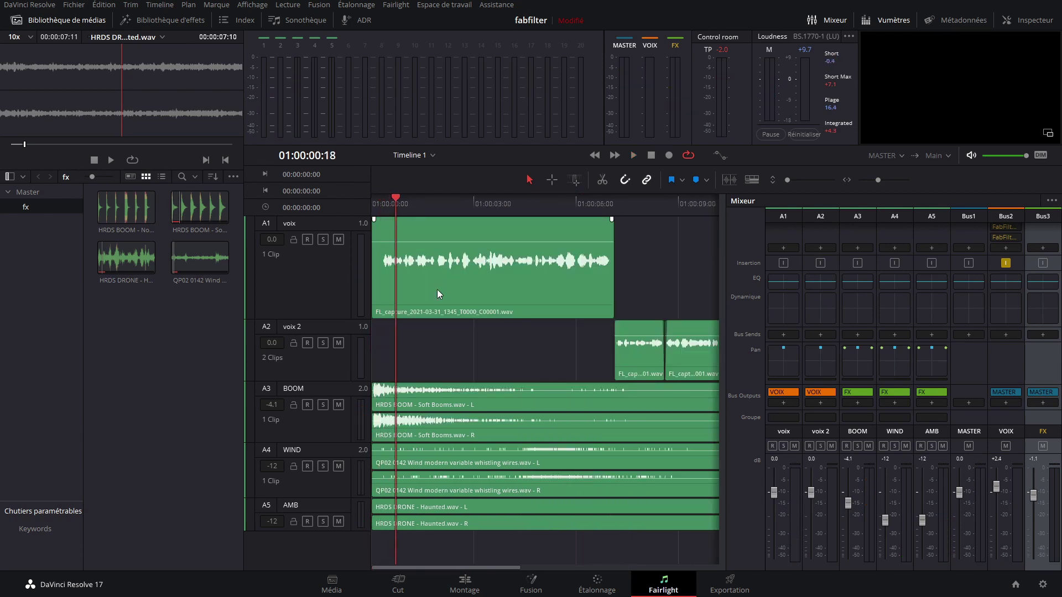